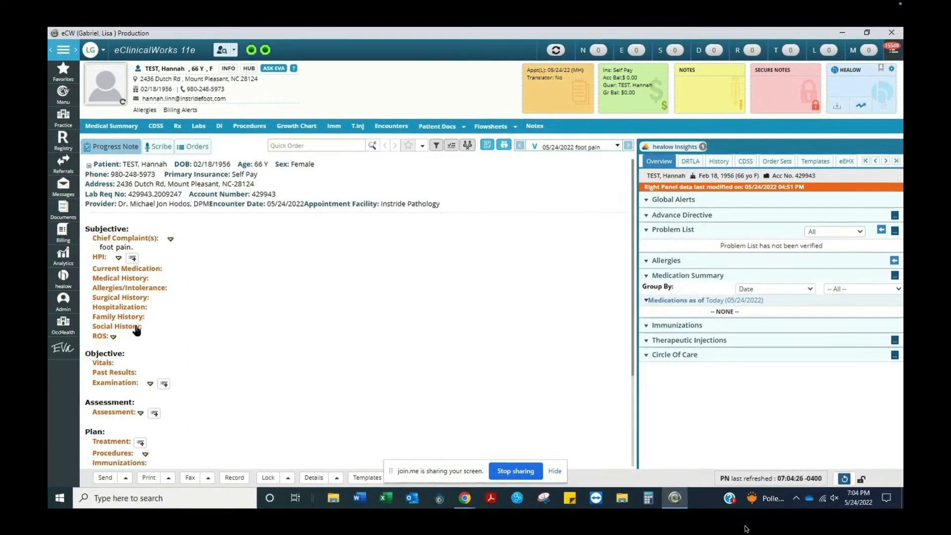
Open the note's social history and save the Tobacco Control form with current smoker checked.
left_click(136, 326)
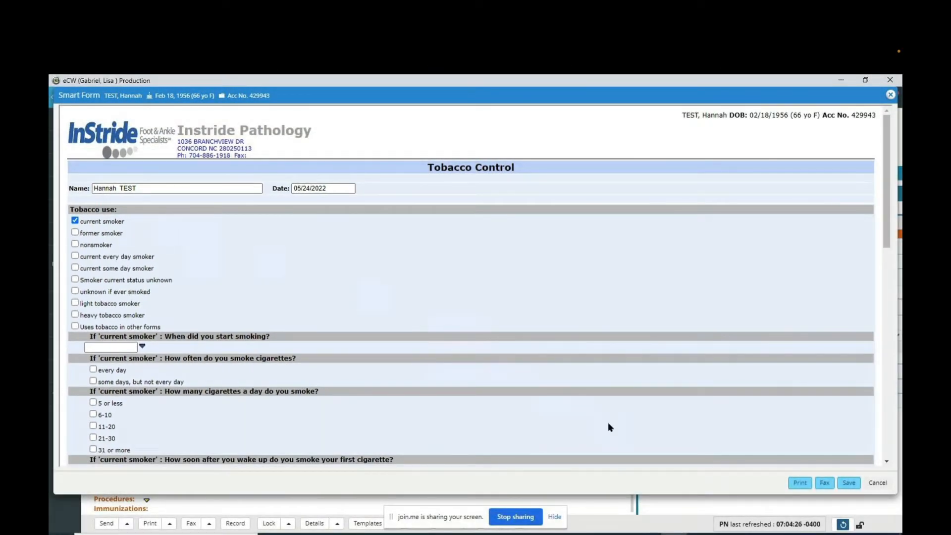
left_click(847, 483)
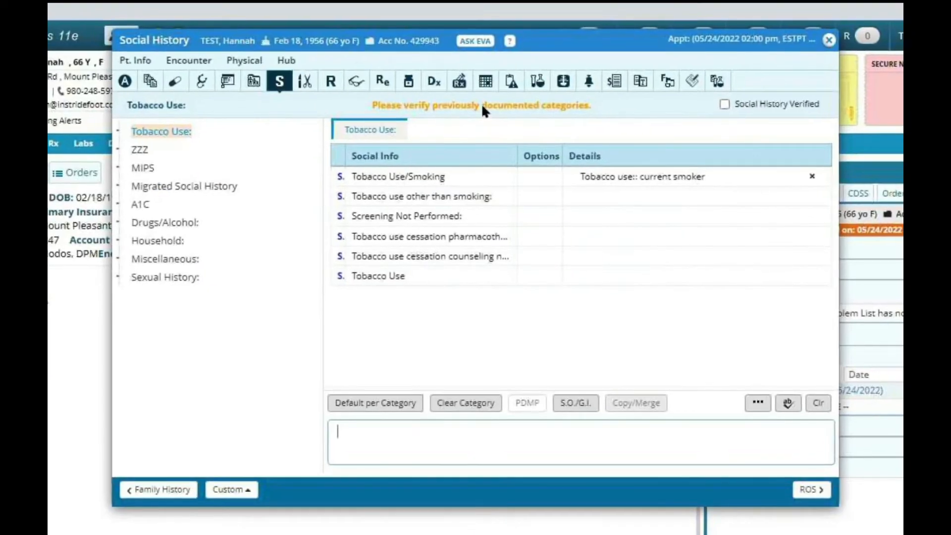
Open Fall Risk Screening under MIPS and answer Yes to the falls-with-injury-in-the-past-year question.
left_click(142, 168)
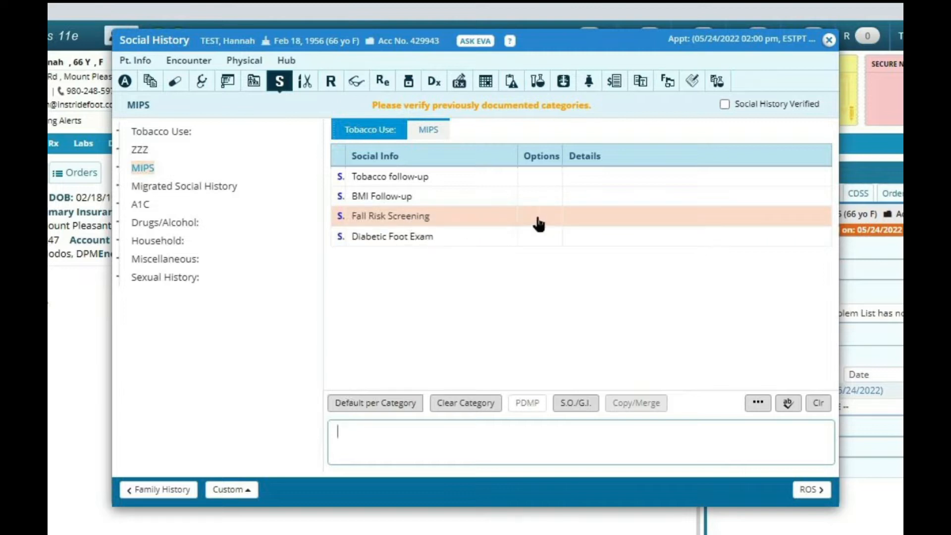
left_click(601, 224)
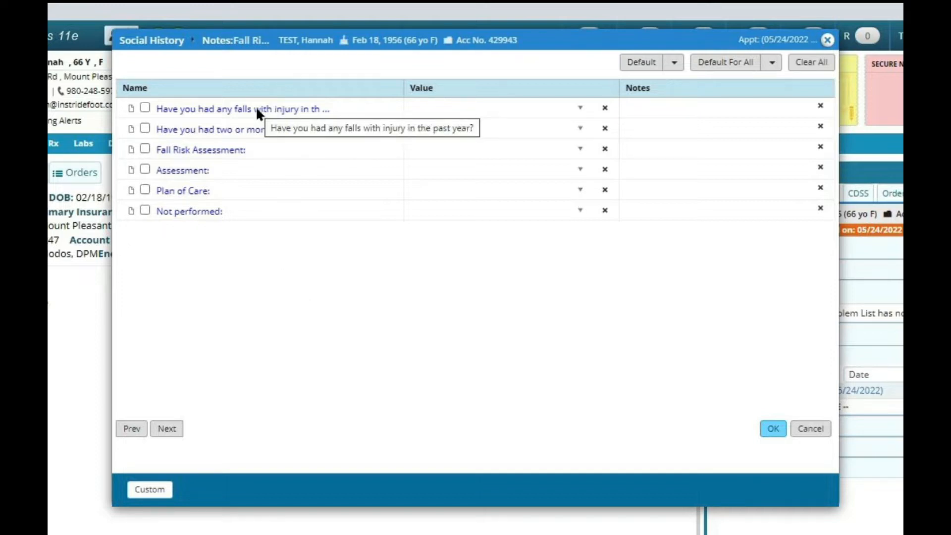
left_click(579, 110)
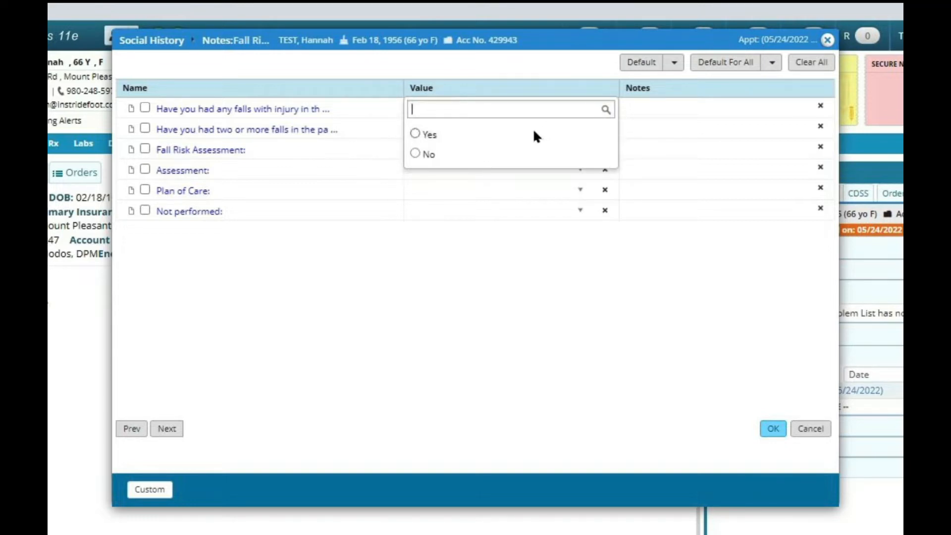
left_click(415, 153)
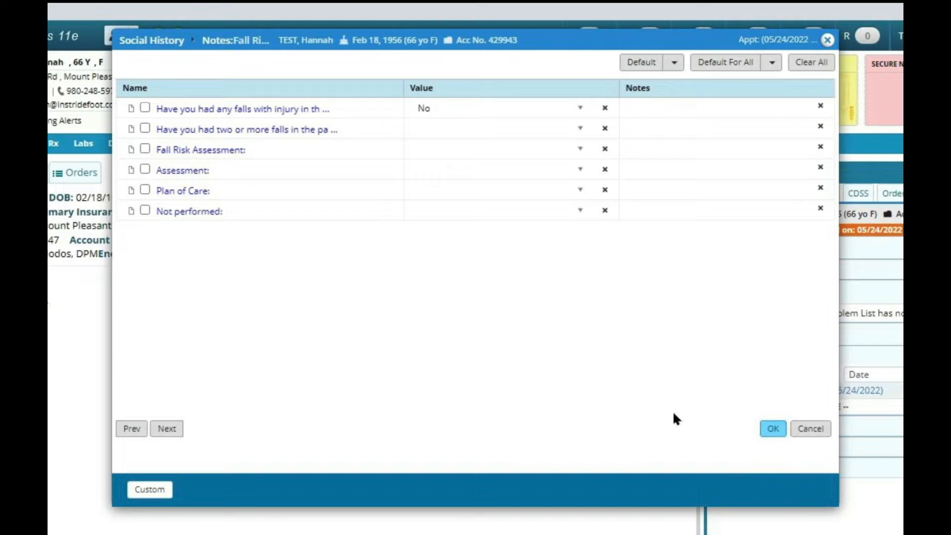
left_click(578, 109)
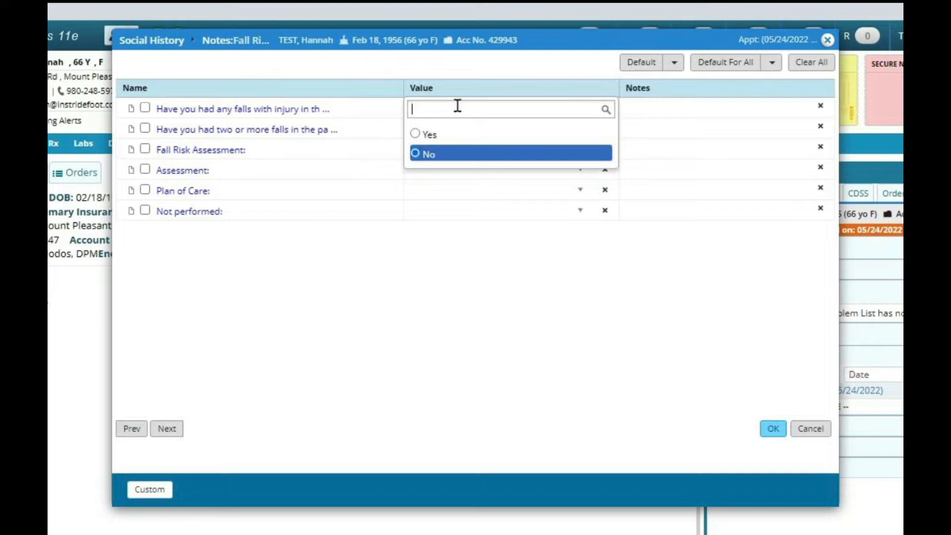
left_click(420, 135)
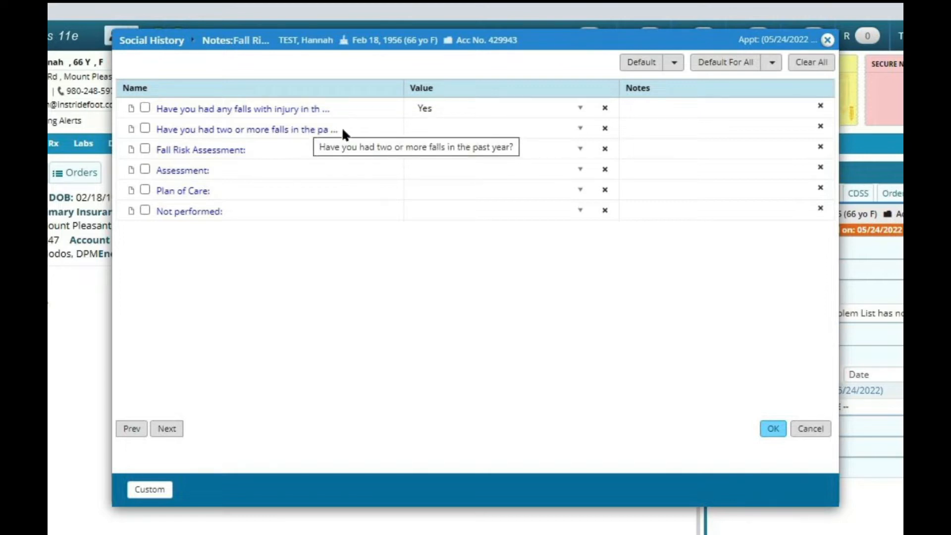
Answer Yes to the two-or-more-falls question and confirm the fall risk screening.
left_click(579, 129)
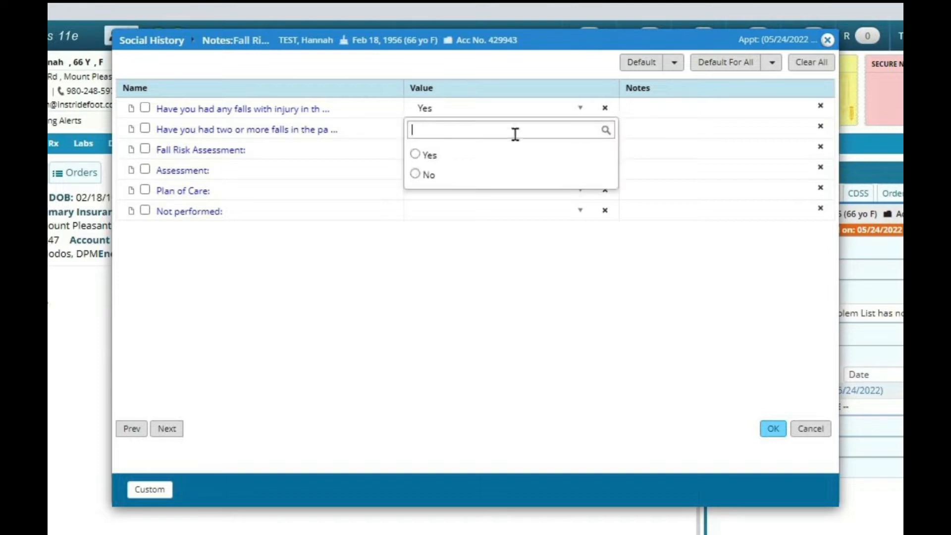
left_click(417, 155)
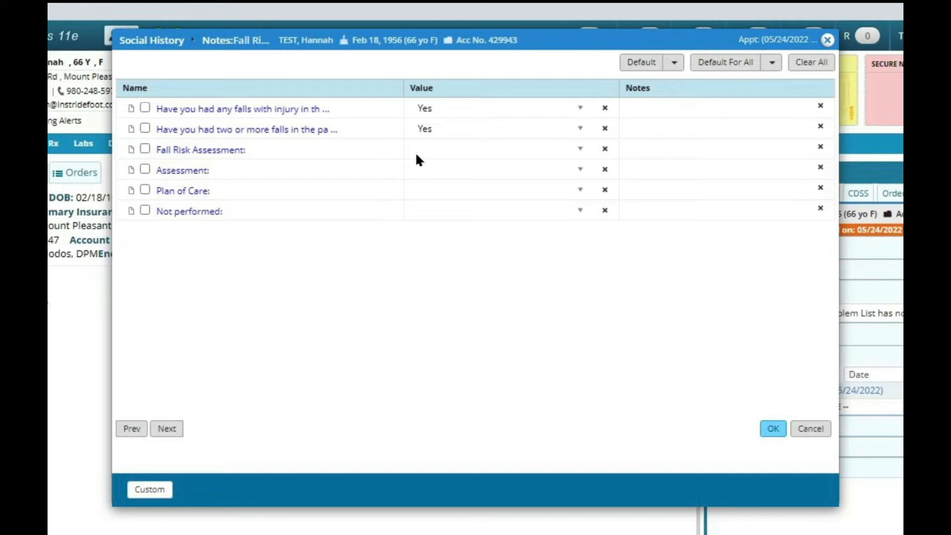
left_click(772, 432)
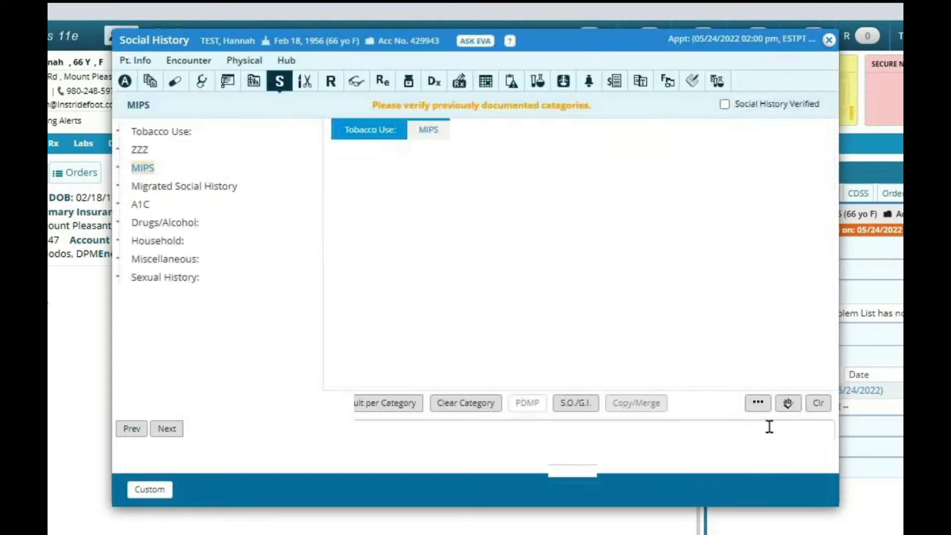
Open the Diabetic Foot Exam and set Lower Extremity Neurological Exam performed to Yes.
left_click(407, 237)
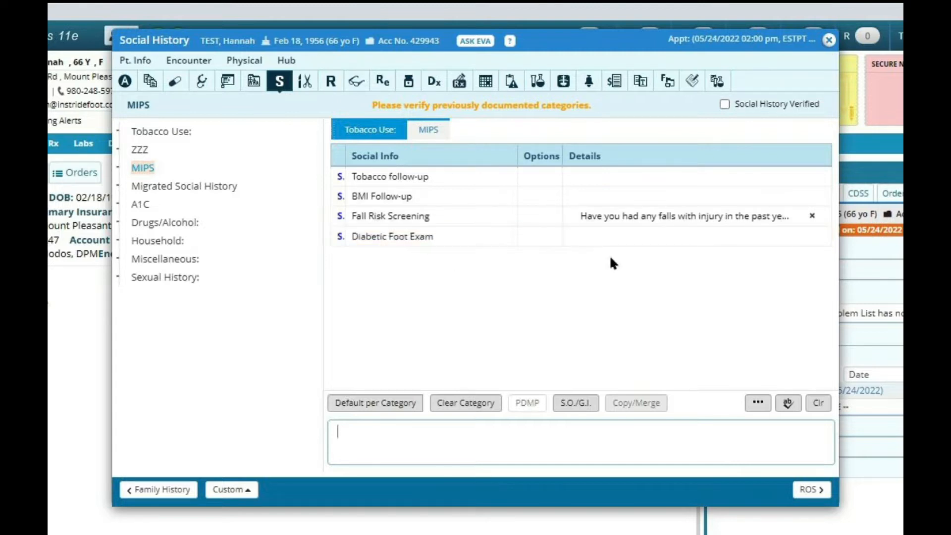
left_click(654, 237)
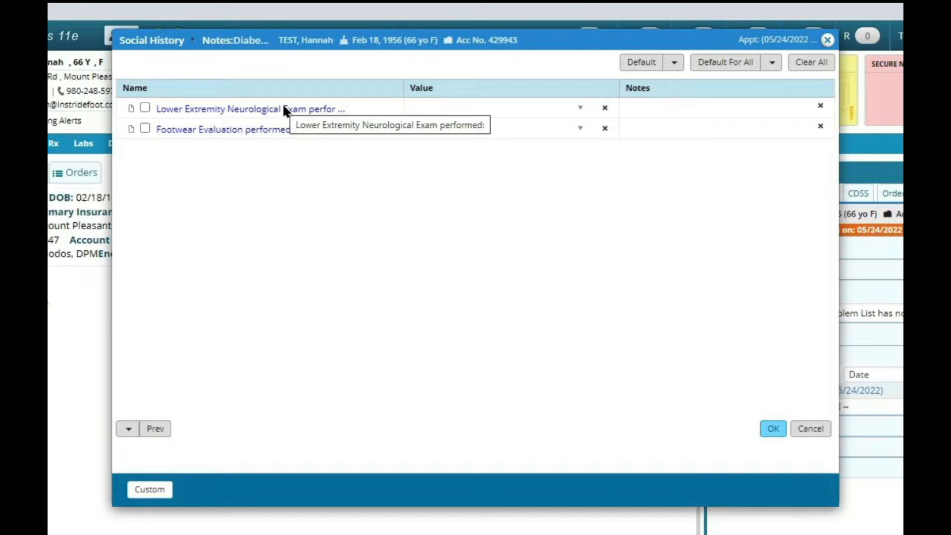
left_click(578, 108)
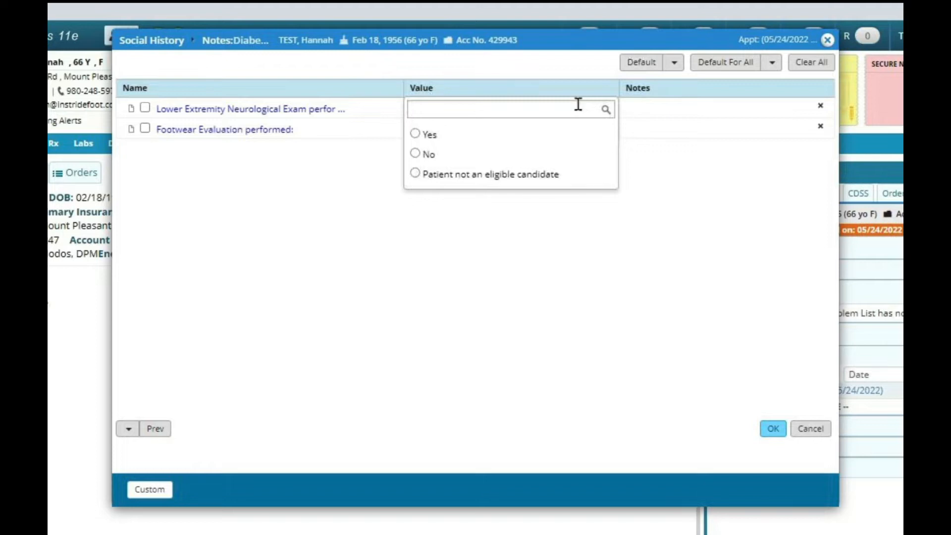
left_click(415, 134)
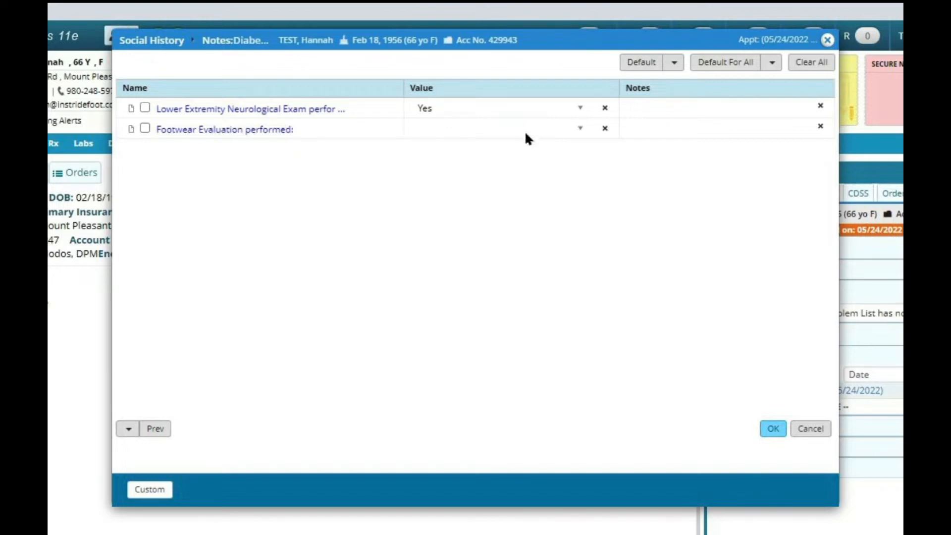
Set Footwear Evaluation performed to Yes, confirm the exam, and close the social history.
left_click(579, 131)
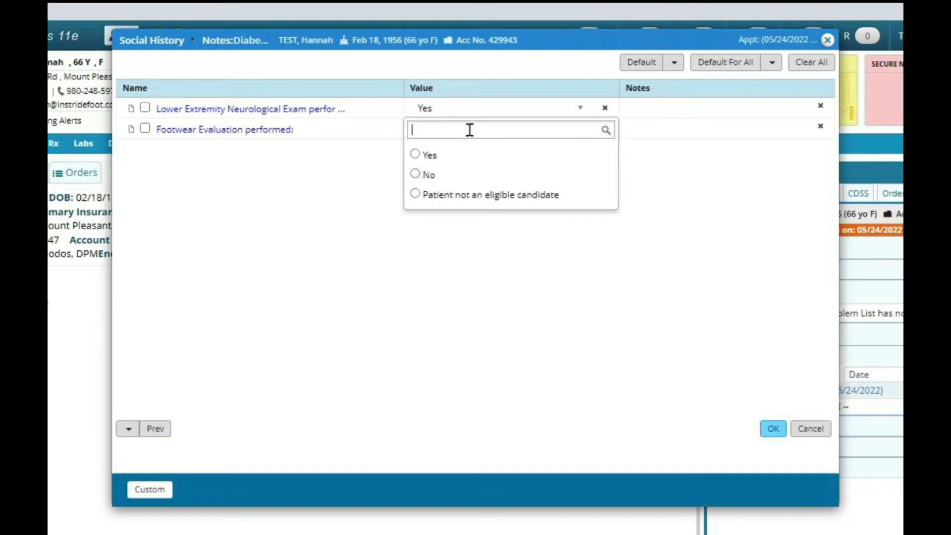
left_click(415, 156)
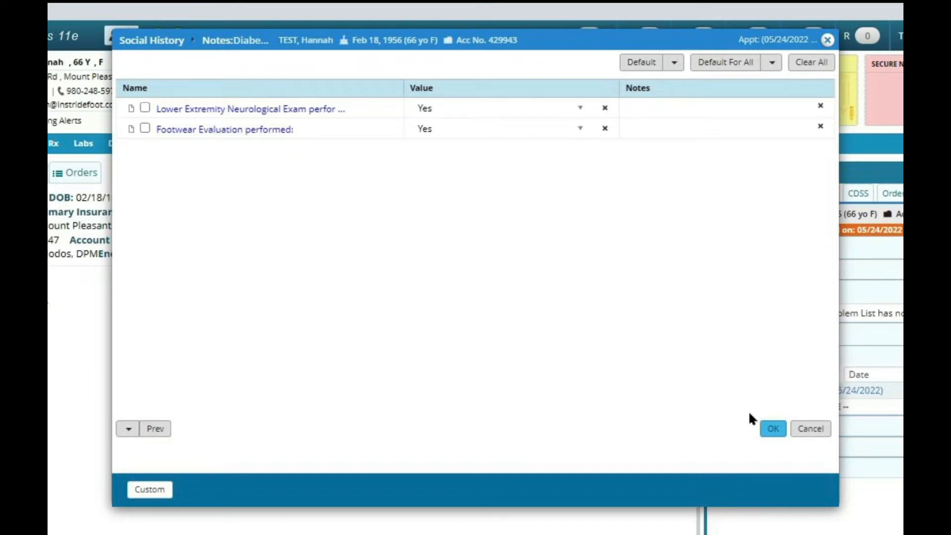
left_click(774, 429)
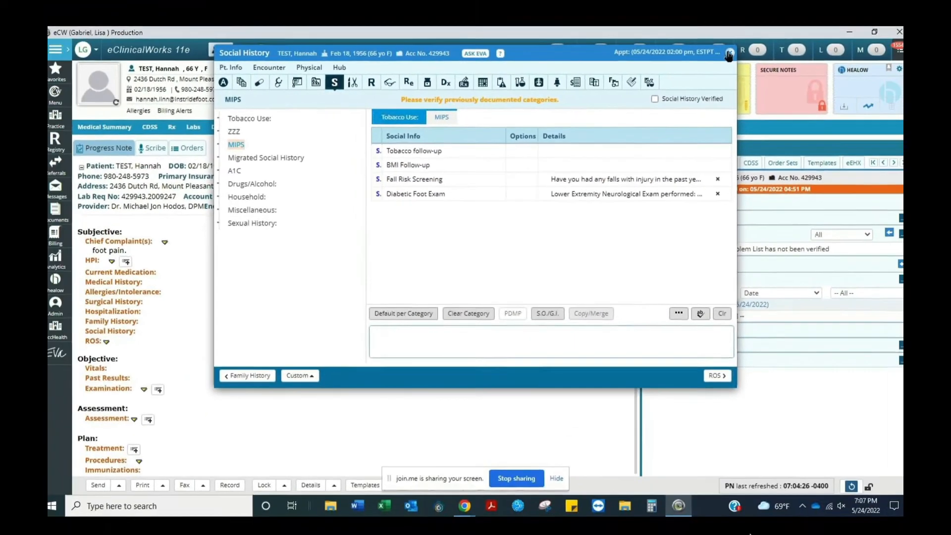
left_click(724, 53)
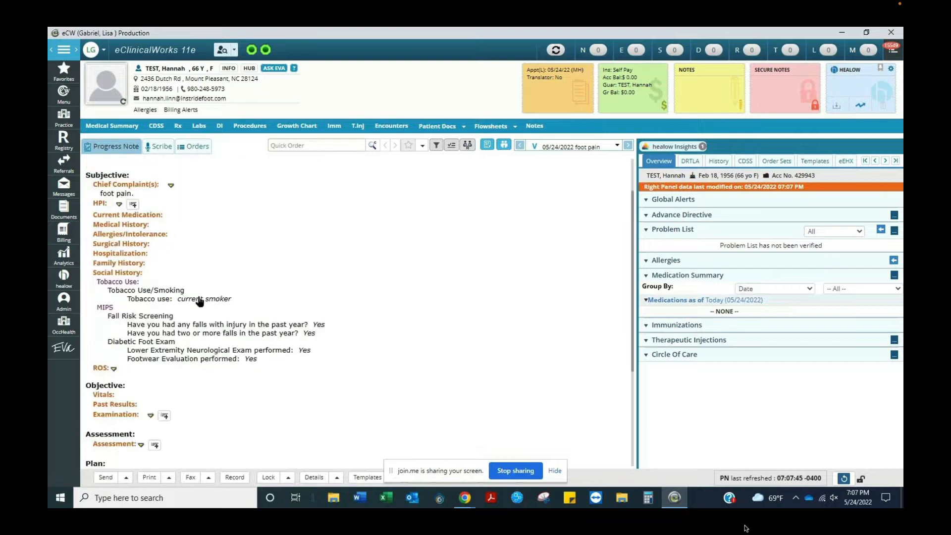
Open the vitals and enter a weight of 175 lbs.
left_click(105, 396)
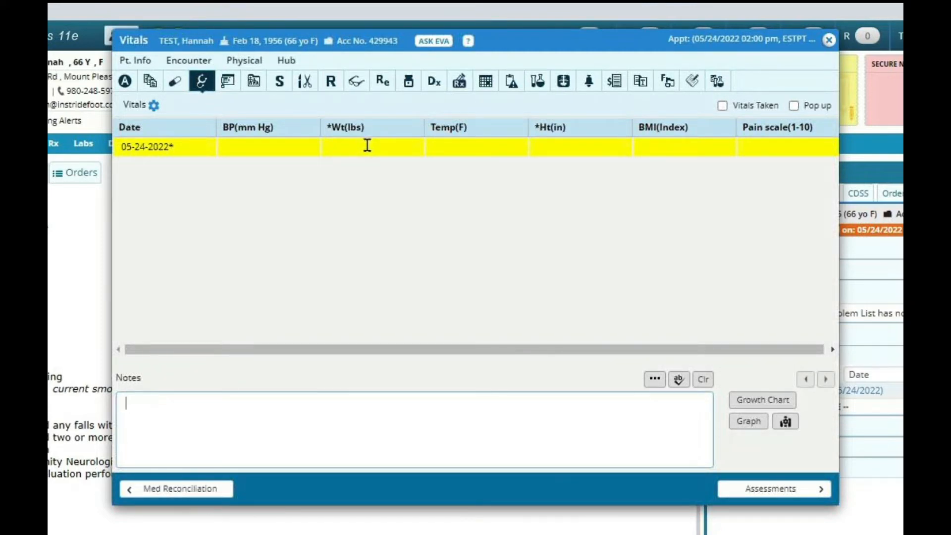
left_click(367, 145)
type("175")
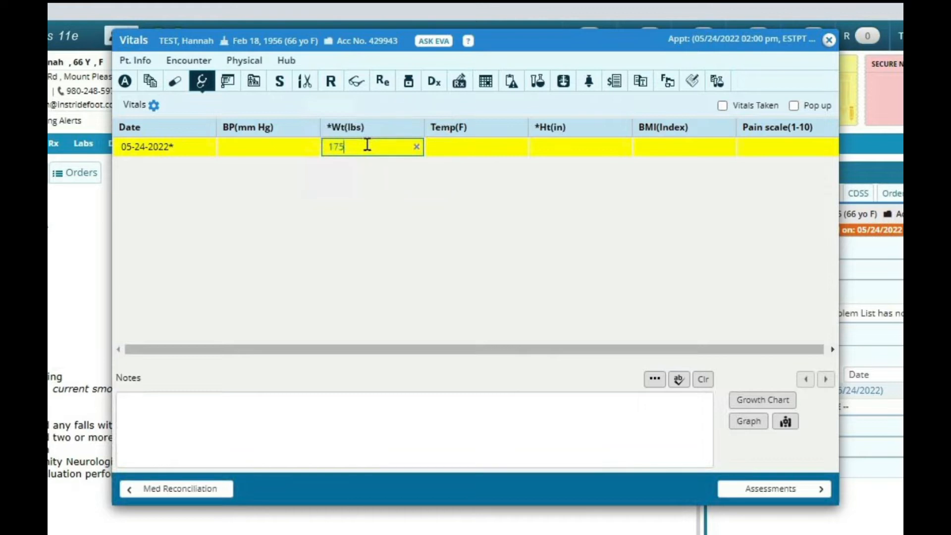
Enter a height of 67 in, mark the vitals as taken, and close the vitals.
left_click(580, 146)
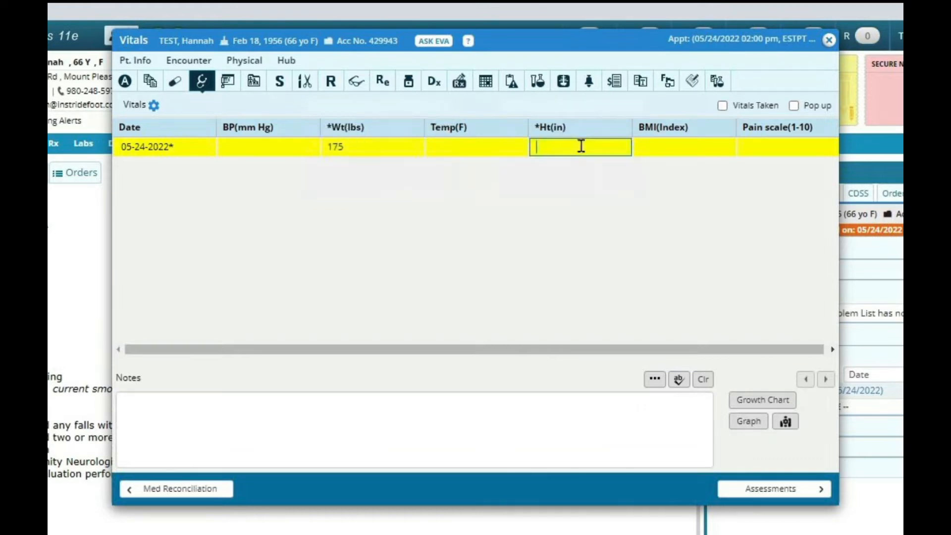
type("67")
left_click(632, 203)
mouse_move(672, 145)
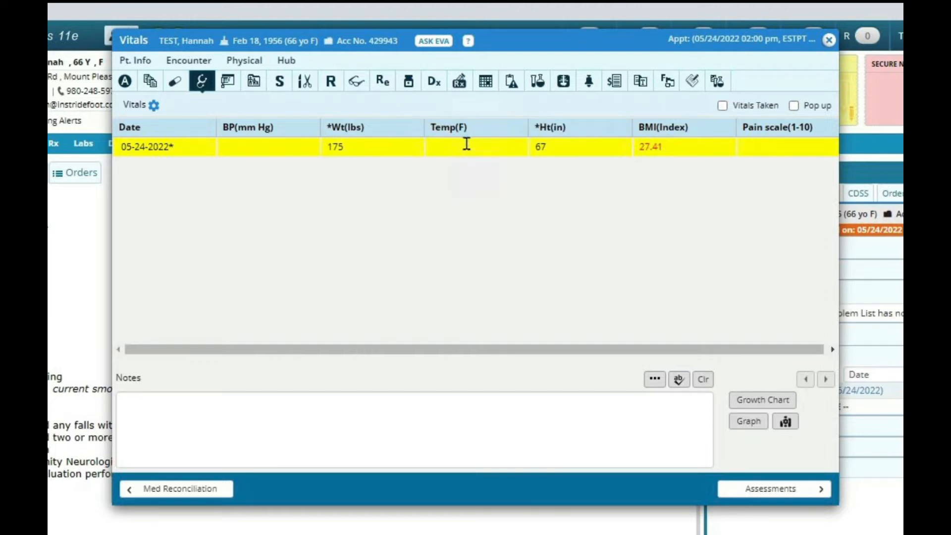
mouse_move(697, 138)
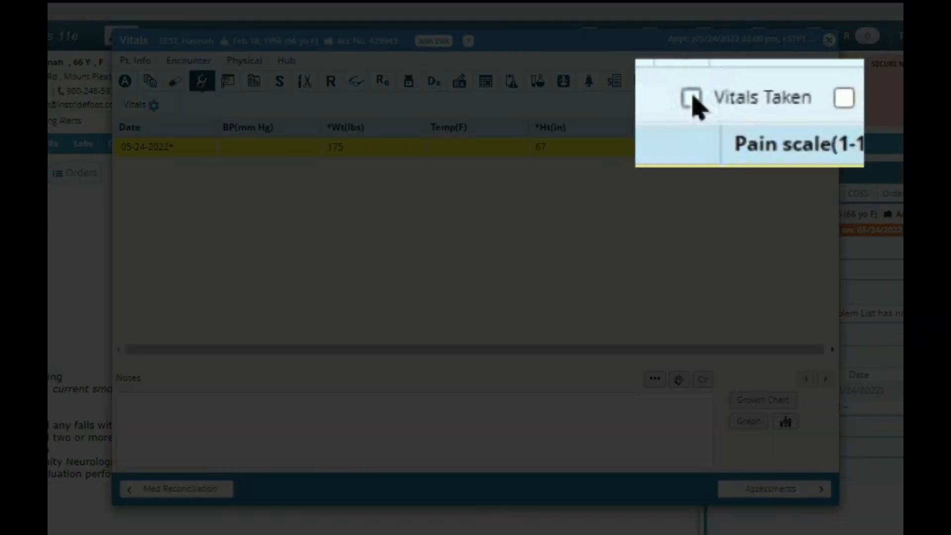
left_click(721, 106)
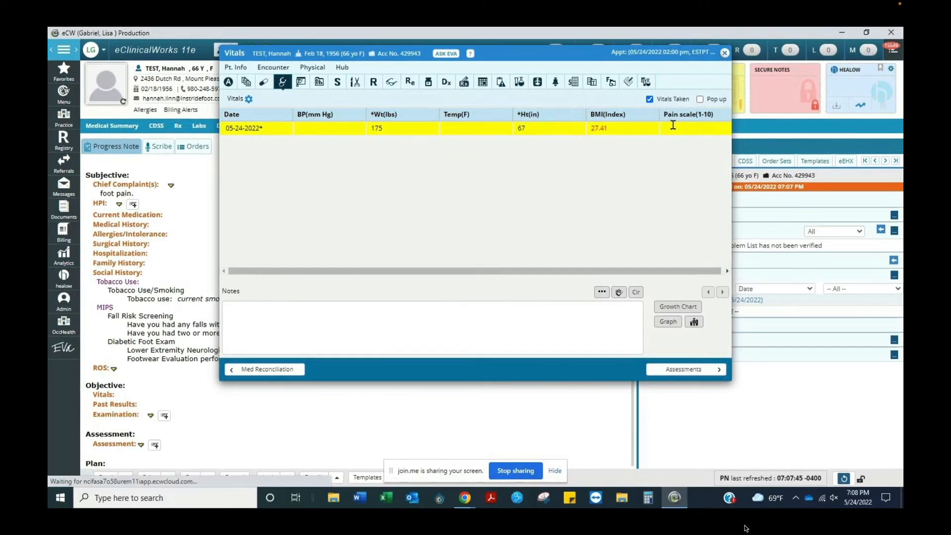
left_click(737, 52)
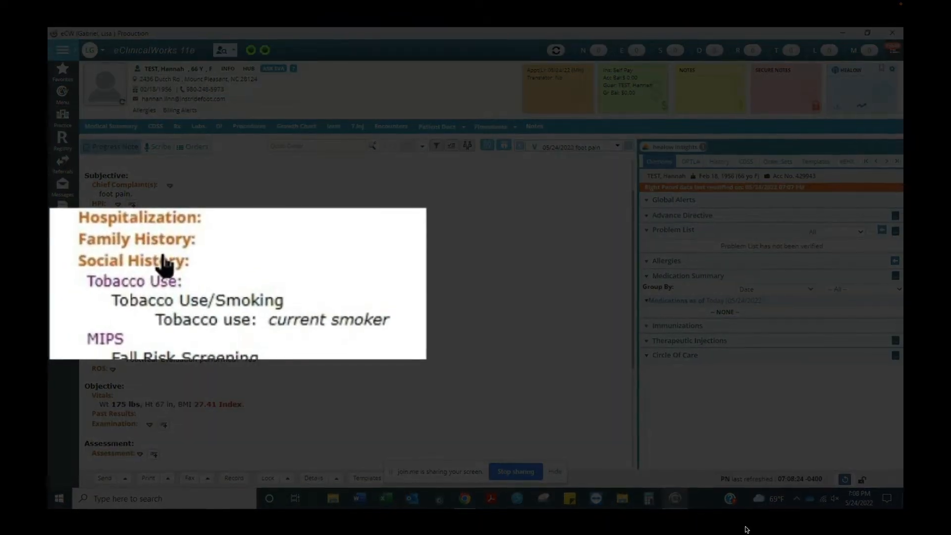
Reopen the MIPS BMI Follow-up and set Above Normal BMI Follow-up to Dietary management education, guidance.
left_click(164, 255)
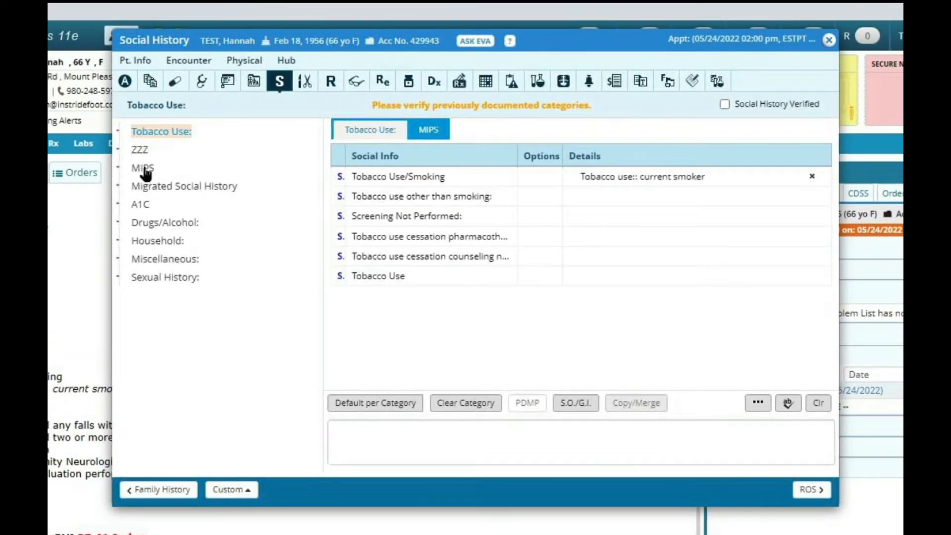
left_click(144, 169)
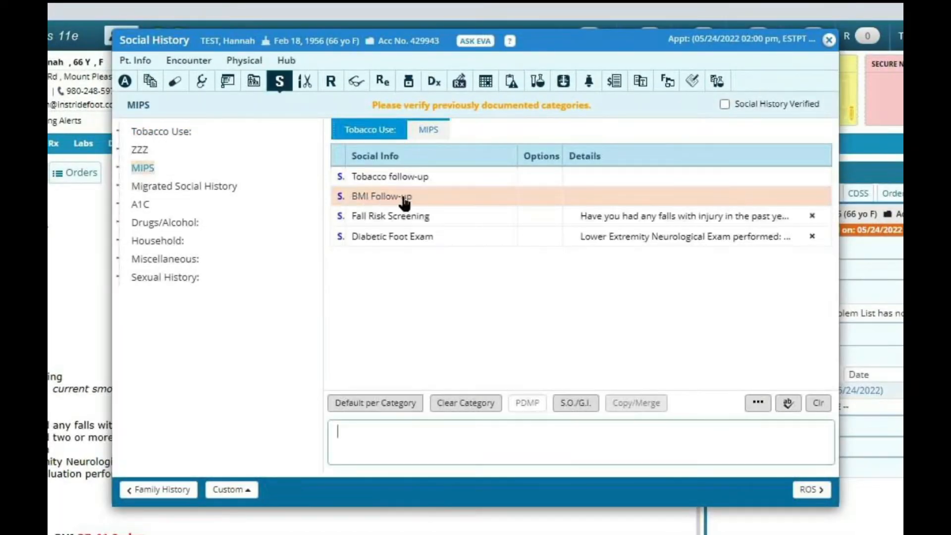
left_click(645, 198)
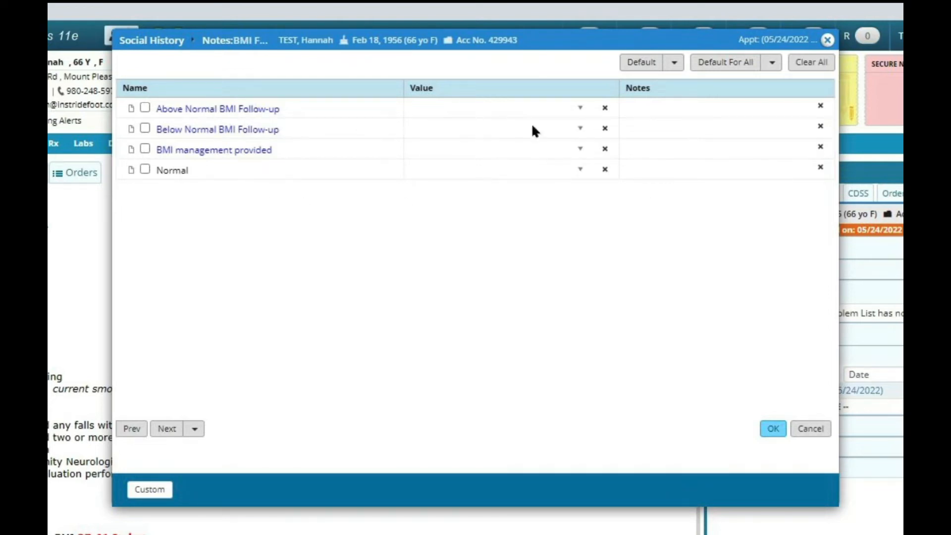
left_click(580, 108)
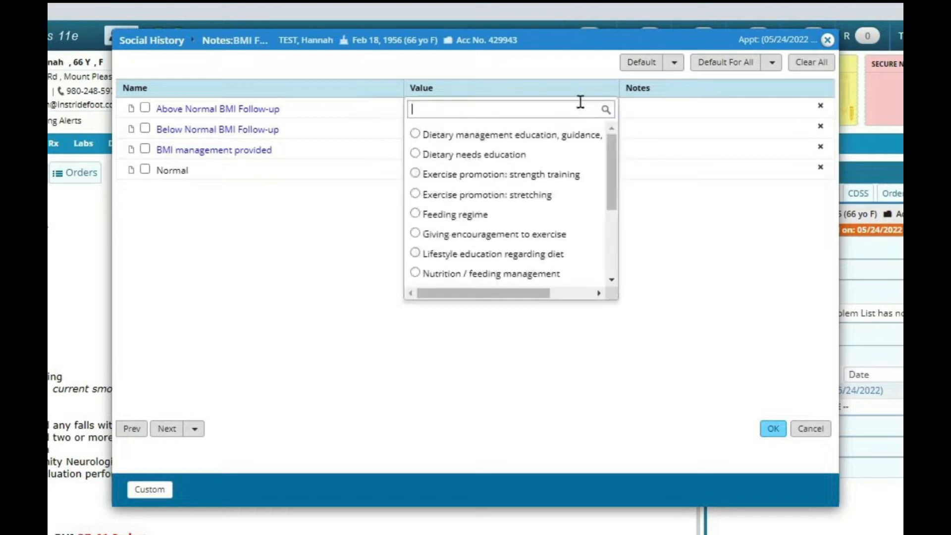
left_click(415, 134)
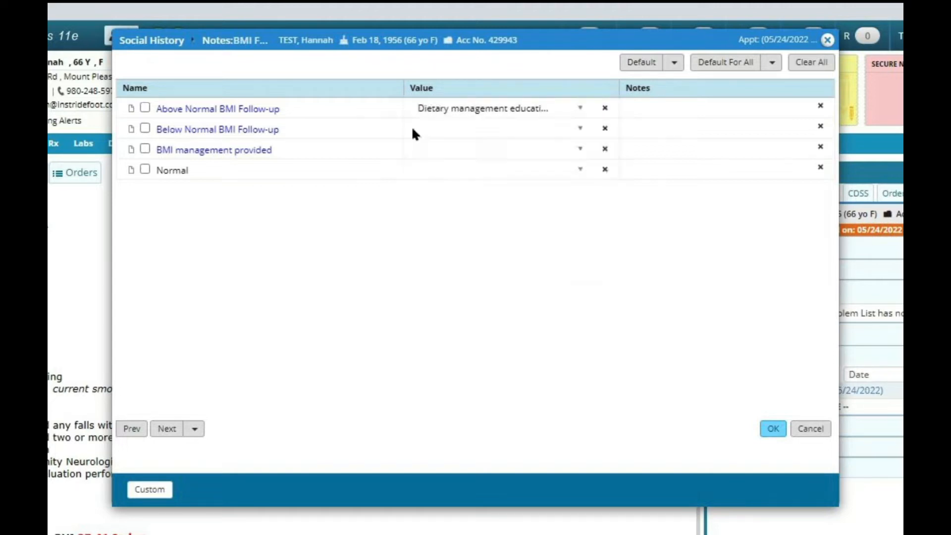
left_click(727, 109)
left_click(596, 155)
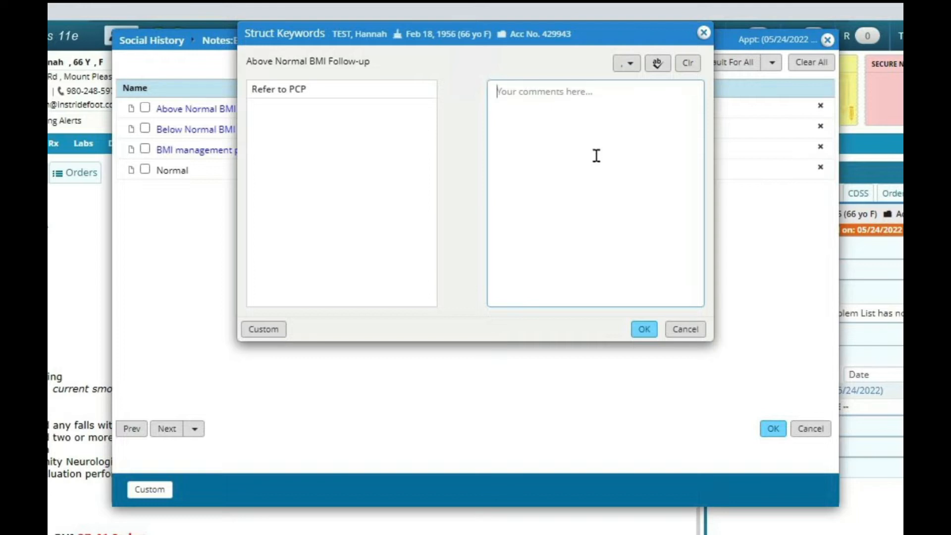
left_click(686, 329)
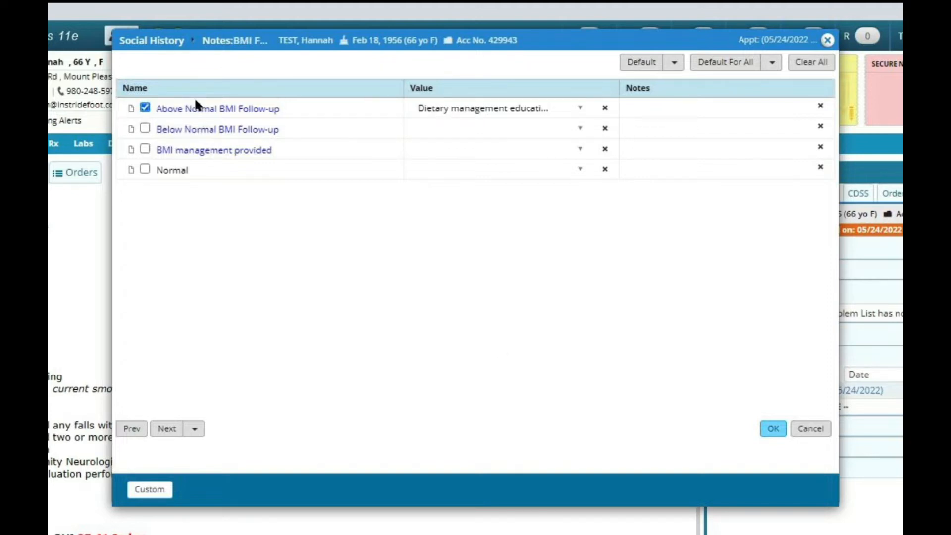
Confirm the BMI follow-up and mark the social history as verified.
left_click(774, 429)
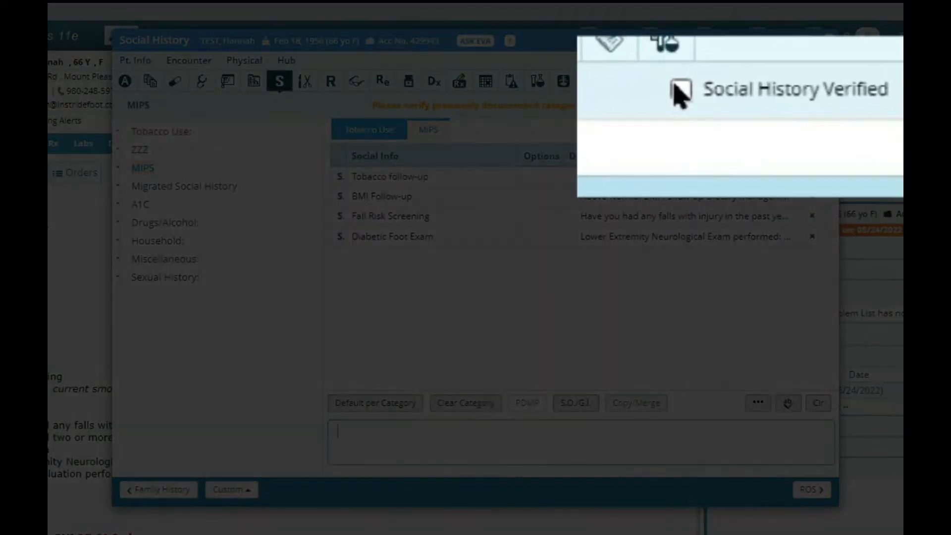
left_click(702, 97)
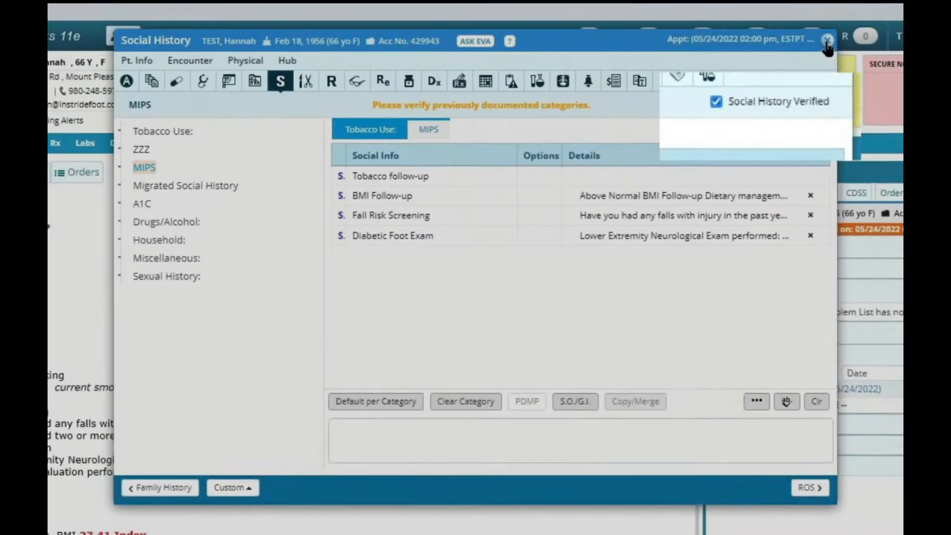
Close the social history, open the immunizations and add a Flu Shot record marked as vaccination given in the past.
left_click(827, 42)
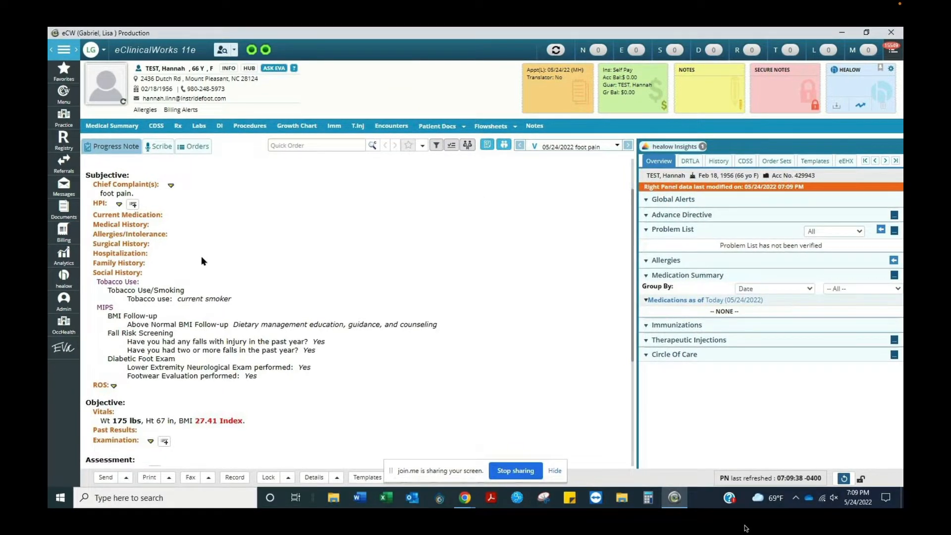
scroll(207, 237, "down", 4)
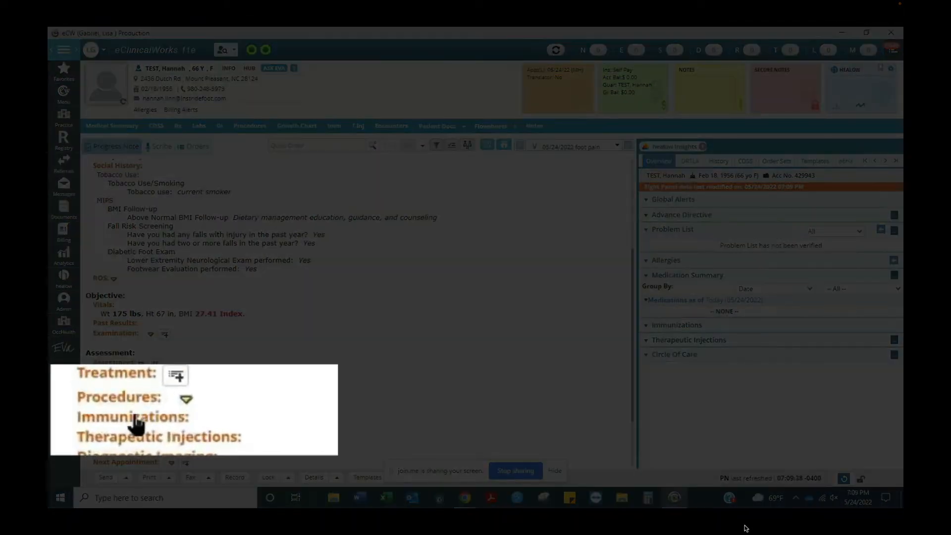
left_click(135, 417)
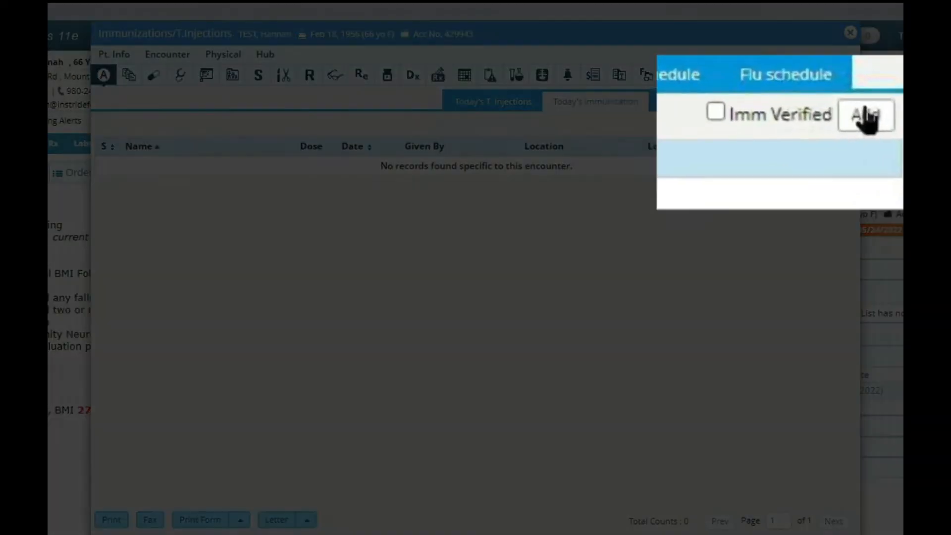
left_click(865, 118)
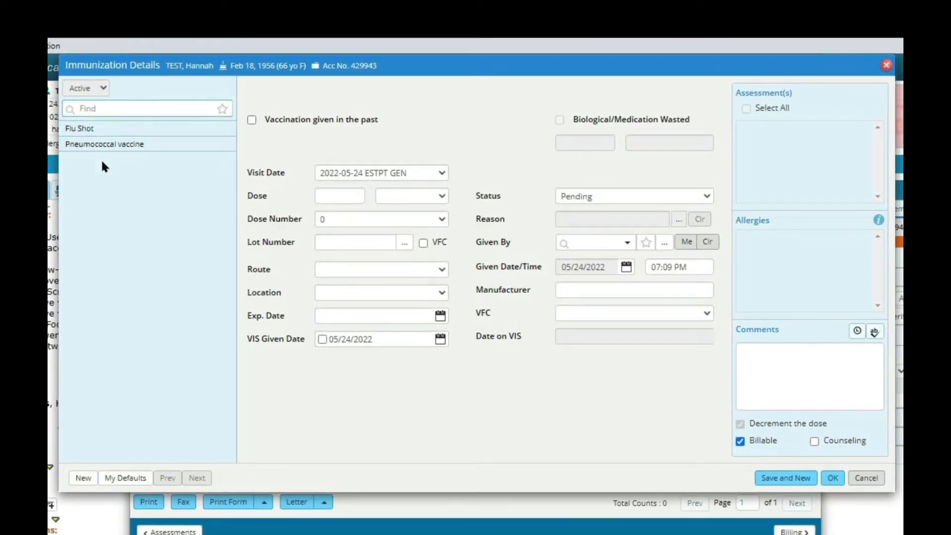
left_click(90, 131)
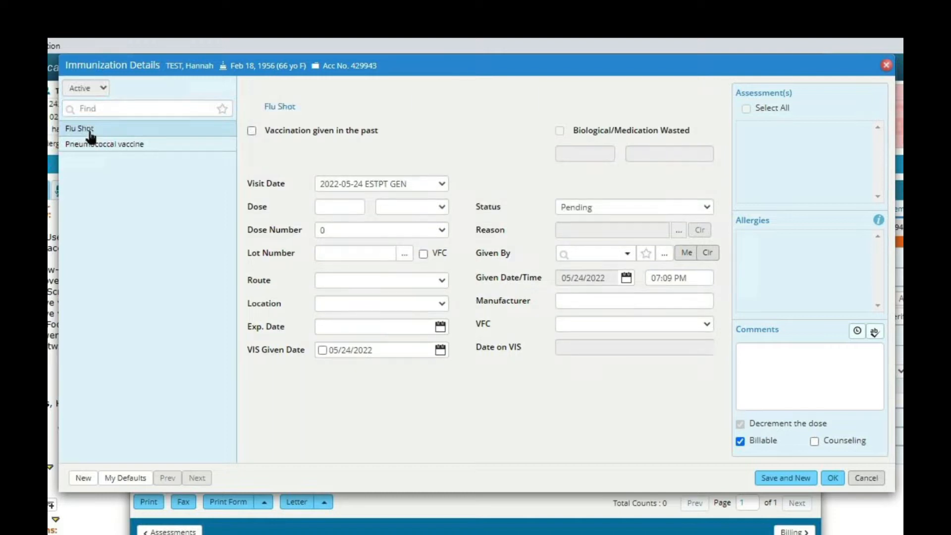
left_click(251, 131)
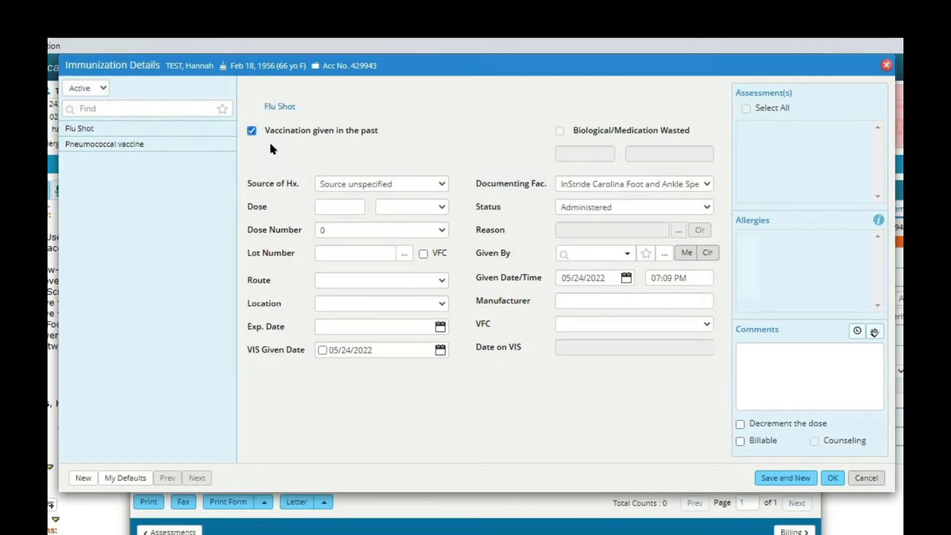
Set the flu shot's given date to 02/01/2022.
left_click(627, 279)
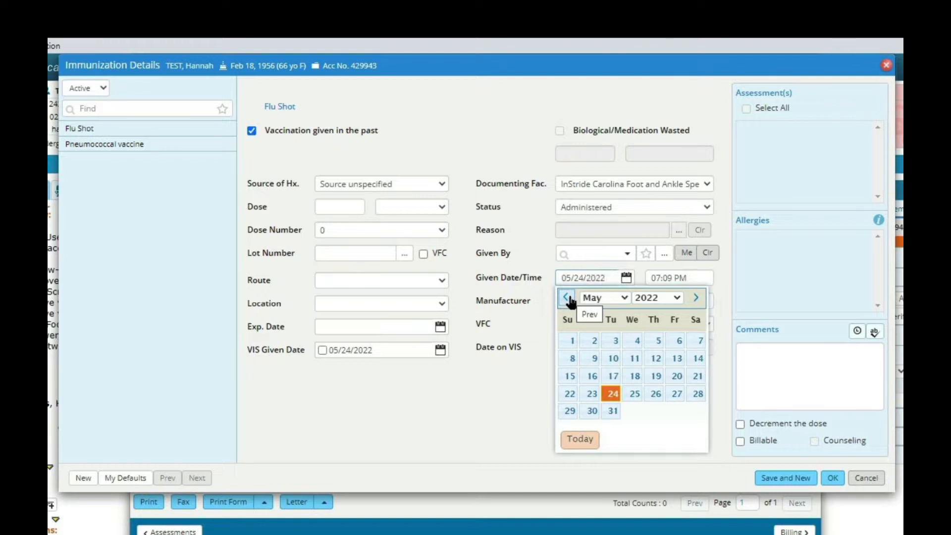
left_click(609, 297)
left_click(604, 322)
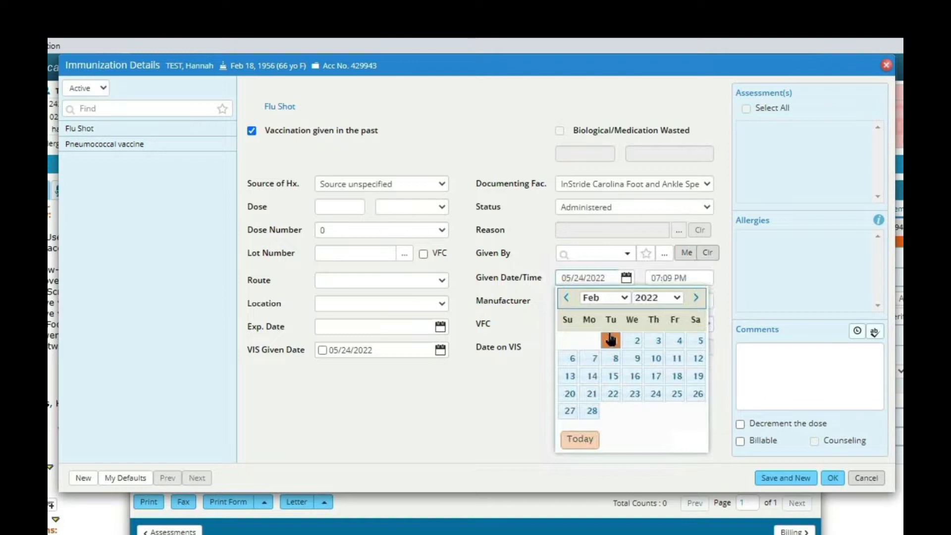
left_click(612, 336)
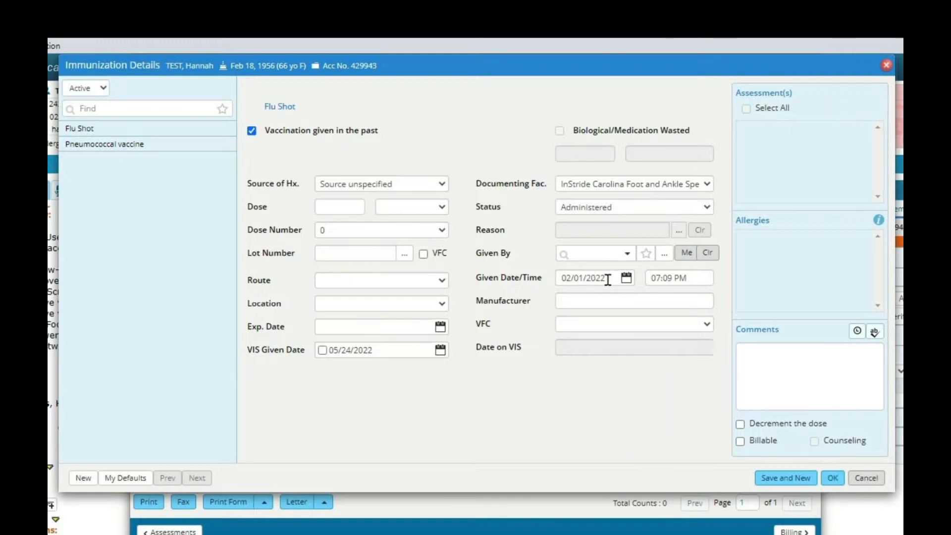
Enter the comment "Patient does not recall" for the flu shot and save it to start a new record.
left_click(758, 384)
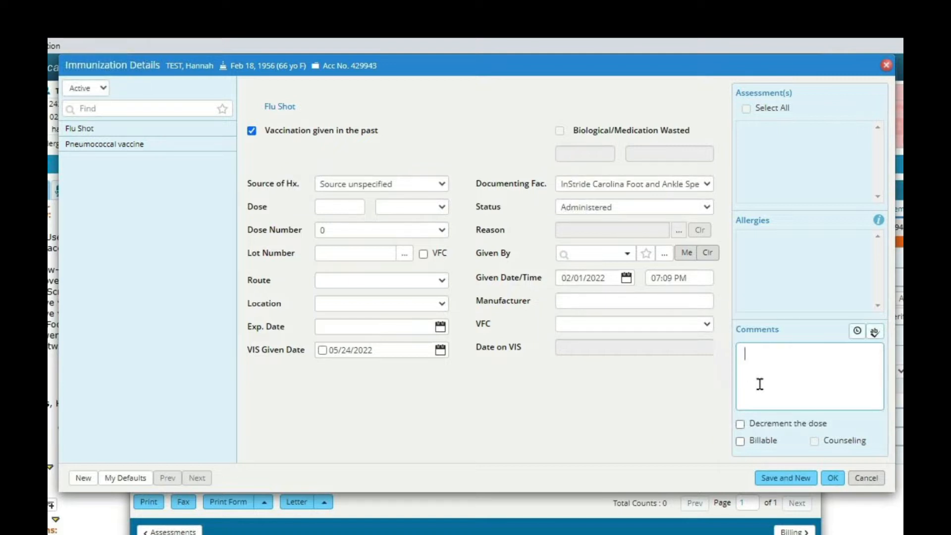
type("November 20231")
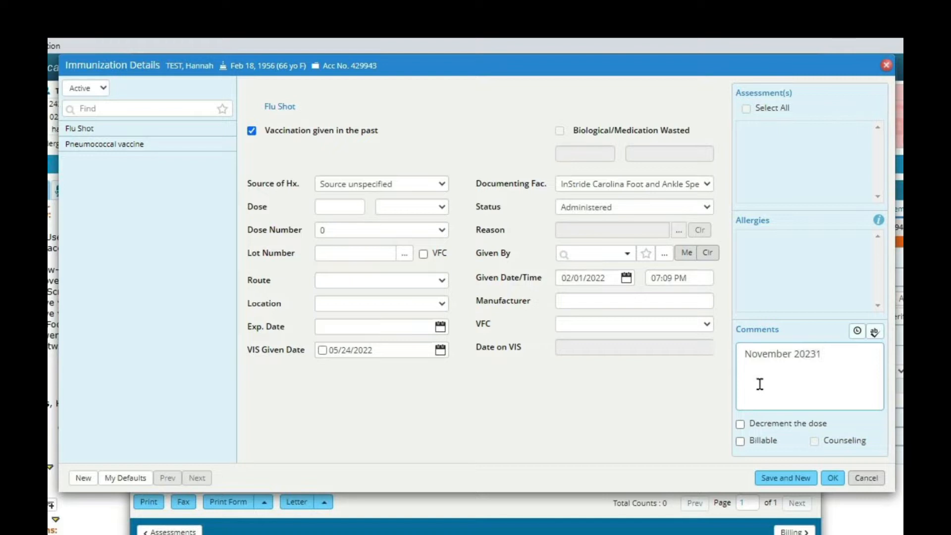
key("BackSpace")
key("BackSpace")
type("1")
left_click_drag(833, 353, 743, 352)
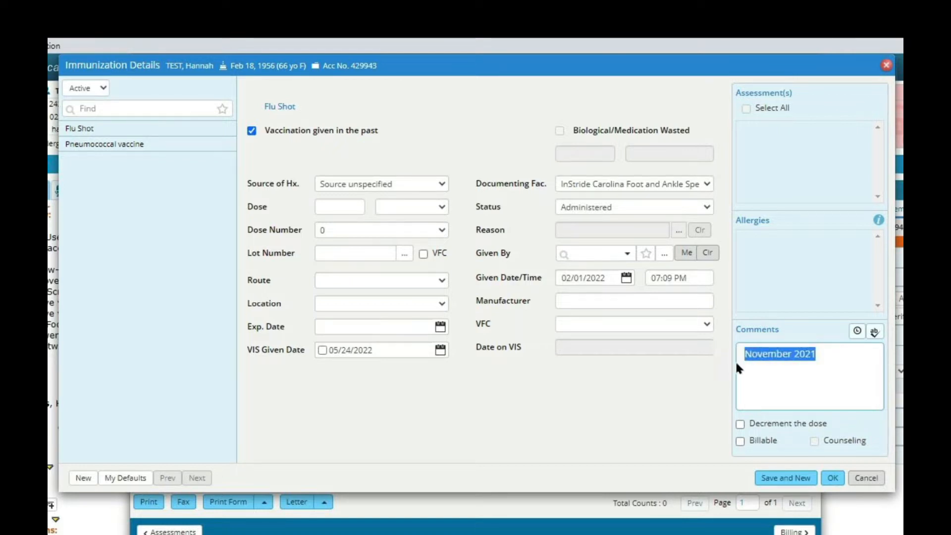
type("Patient does not recall")
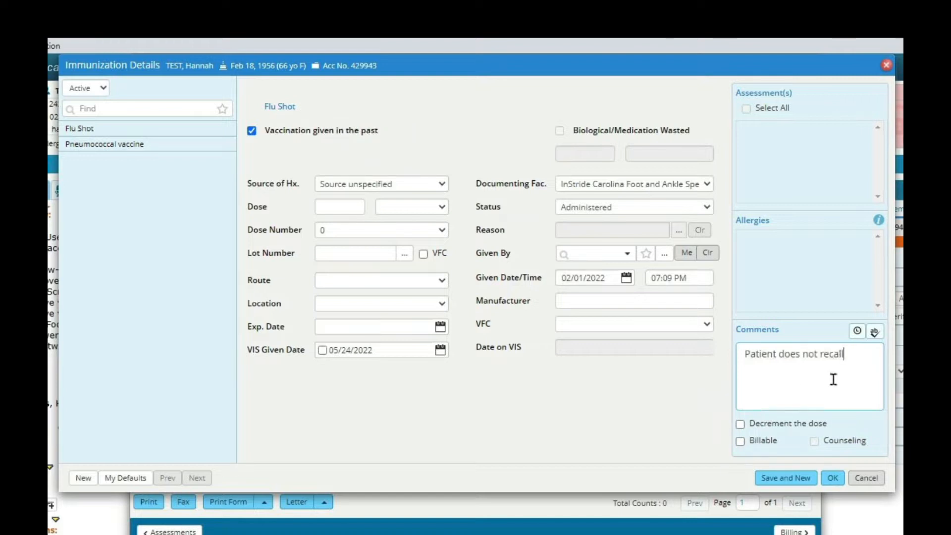
left_click(840, 481)
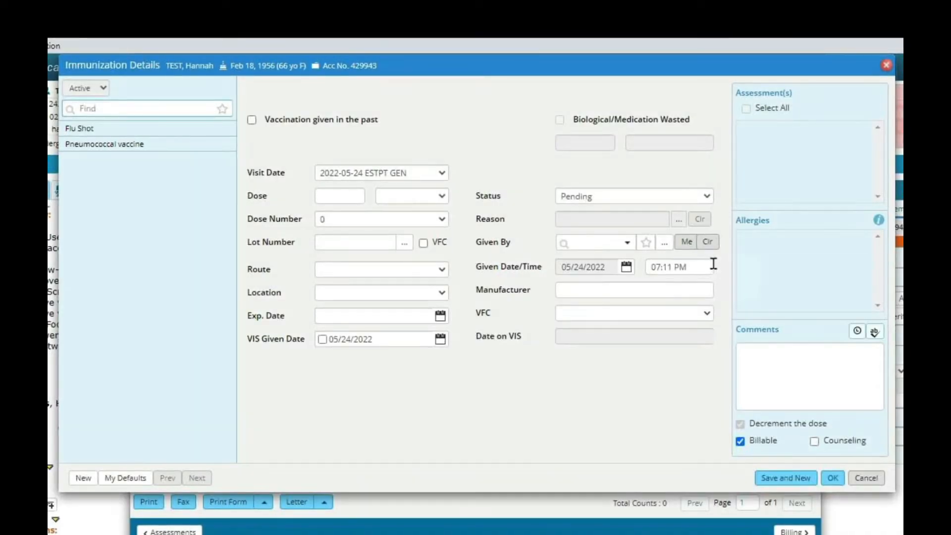
Record a past Pneumococcal vaccine with the comment "March 2022", save it, and mark immunizations as verified.
left_click(133, 148)
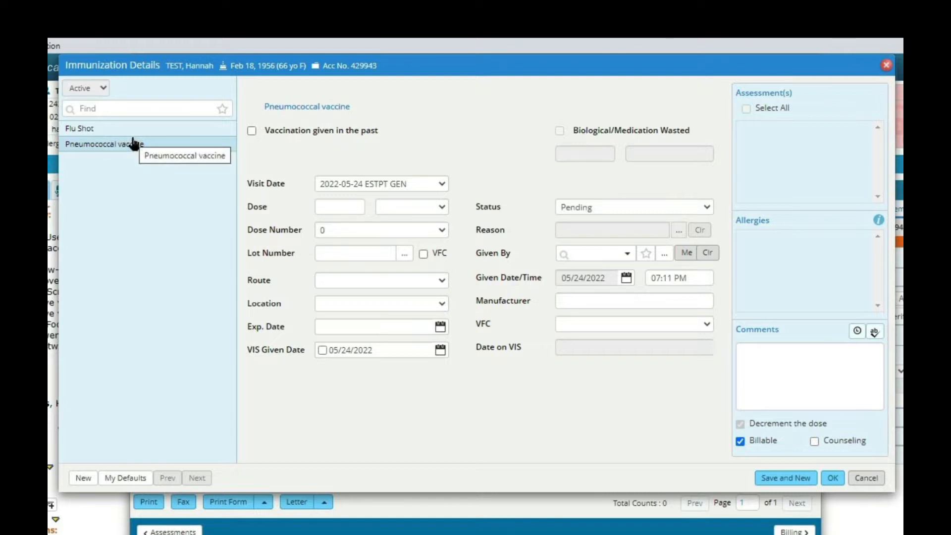
left_click(252, 131)
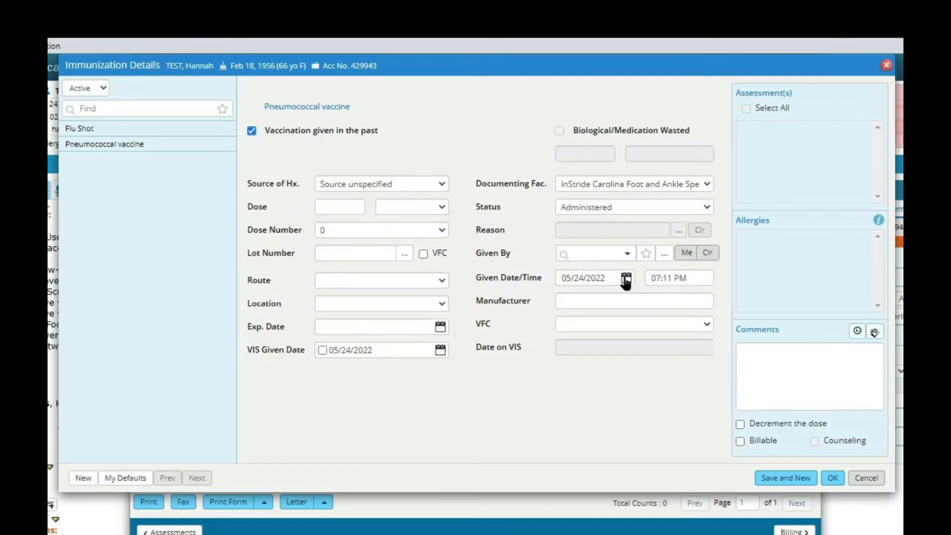
left_click(794, 374)
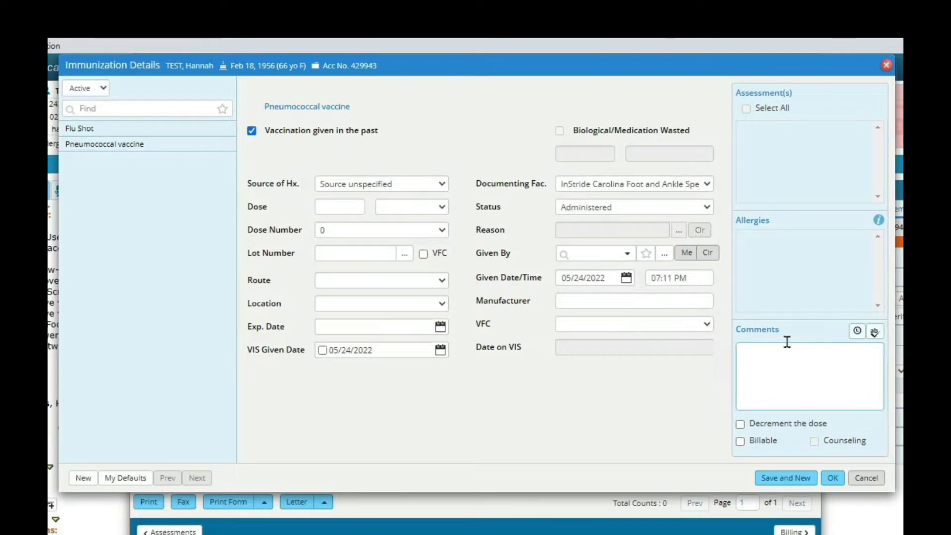
type("March 2022")
left_click(832, 478)
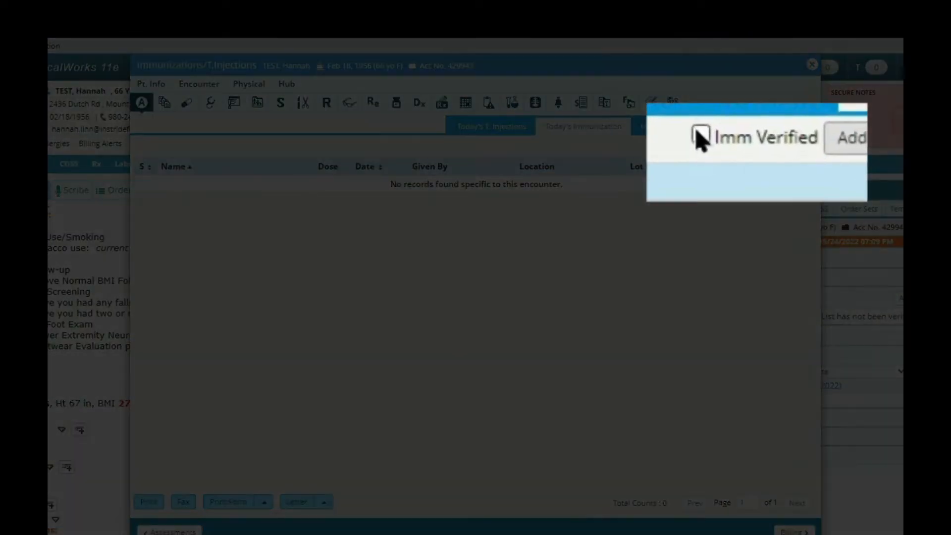
left_click(730, 144)
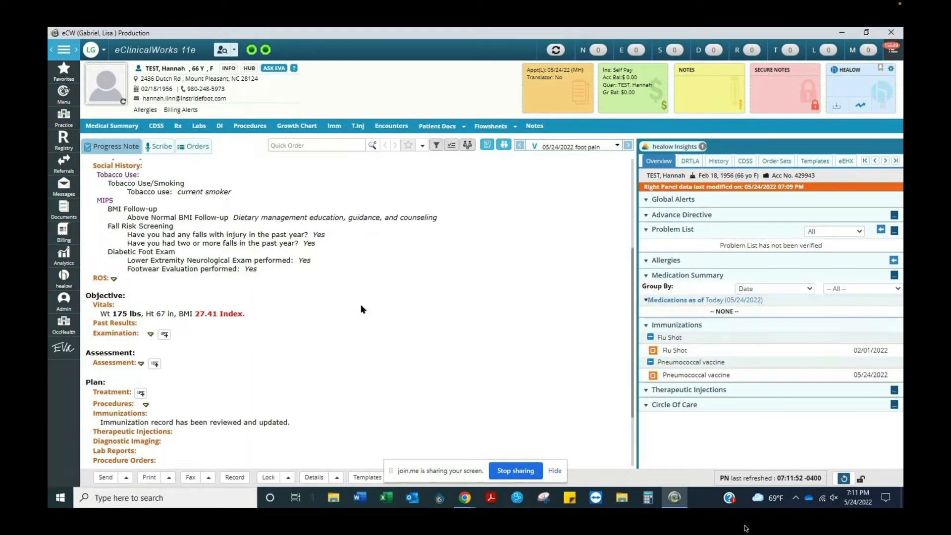
Open the current medications and add Lisinopril 10 MG Tablet orally once a day.
scroll(378, 320, "up", 2)
scroll(379, 321, "up", 2)
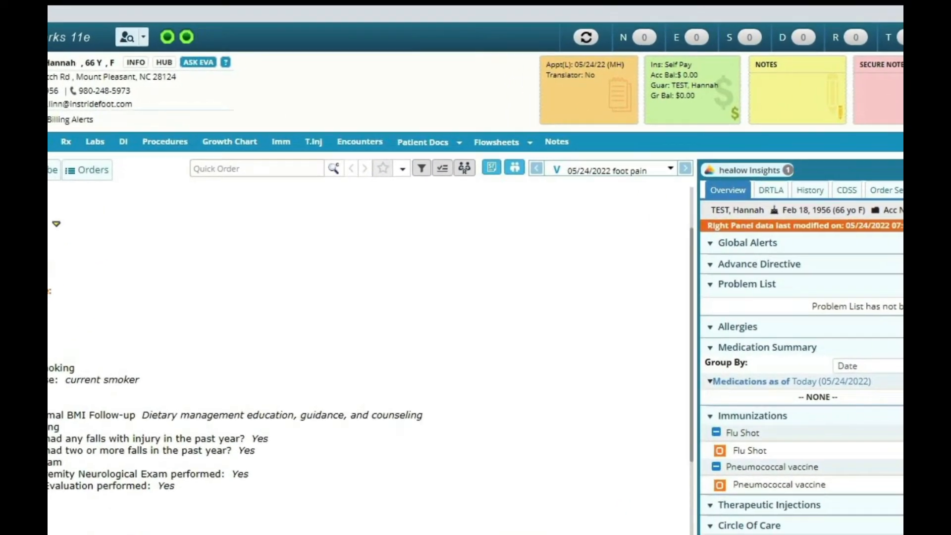
left_click(30, 268)
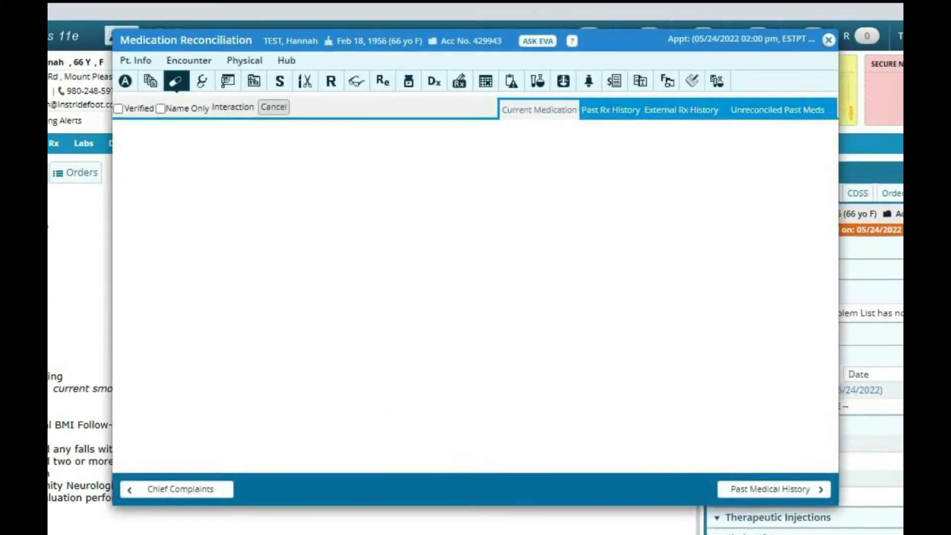
left_click(171, 104)
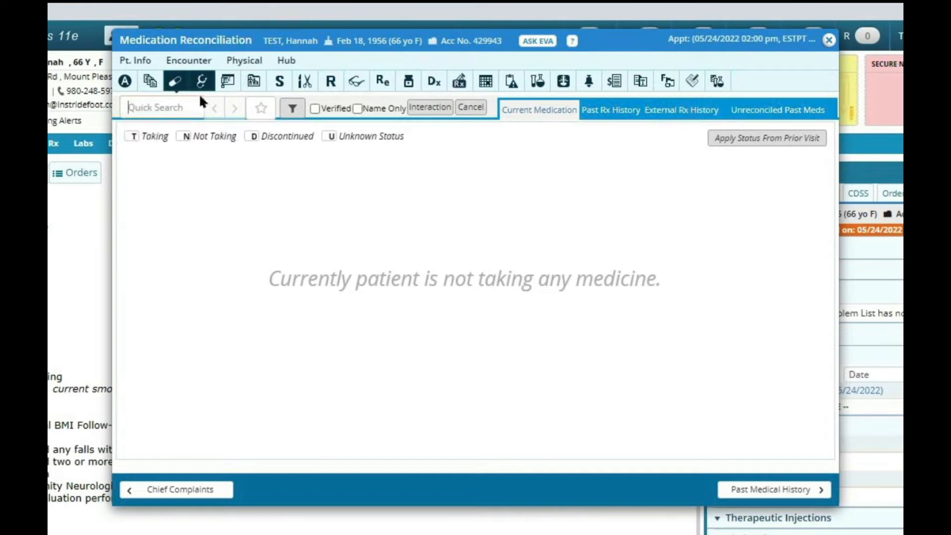
left_click(174, 104)
type("lisin")
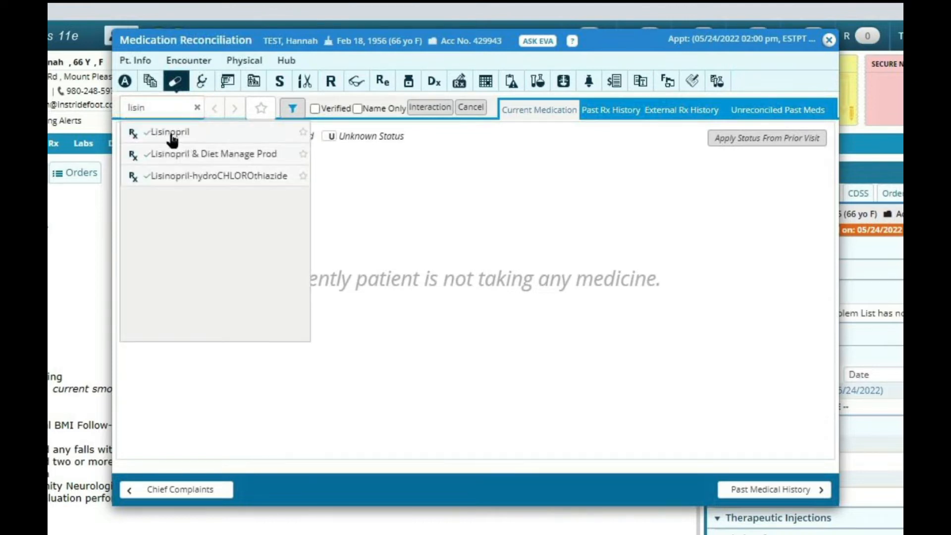
left_click(171, 133)
left_click(197, 191)
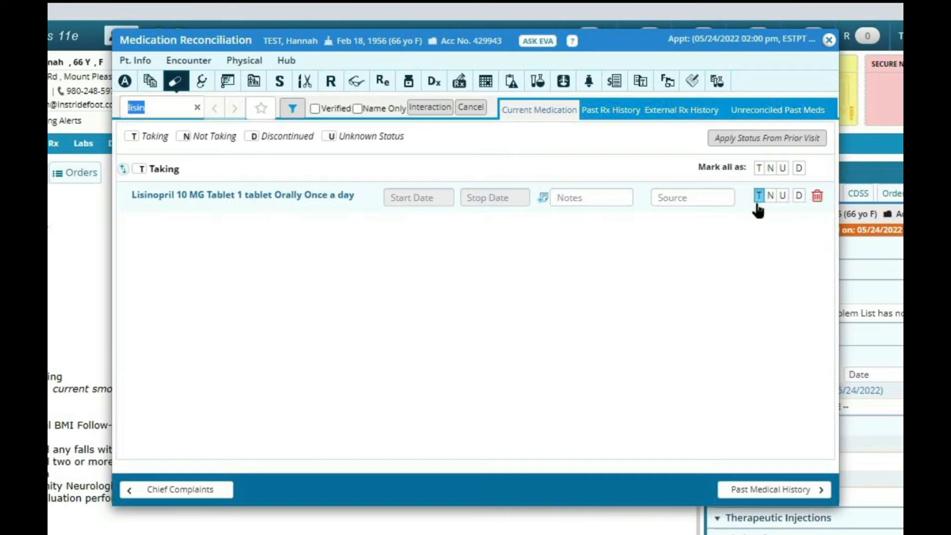
Add Ibuprofen 200 MG Tablet with food or milk as needed to the current medications.
key("BackSpace")
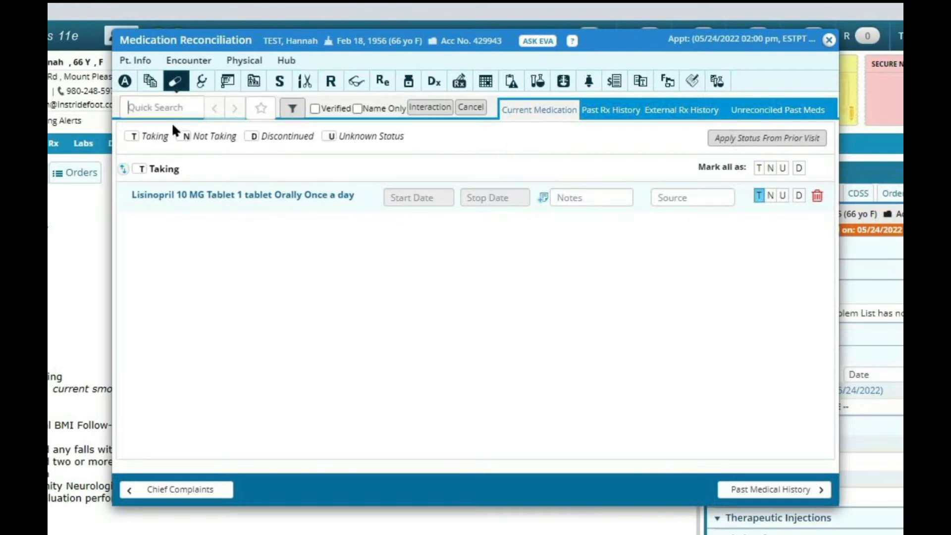
type("ibupr")
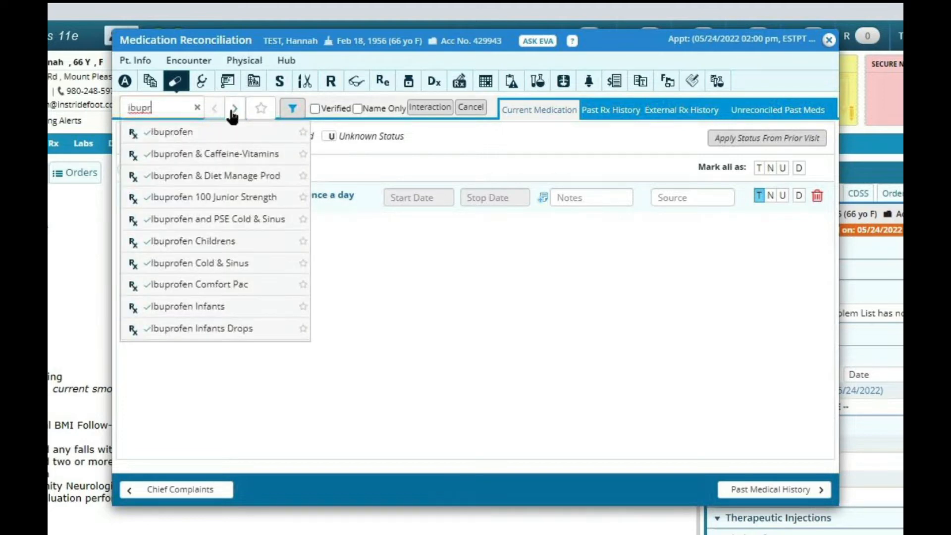
left_click(222, 132)
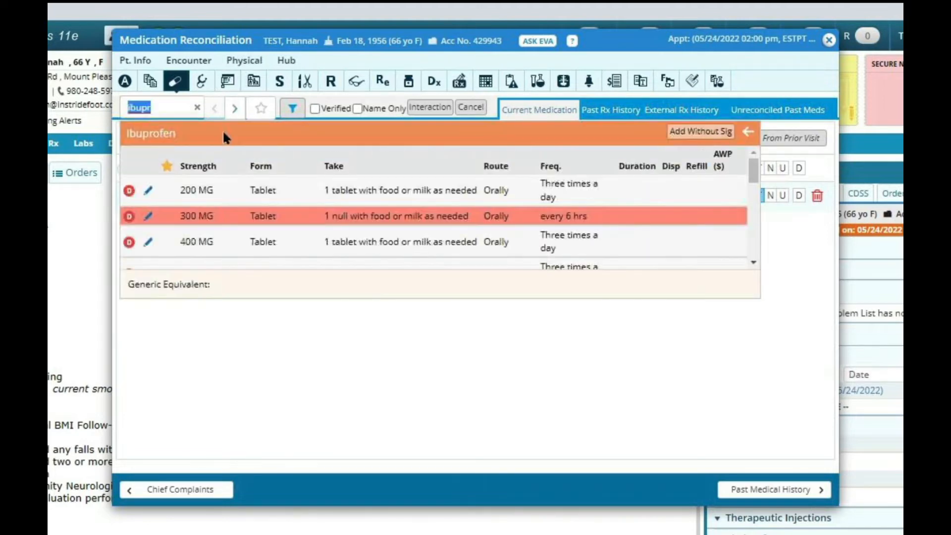
left_click(198, 190)
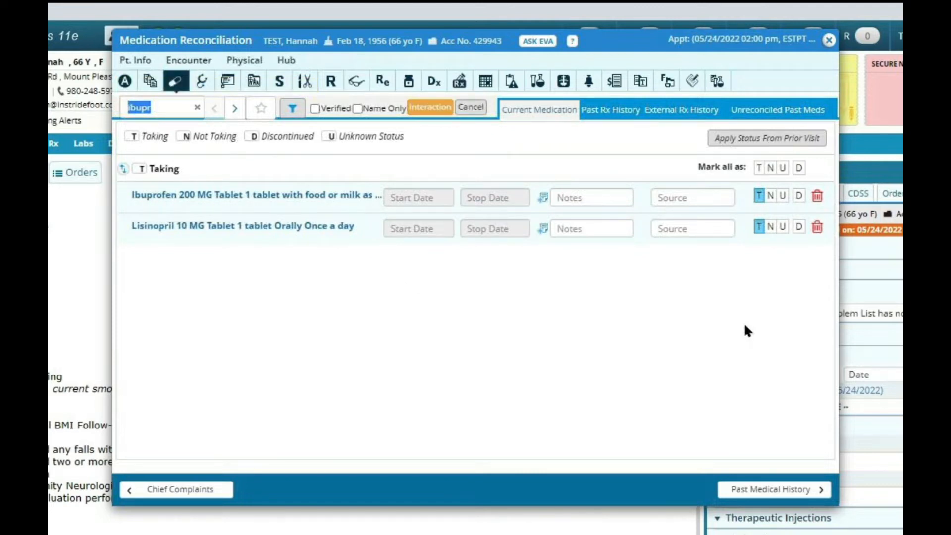
Mark Lisinopril as discontinued and mark the medication list as verified.
left_click(798, 227)
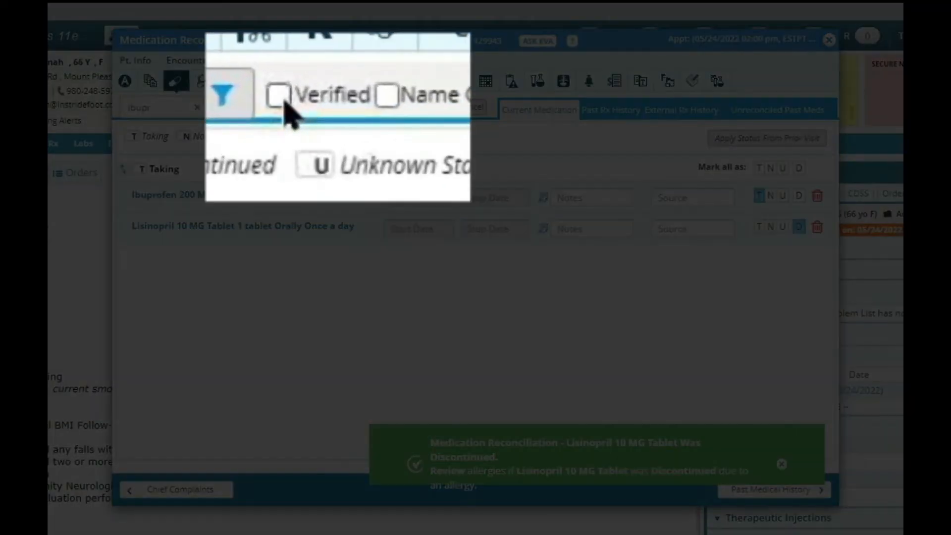
left_click(315, 108)
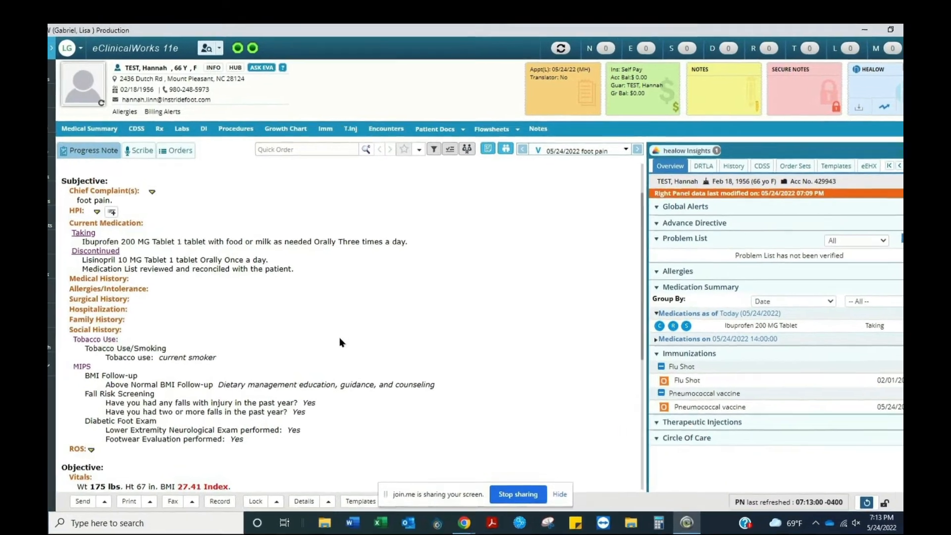
Open the MIPS Tobacco follow-up and date the patient-counselled-on-tobacco-dangers entry 05/24/2022.
left_click(339, 339)
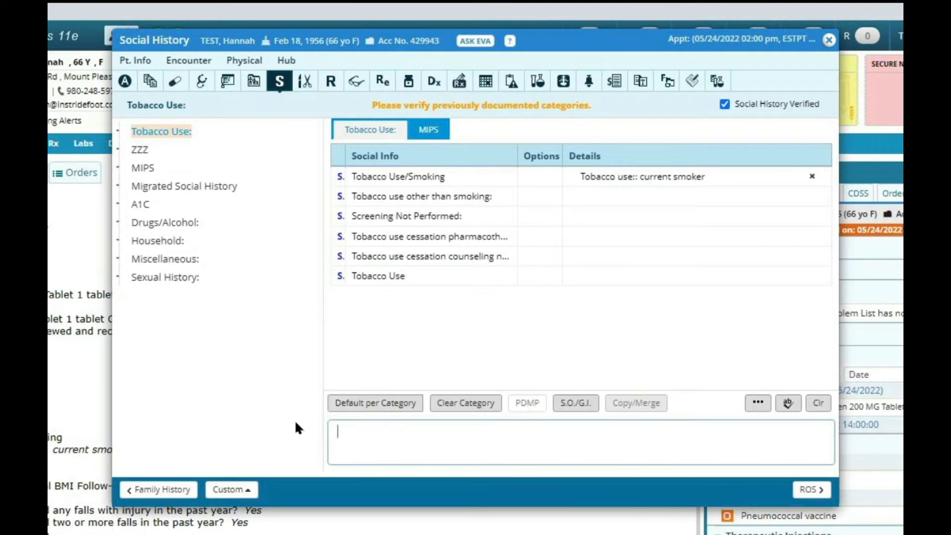
left_click(148, 169)
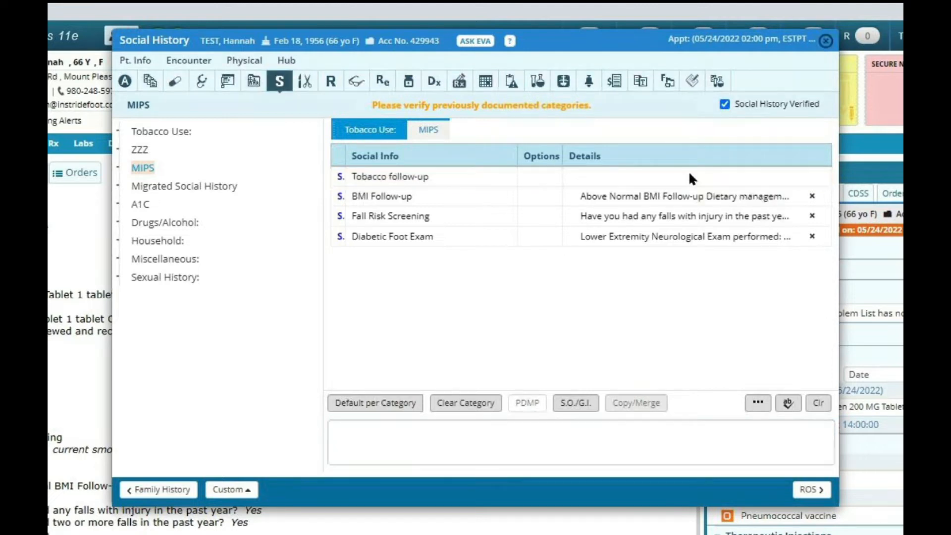
left_click(688, 174)
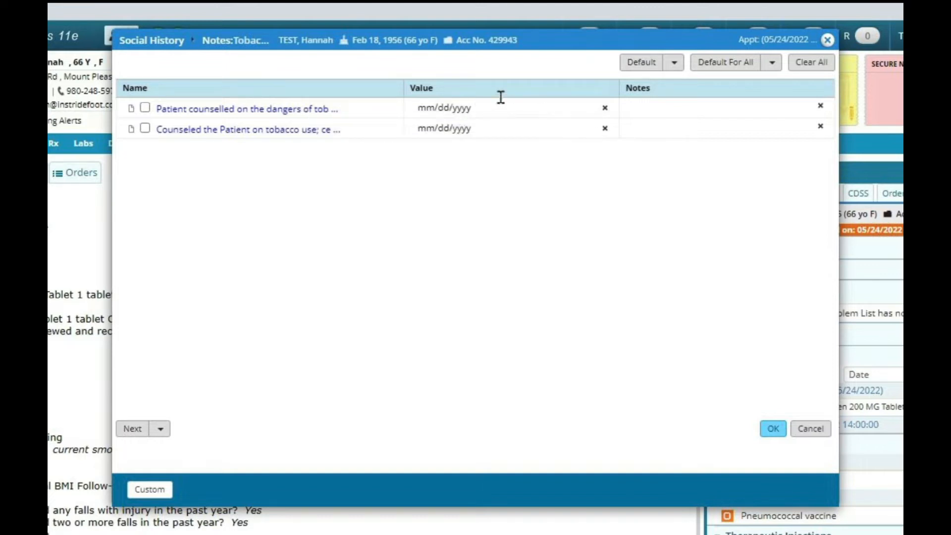
left_click(482, 105)
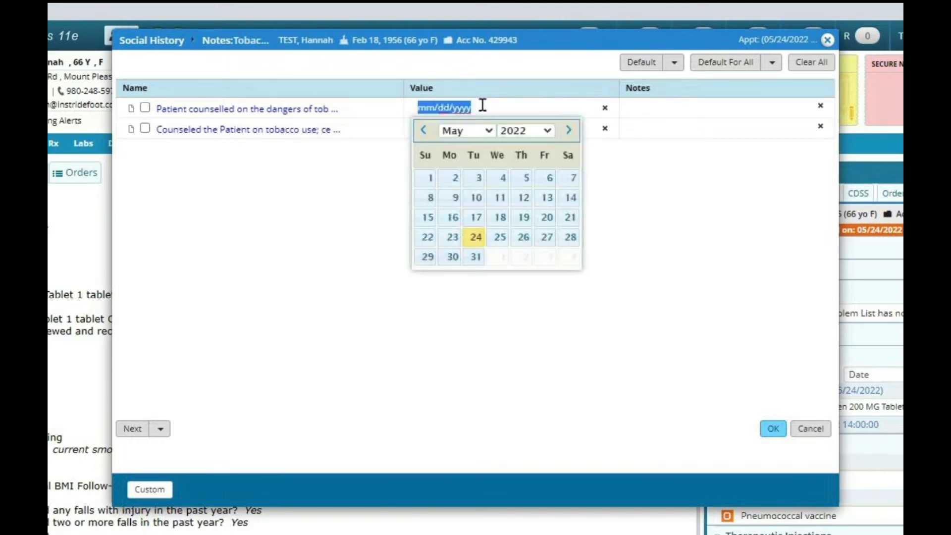
left_click(476, 237)
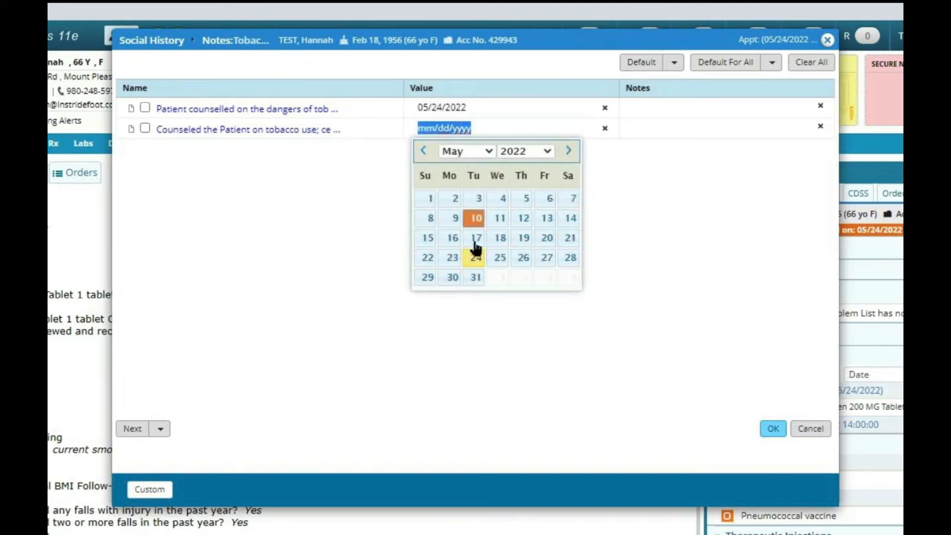
Date the tobacco-cessation counselling entry 05/24/2022, add a note referring the patient to a doctor, and save the follow-up.
left_click(475, 257)
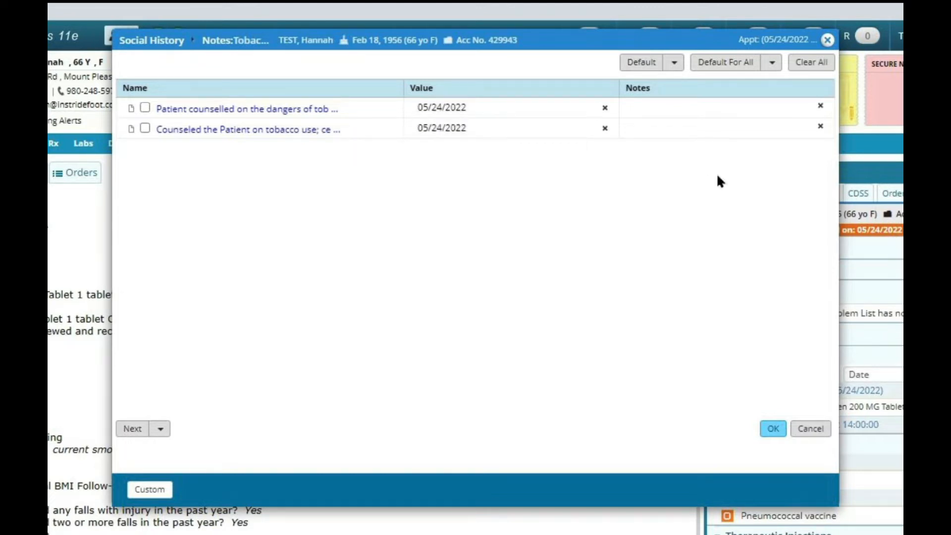
left_click(715, 128)
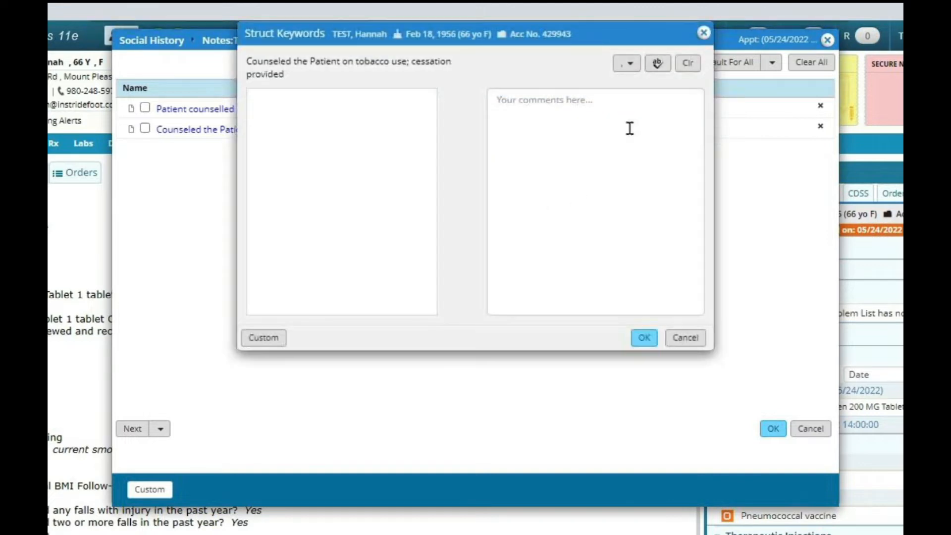
type("ref")
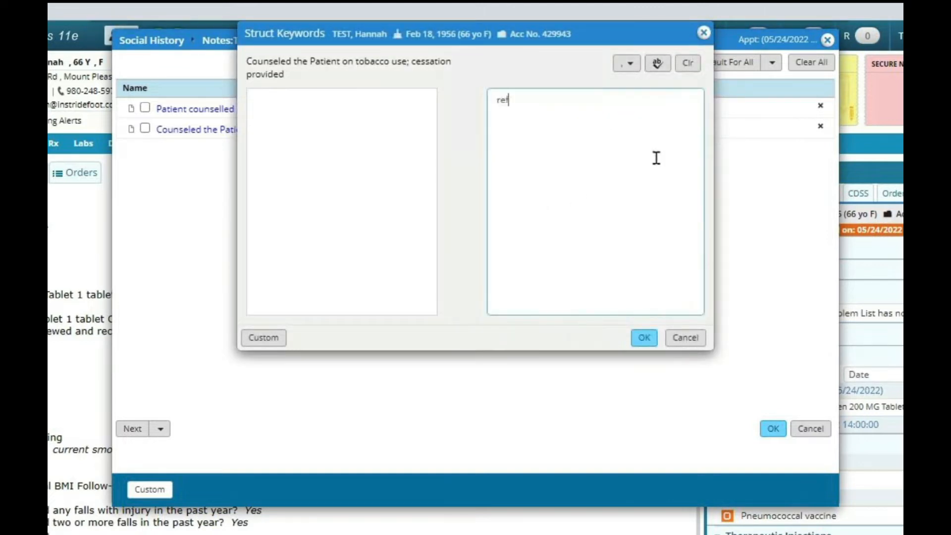
type("erred to dr smith")
left_click(646, 338)
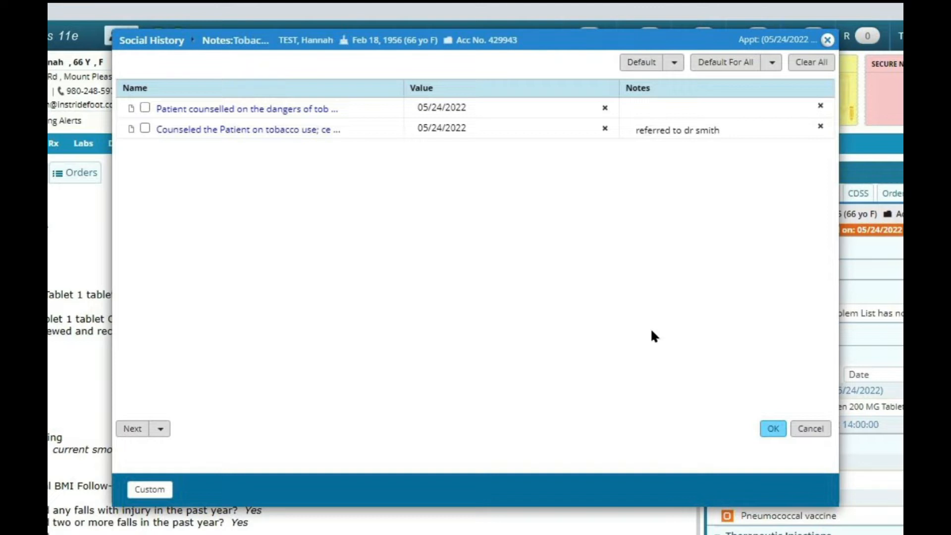
left_click(773, 429)
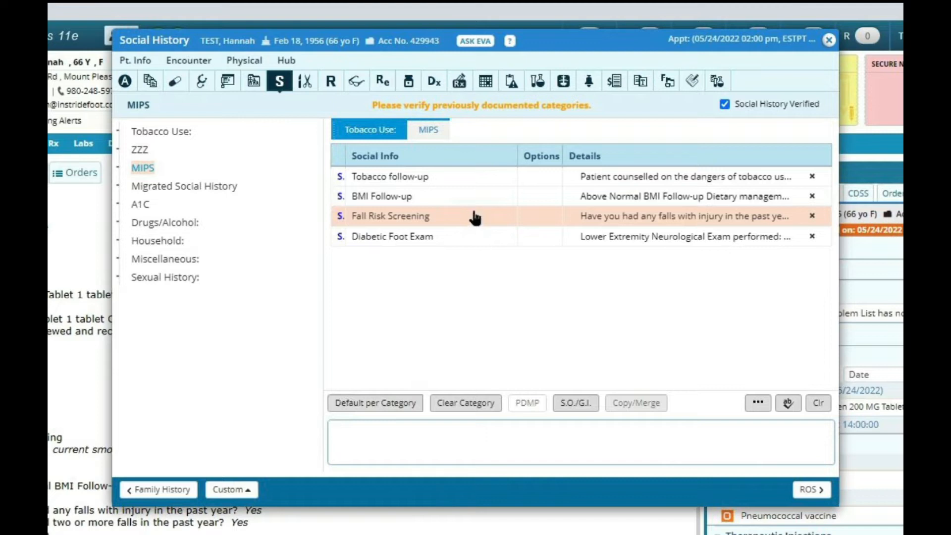
Open the Fall Risk Screening and set the assessment to two or more falls with injury in the past year, performed.
left_click(613, 220)
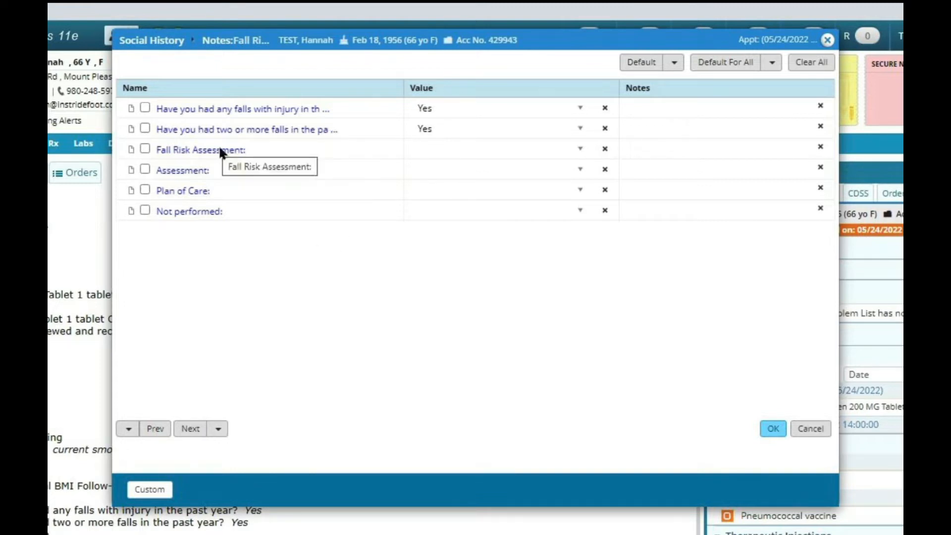
left_click(582, 149)
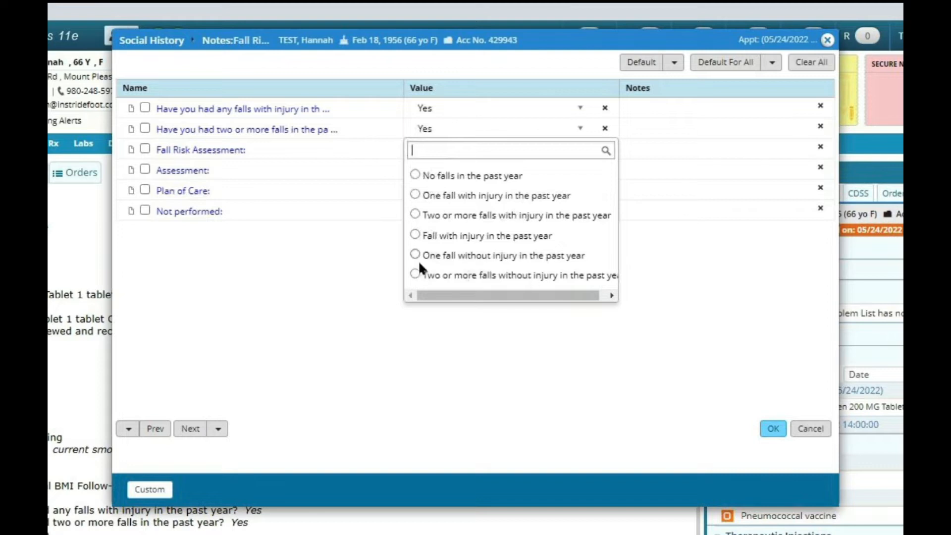
left_click(416, 214)
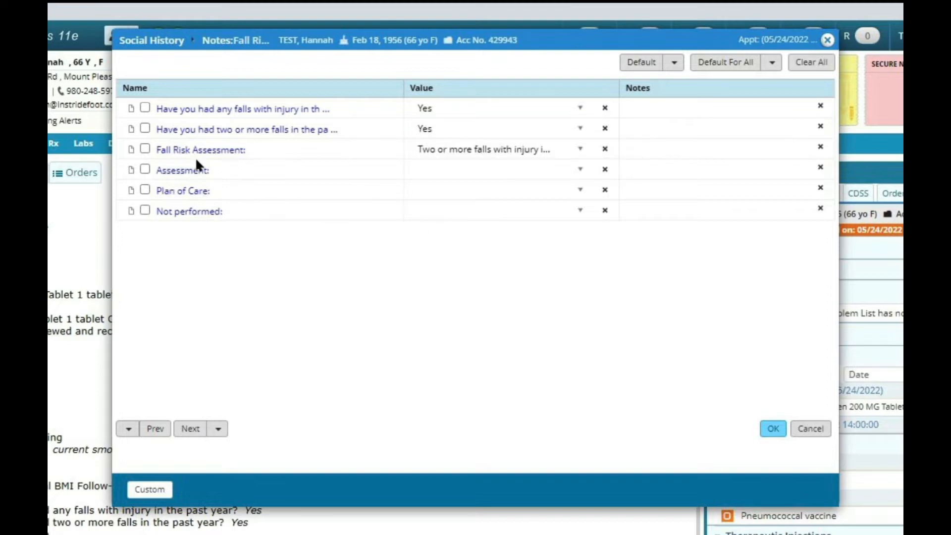
left_click(579, 171)
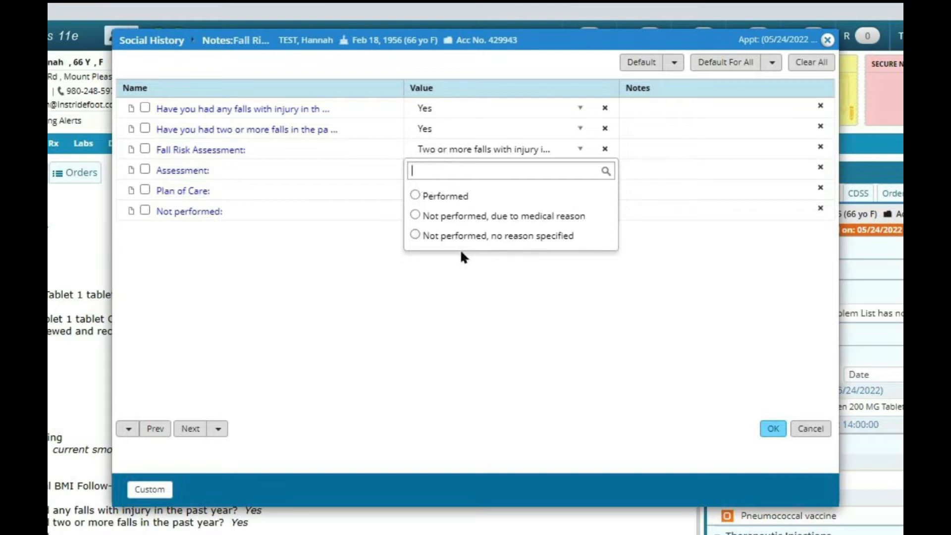
left_click(416, 196)
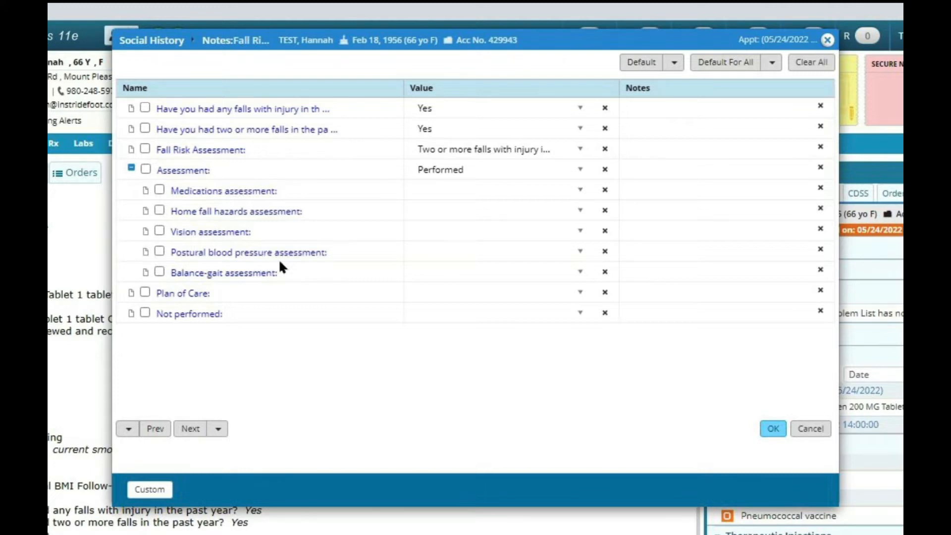
Record that medications may not contribute to falls and select counseling on home falls hazards.
left_click(581, 191)
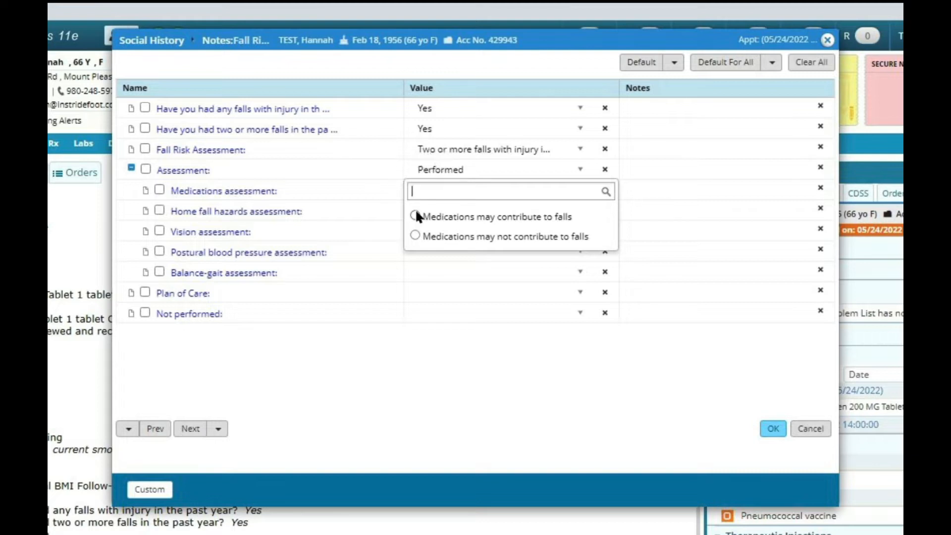
left_click(415, 236)
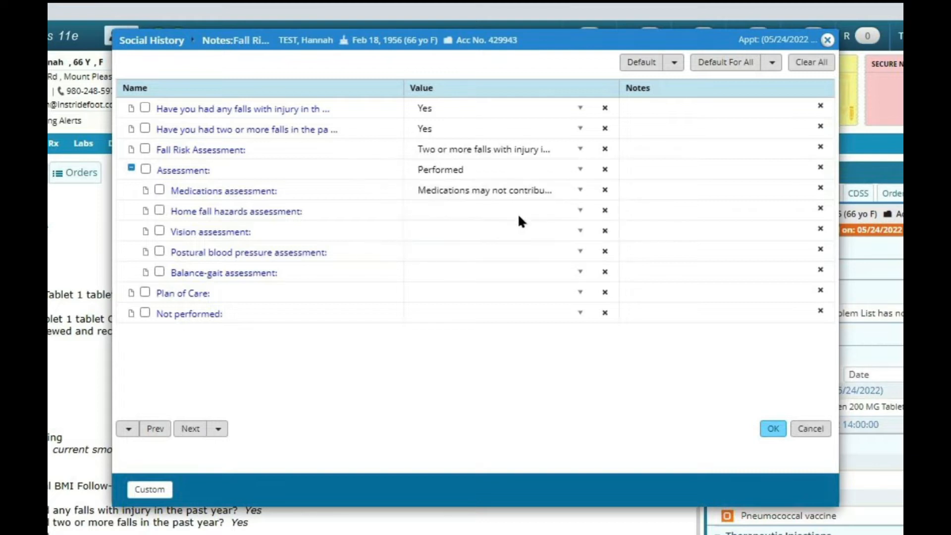
left_click(578, 214)
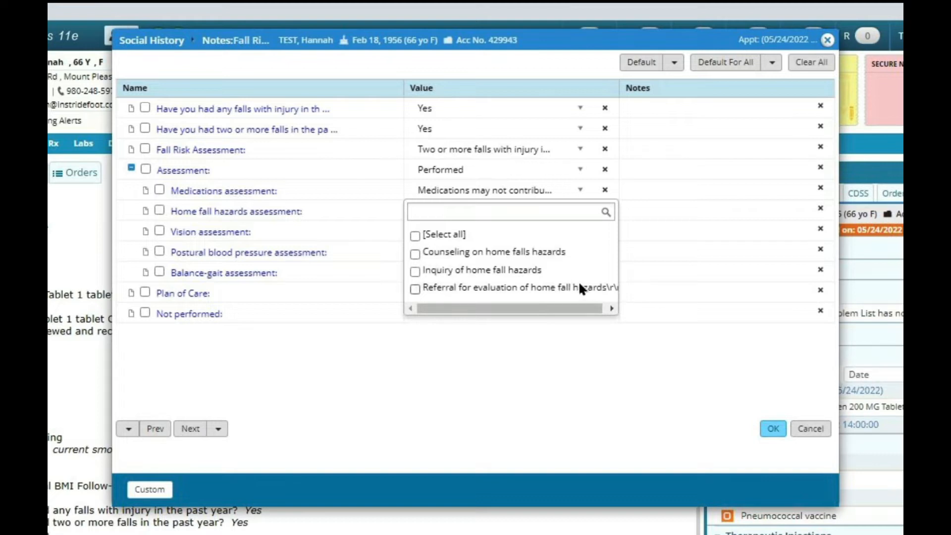
left_click(415, 253)
left_click(443, 355)
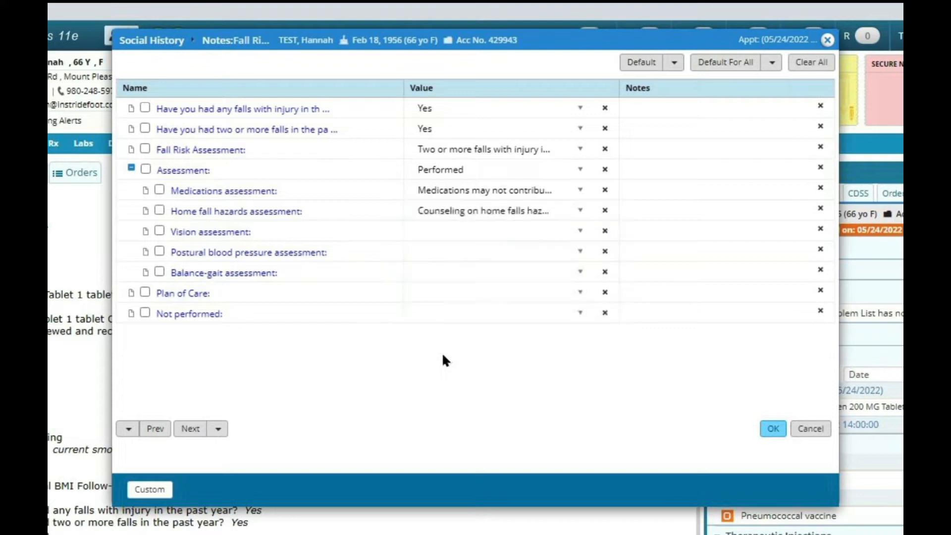
Set the vision assessment to not functioning well with vision and note "f/u with eye doctor".
left_click(580, 231)
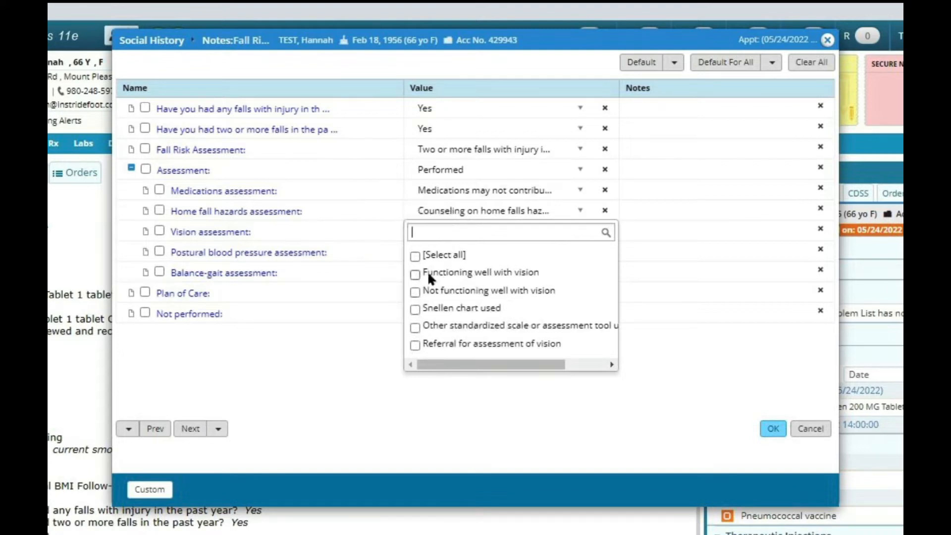
left_click(415, 291)
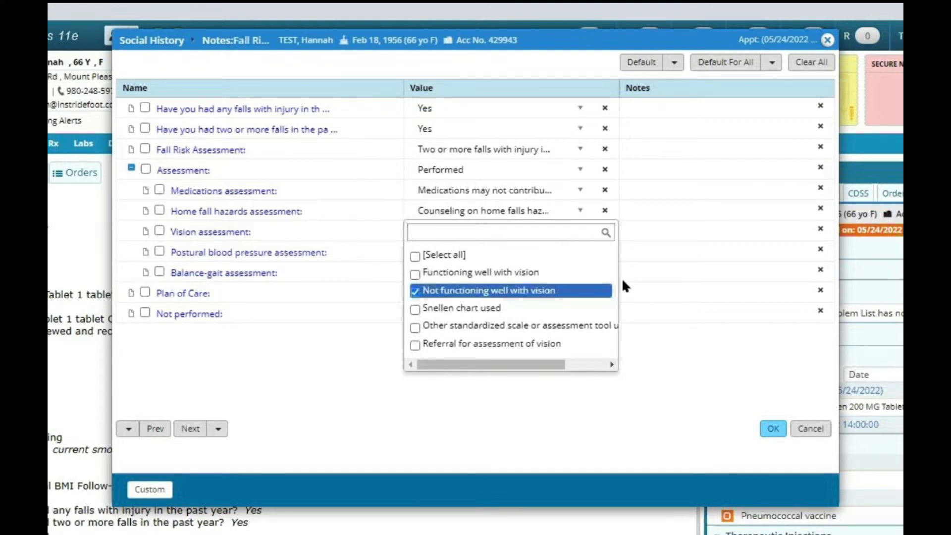
left_click(656, 333)
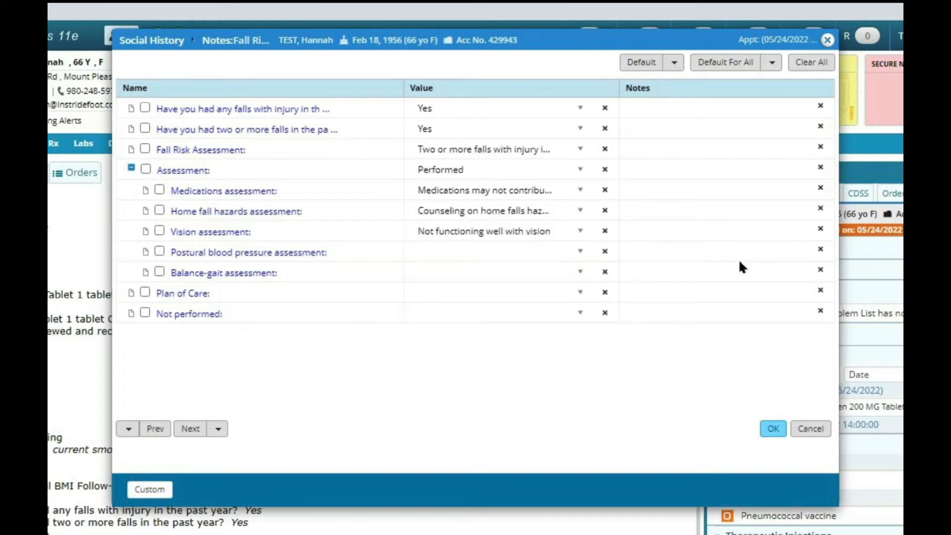
left_click(741, 230)
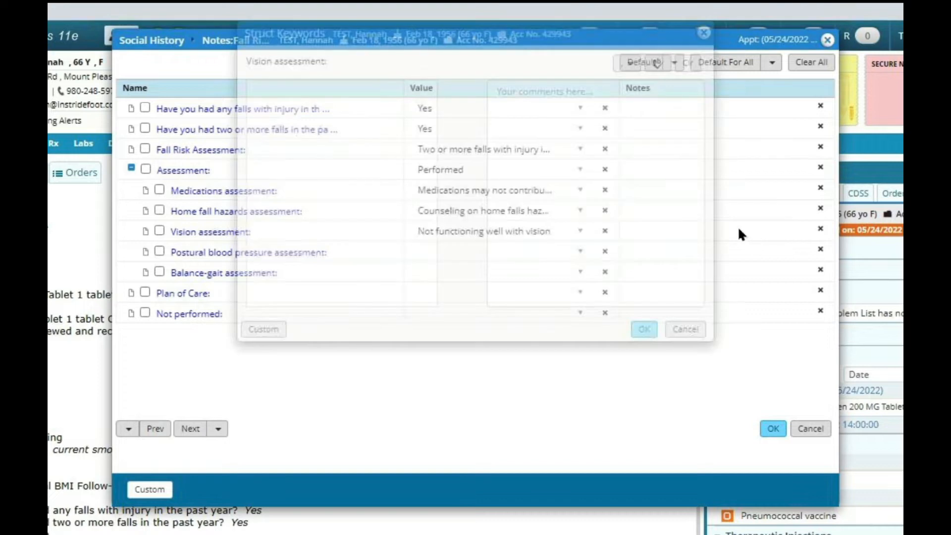
type("f/u wityh")
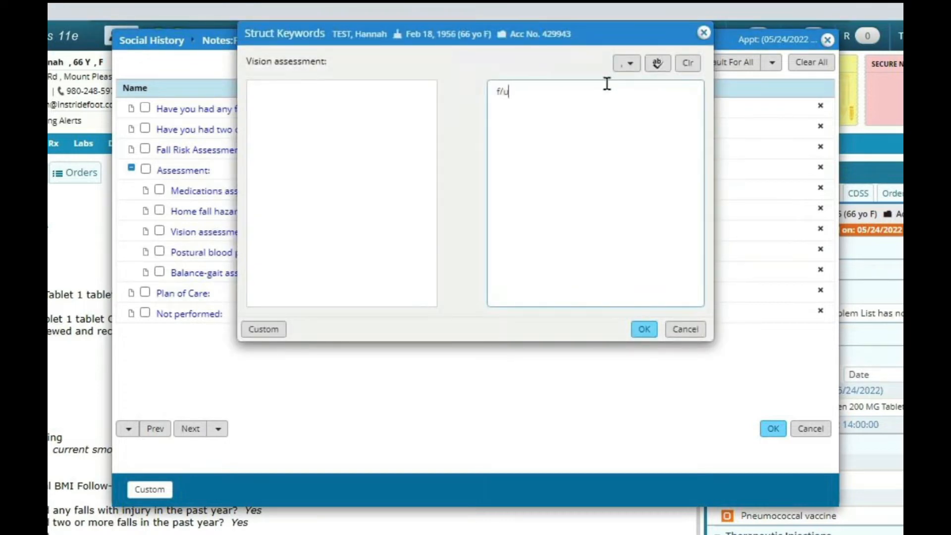
key("BackSpace")
key("BackSpace")
type("h eye doctor")
left_click(644, 329)
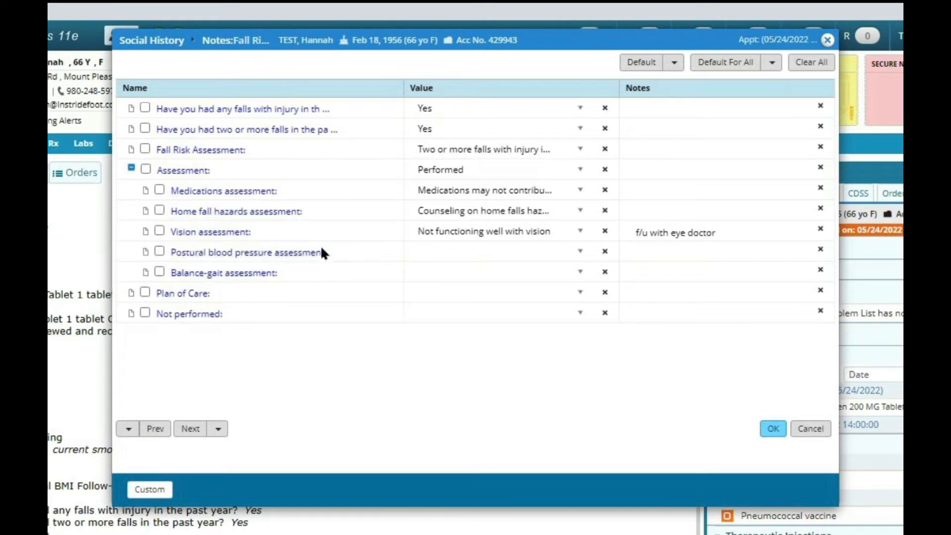
Record supine and standing BP documented, and observed transfer and walking plus Get Up & Go test for balance-gait.
left_click(581, 251)
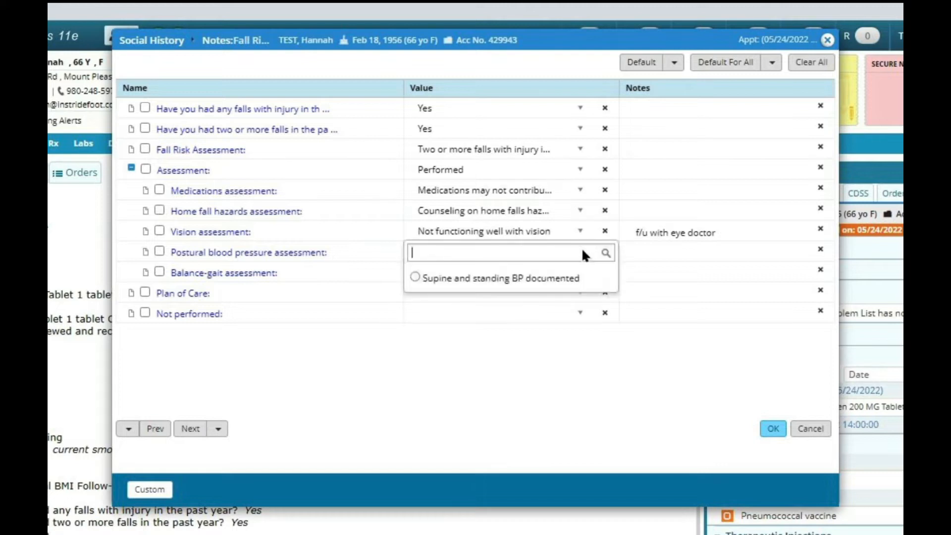
left_click(414, 279)
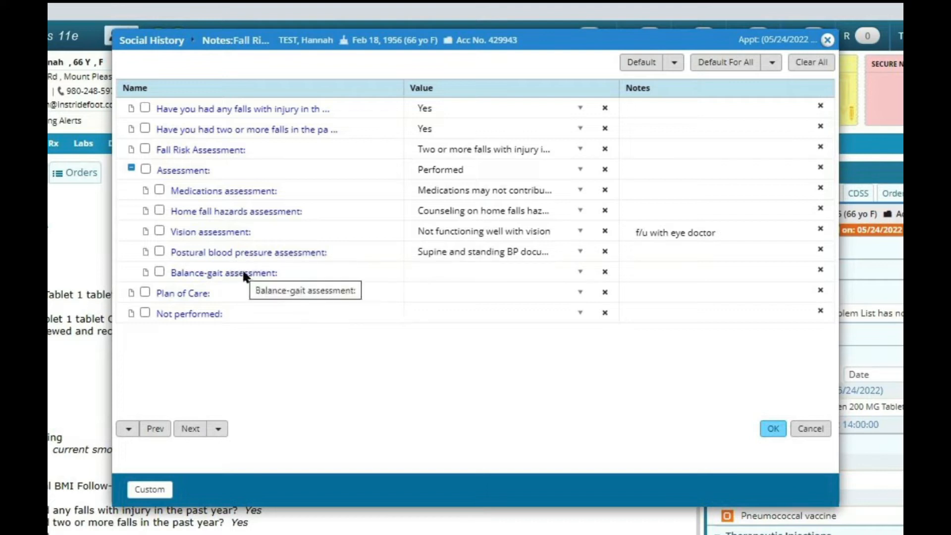
left_click(579, 272)
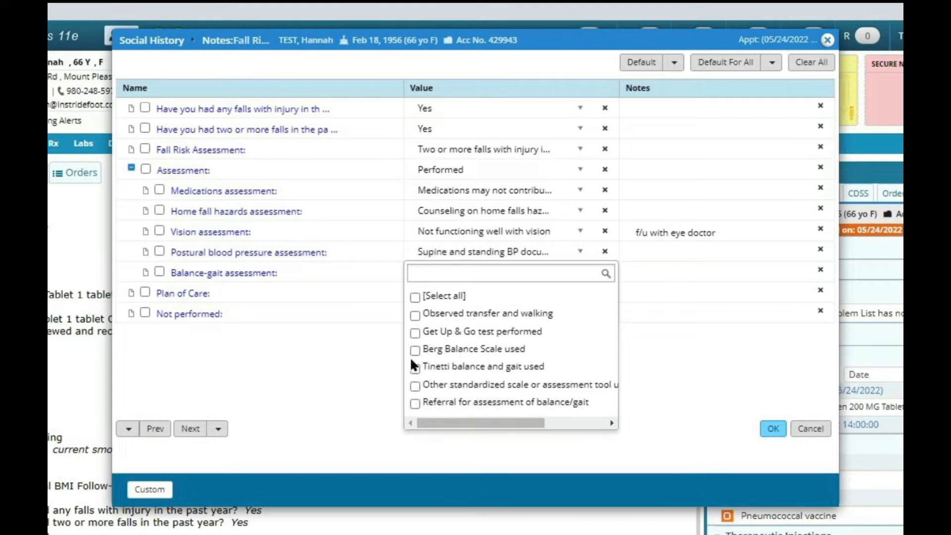
left_click(415, 313)
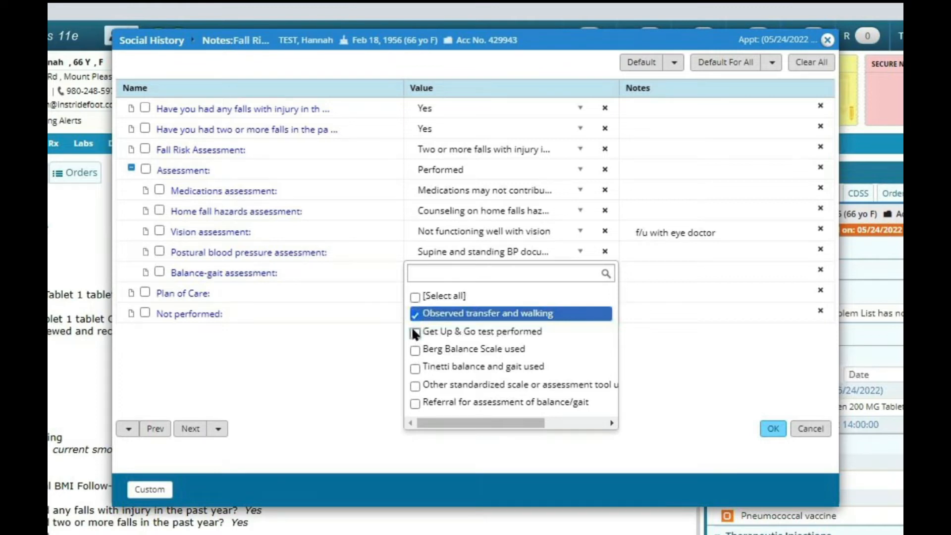
left_click(415, 331)
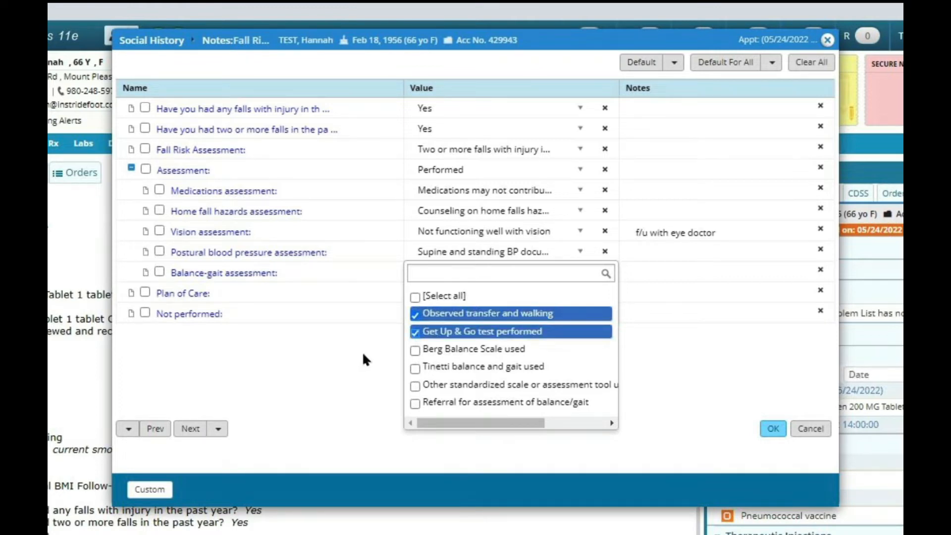
left_click(363, 354)
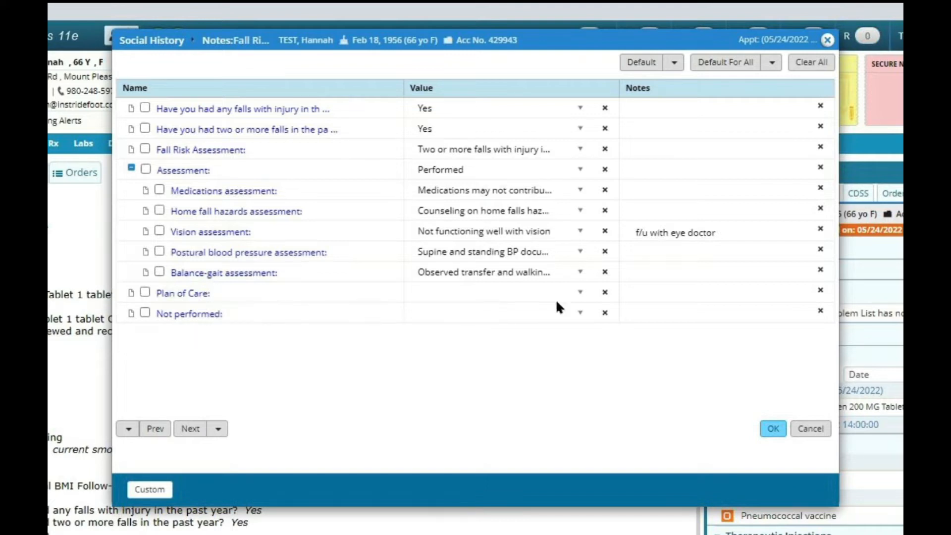
Mark the plan of care as documented with balance, strength and gait training or instruction.
left_click(581, 292)
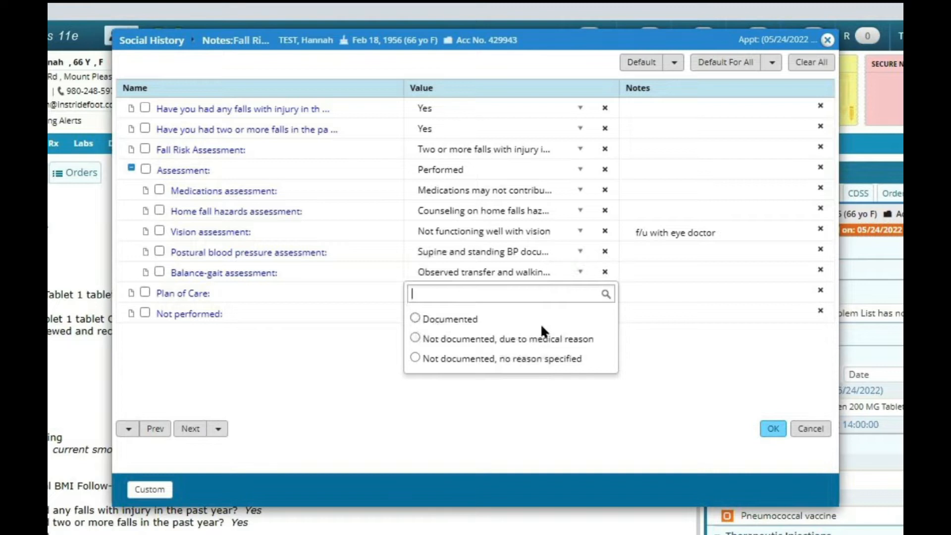
left_click(415, 318)
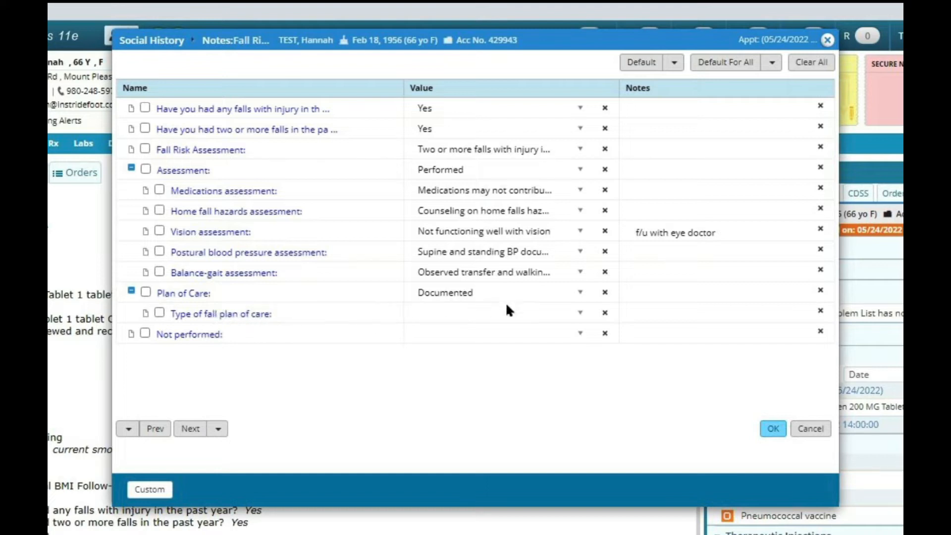
left_click(580, 312)
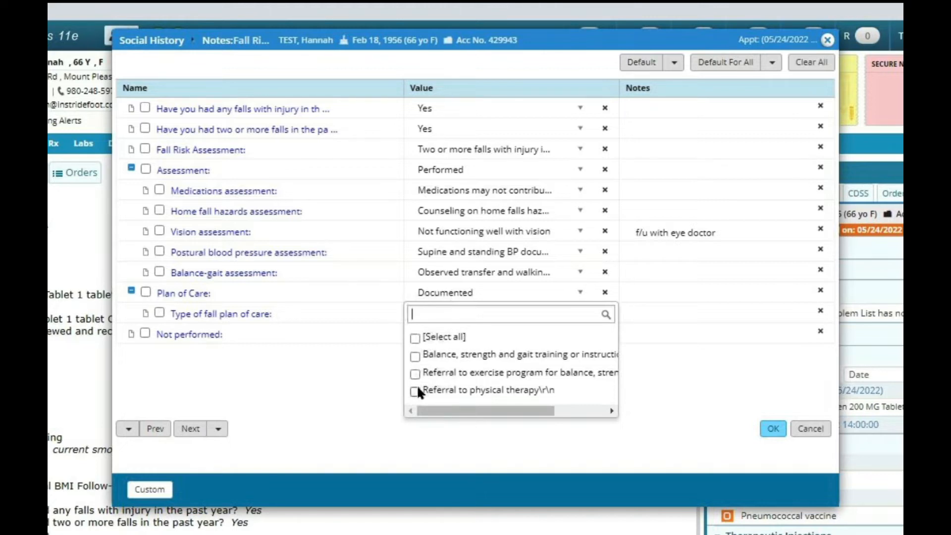
left_click(415, 356)
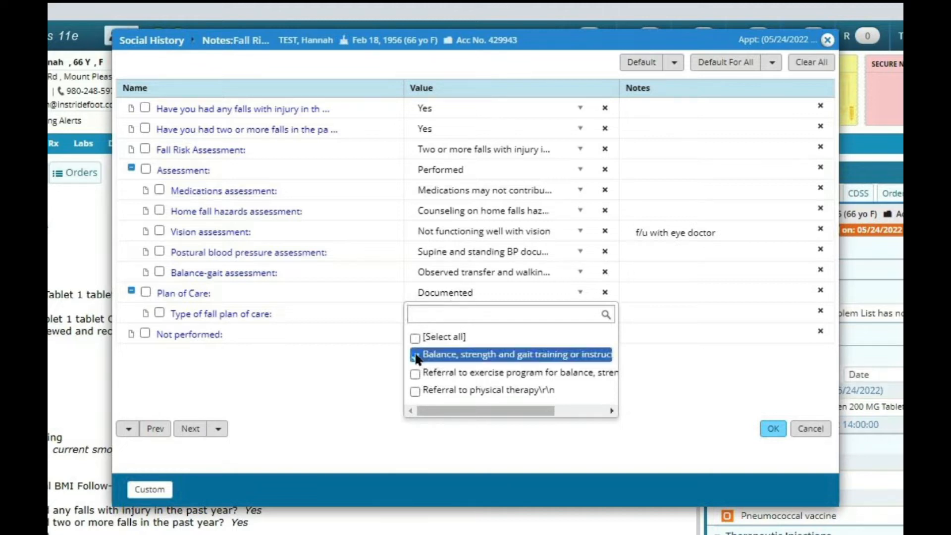
left_click(357, 372)
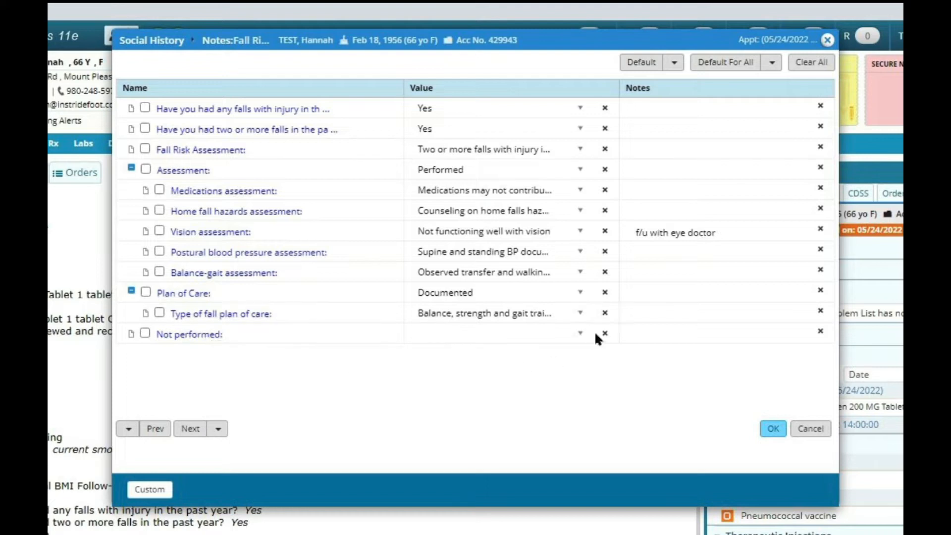
Set the fall risk screening's Not performed value to Medical Reason.
left_click(579, 333)
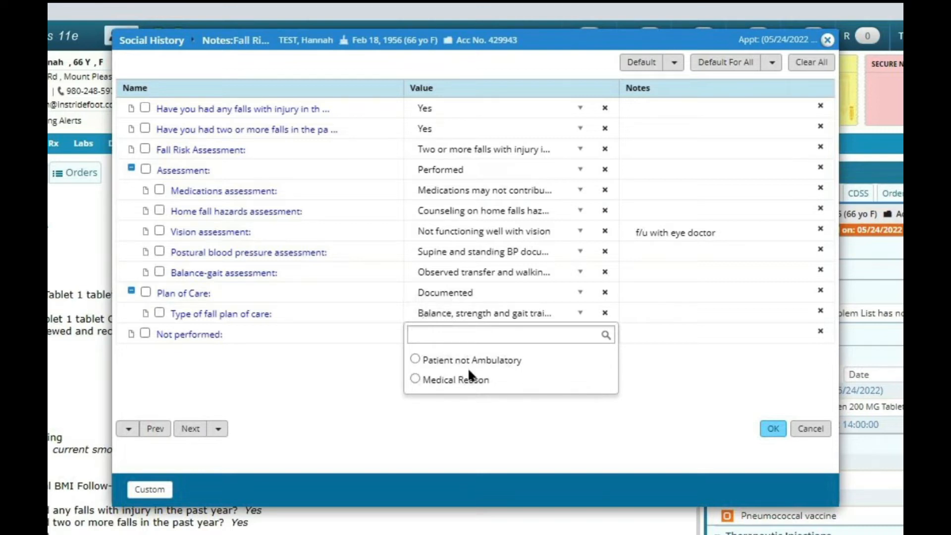
left_click(415, 378)
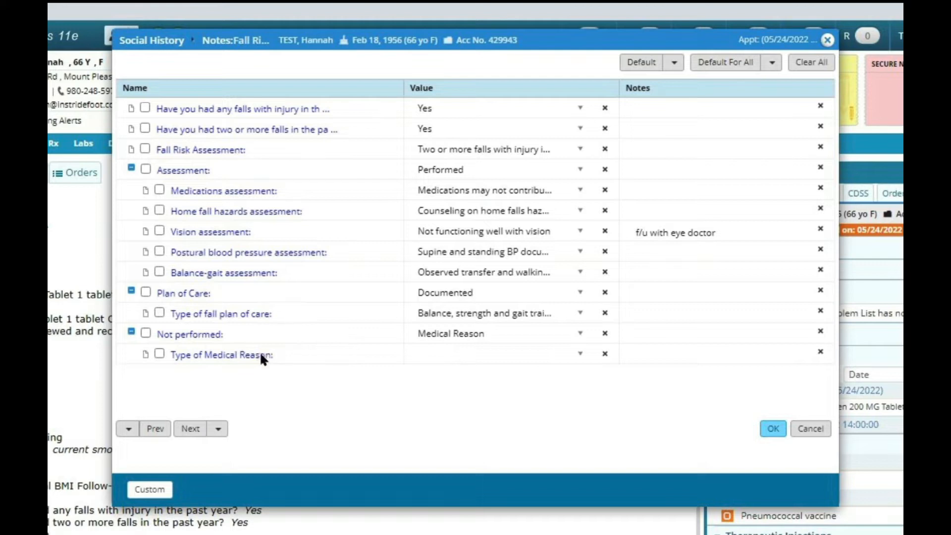
left_click(579, 352)
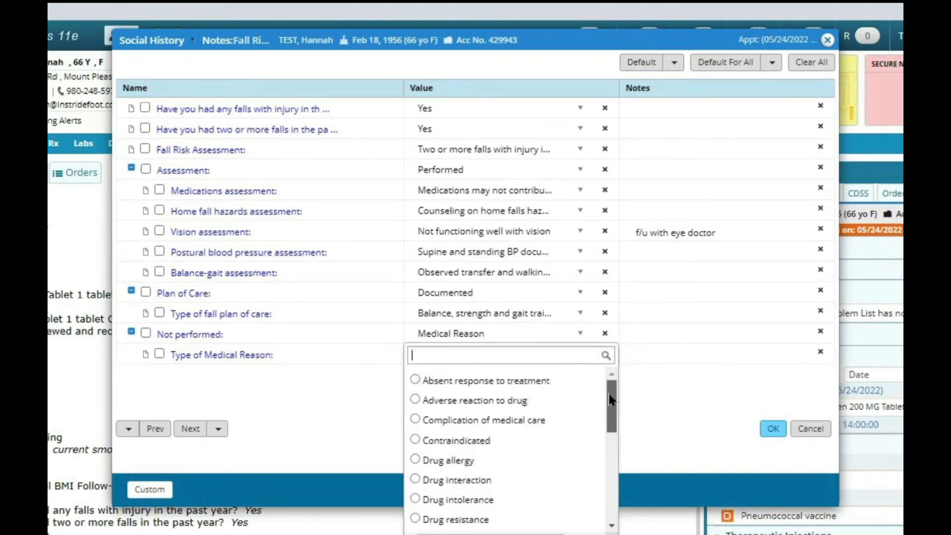
left_click_drag(607, 391, 611, 495)
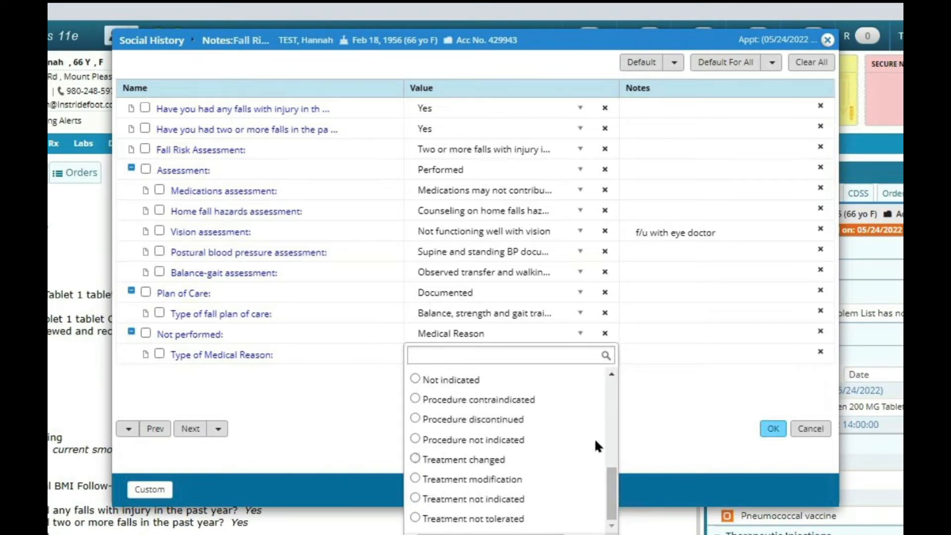
left_click(660, 418)
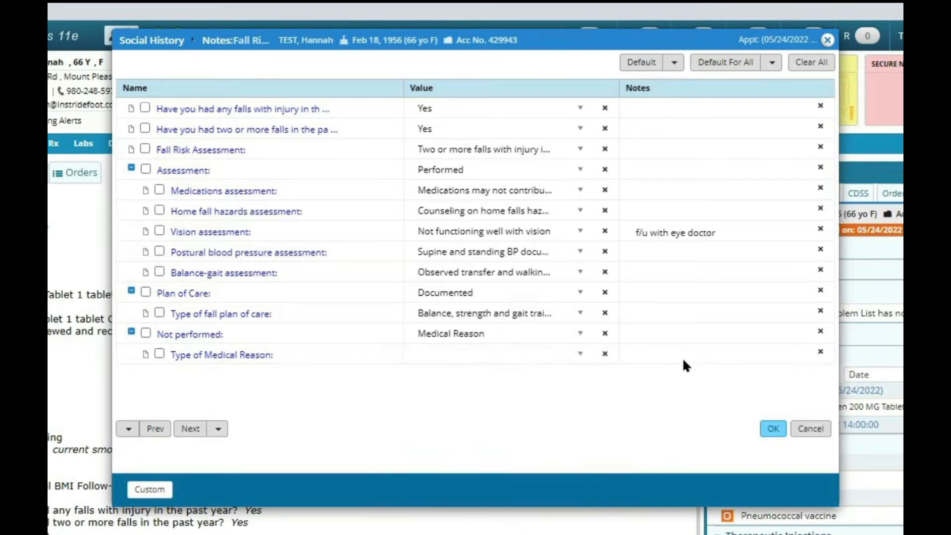
Add the note "dementia" to the type of medical reason and save the fall risk screening.
left_click(685, 353)
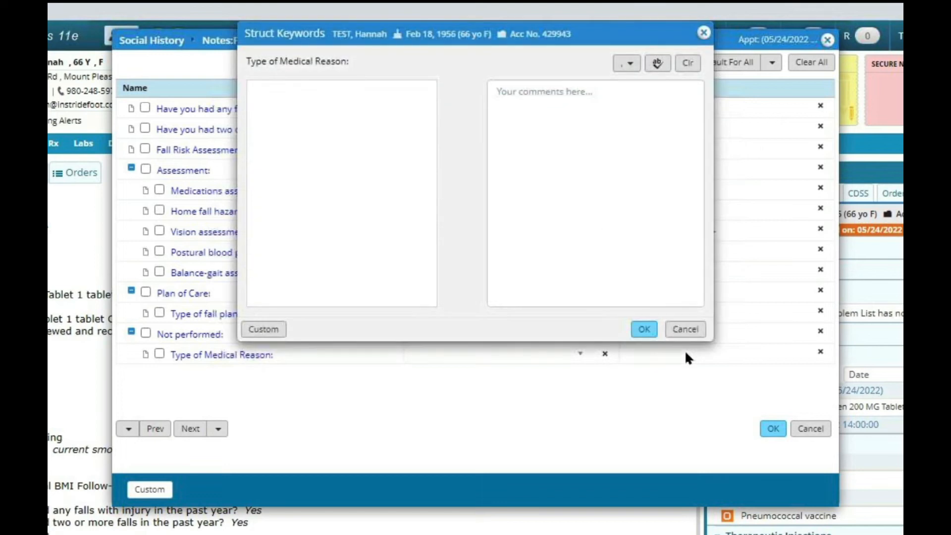
type("dentia")
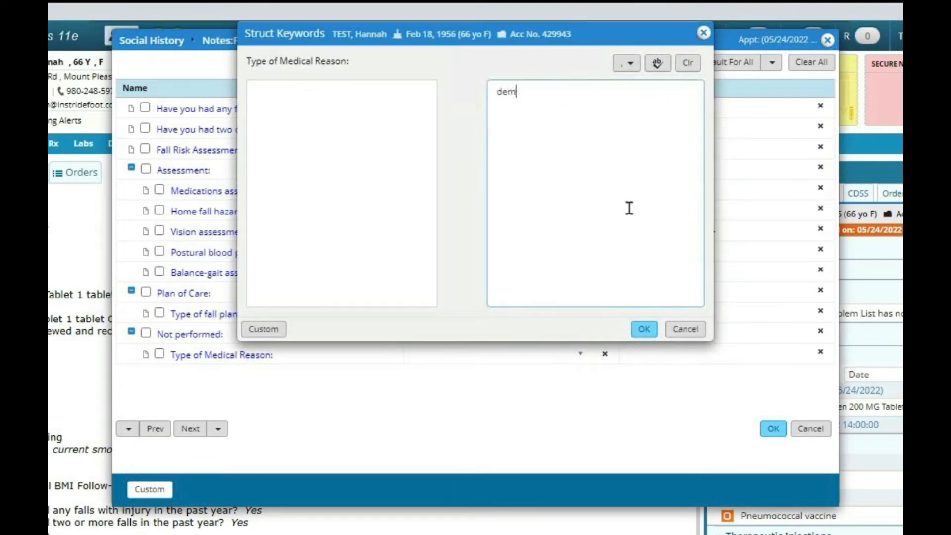
key("BackSpace")
key("BackSpace")
key("BackSpace")
key("BackSpace")
type("mentia")
left_click(645, 329)
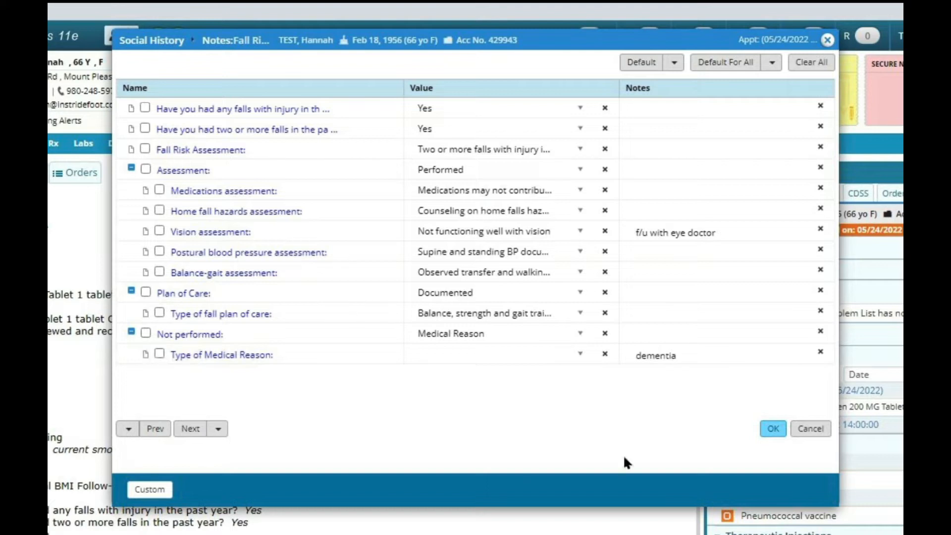
left_click(772, 429)
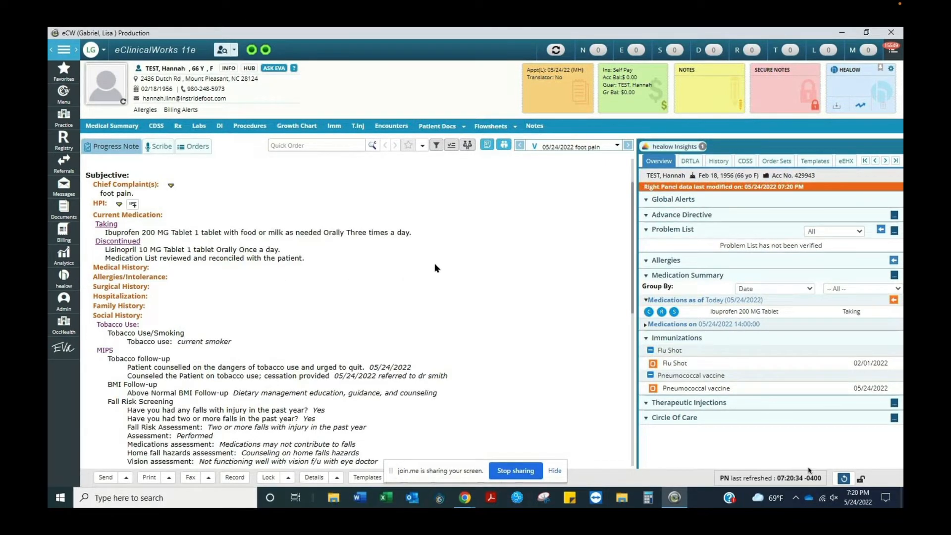
Review the social history and fall risk screening entries in the progress note.
scroll(434, 265, "down", 2)
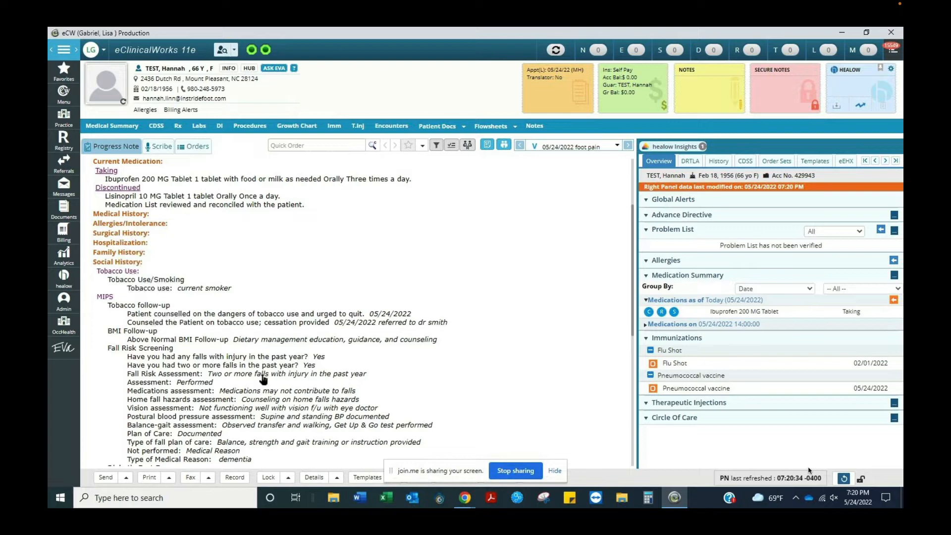
scroll(463, 337, "down", 2)
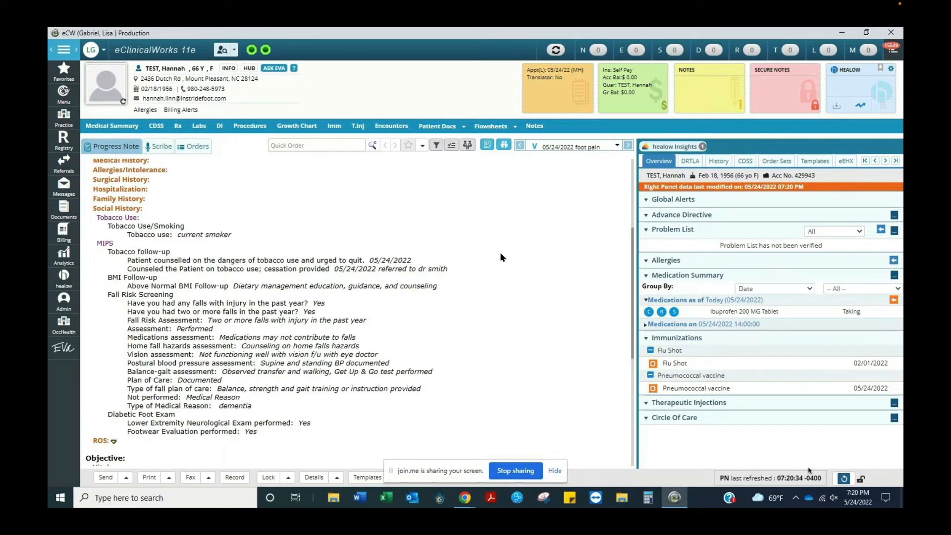
scroll(502, 256, "down", 2)
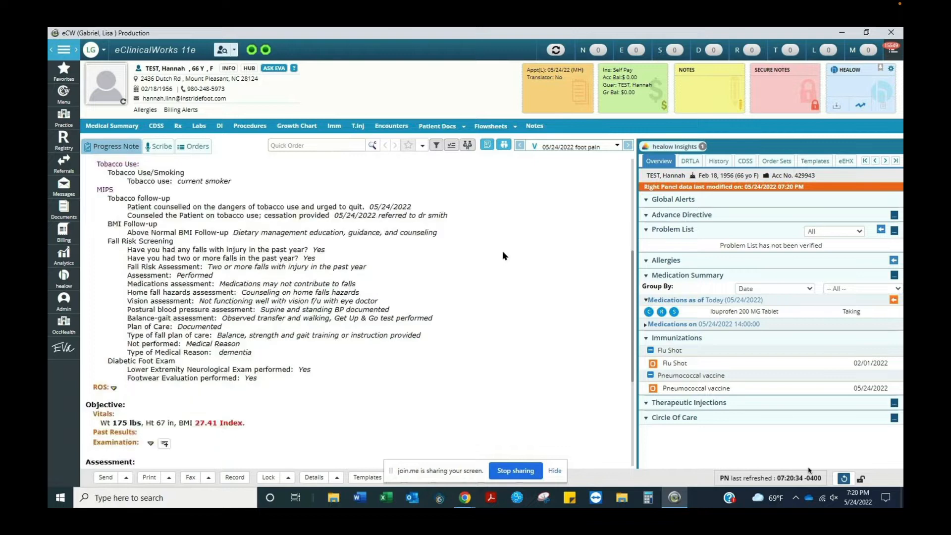
scroll(502, 255, "down", 2)
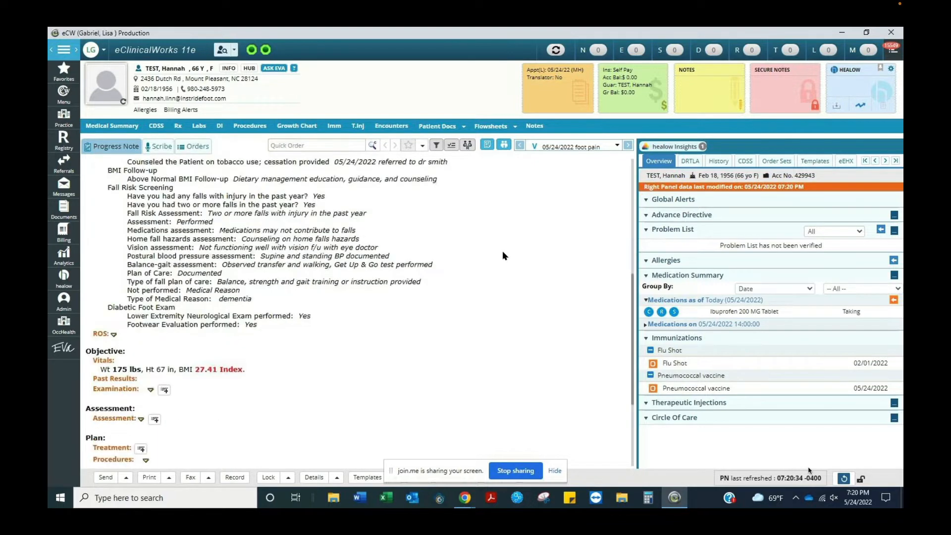
scroll(510, 271, "down", 2)
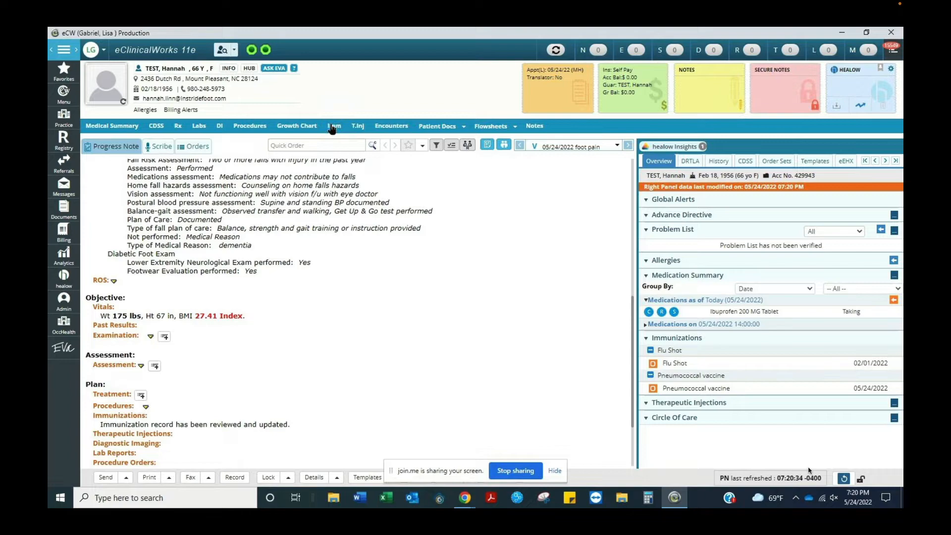
left_click(332, 128)
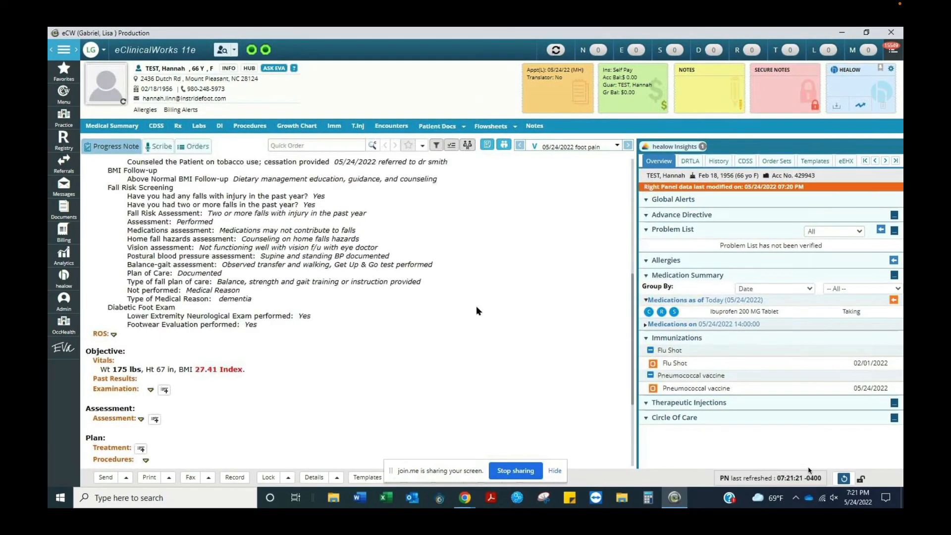
scroll(476, 306, "up", 2)
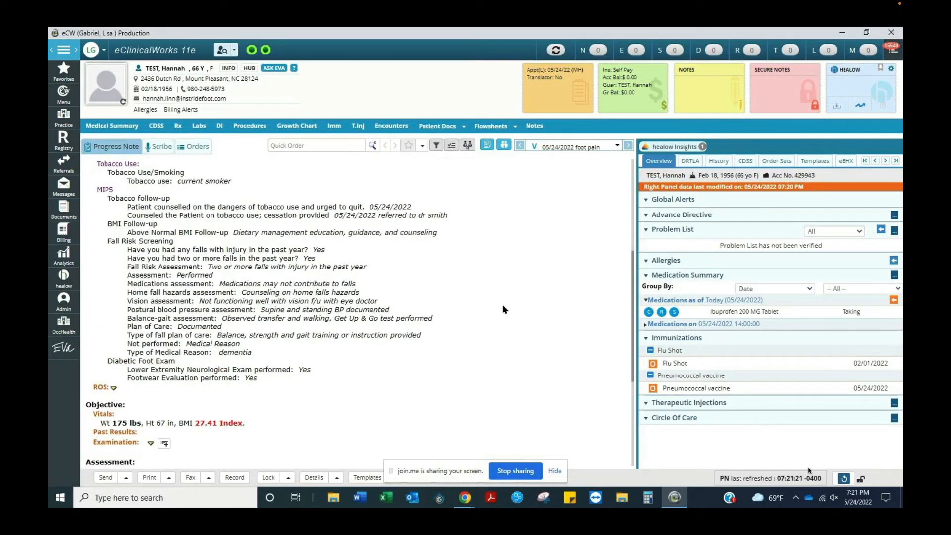
scroll(503, 302, "up", 2)
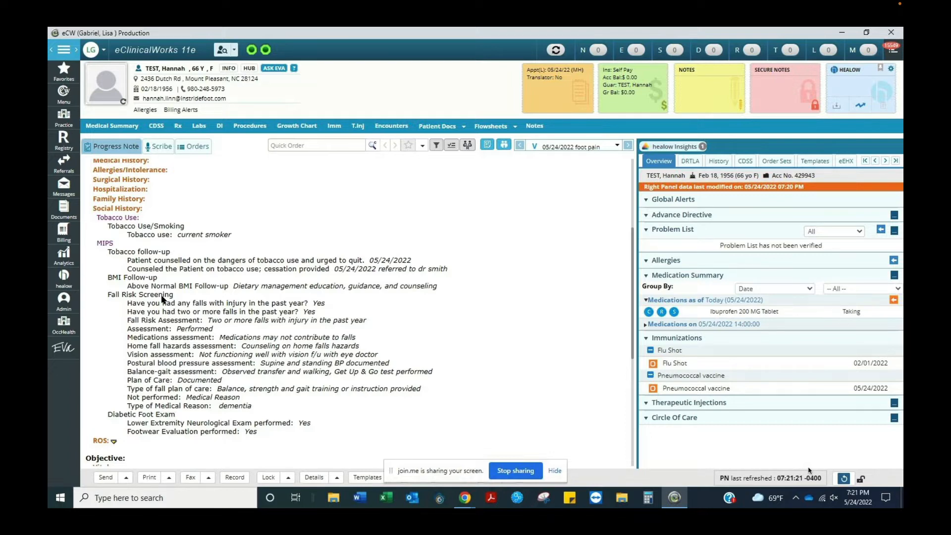
scroll(287, 246, "down", 2)
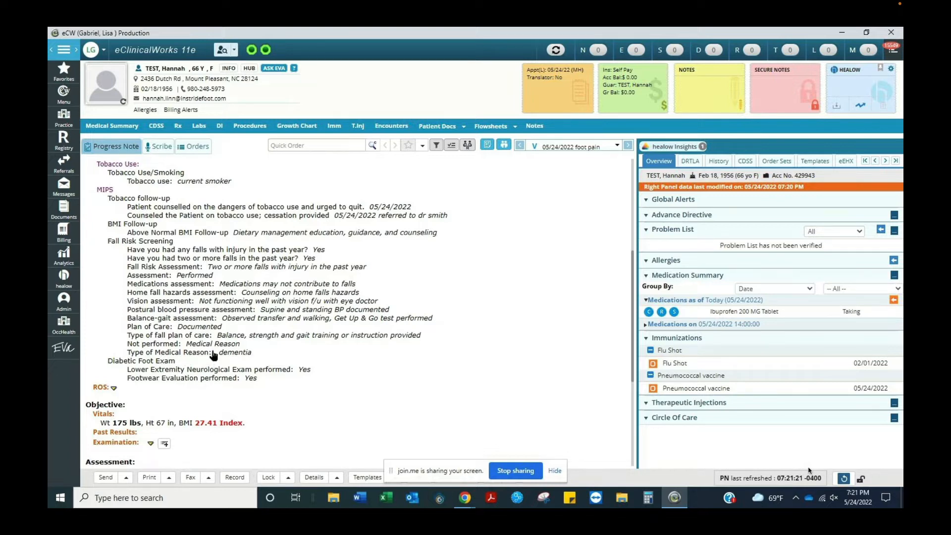
scroll(318, 338, "down", 4)
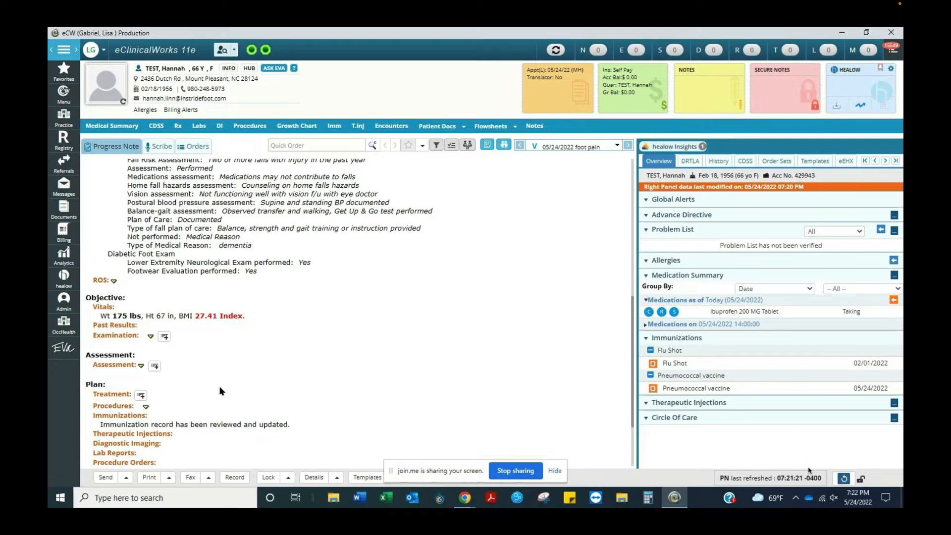
scroll(222, 391, "up", 2)
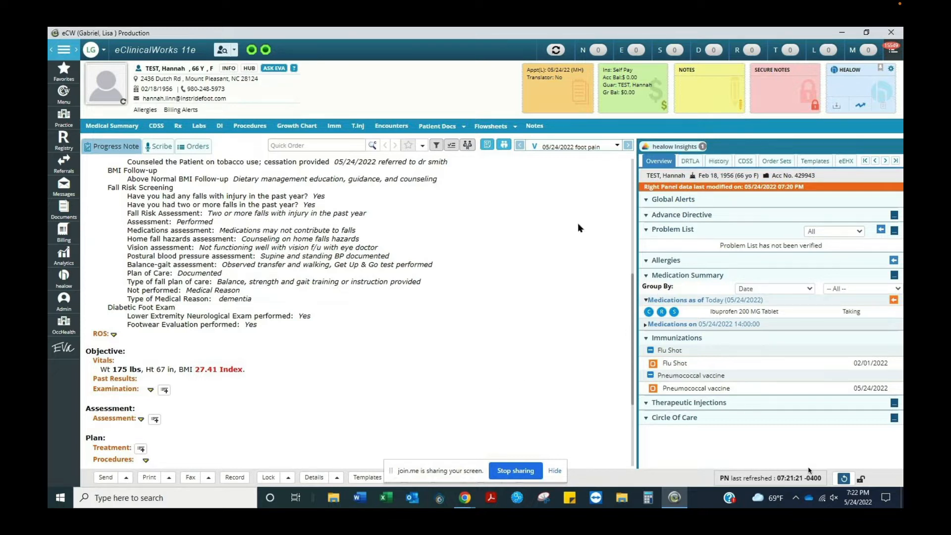
scroll(598, 265, "up", 3)
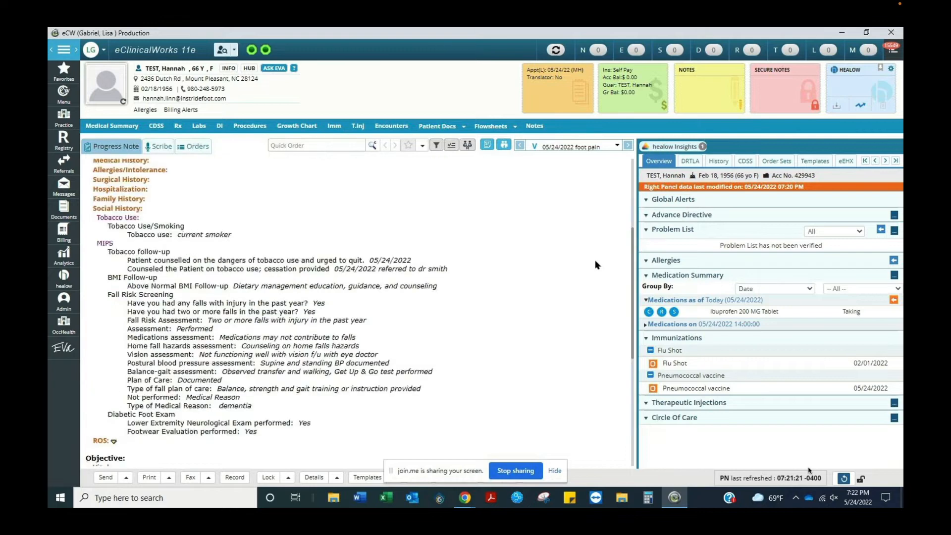
scroll(521, 253, "up", 5)
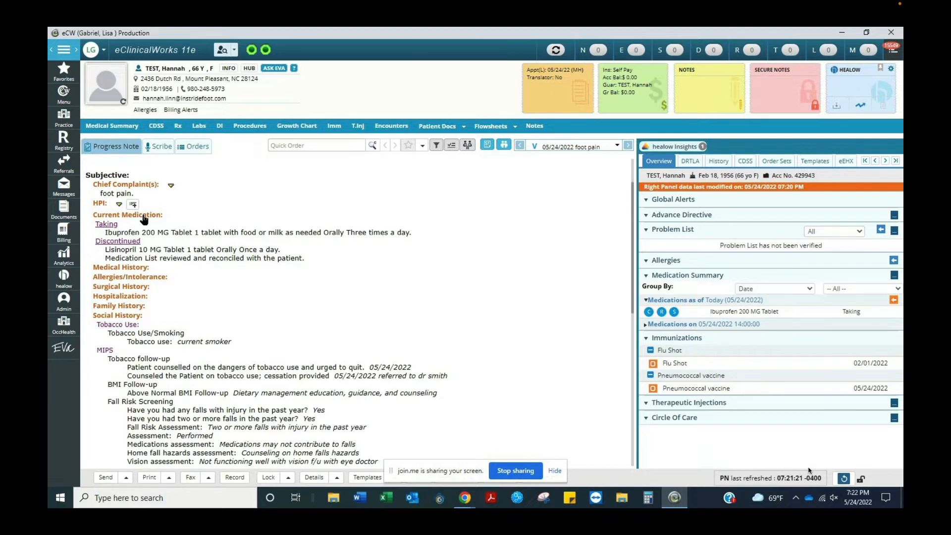
scroll(367, 188, "down", 4)
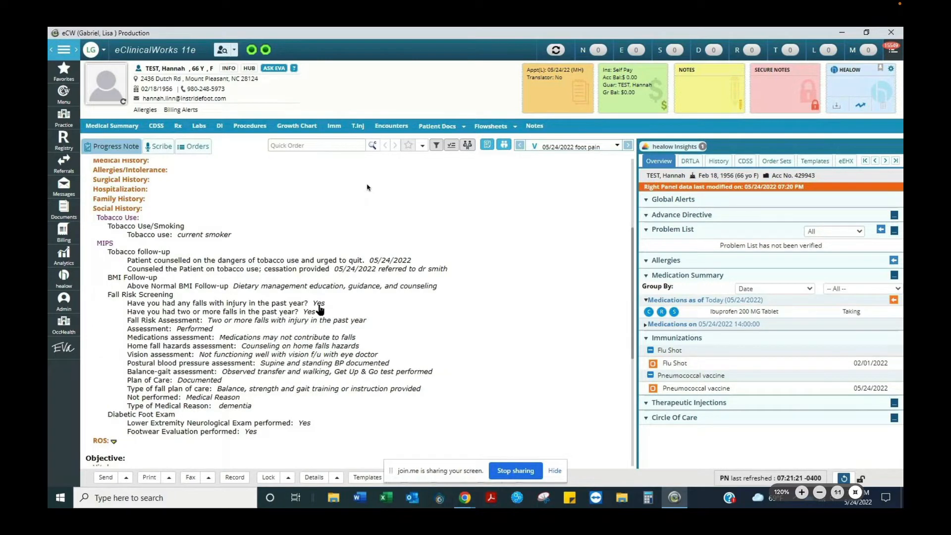
mouse_move(365, 2)
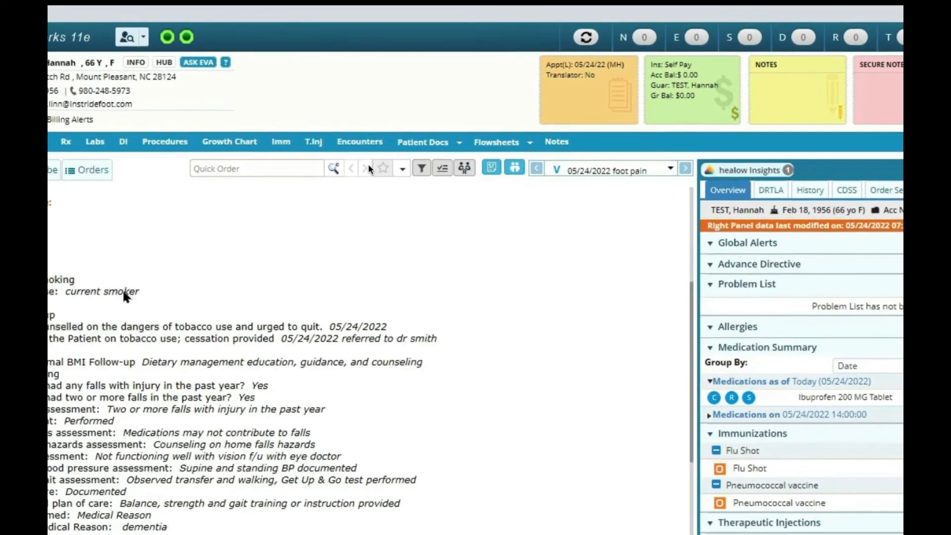
Review the MIPS fall risk screening and tobacco follow-up details in Social History, then close it without changes.
left_click(124, 294)
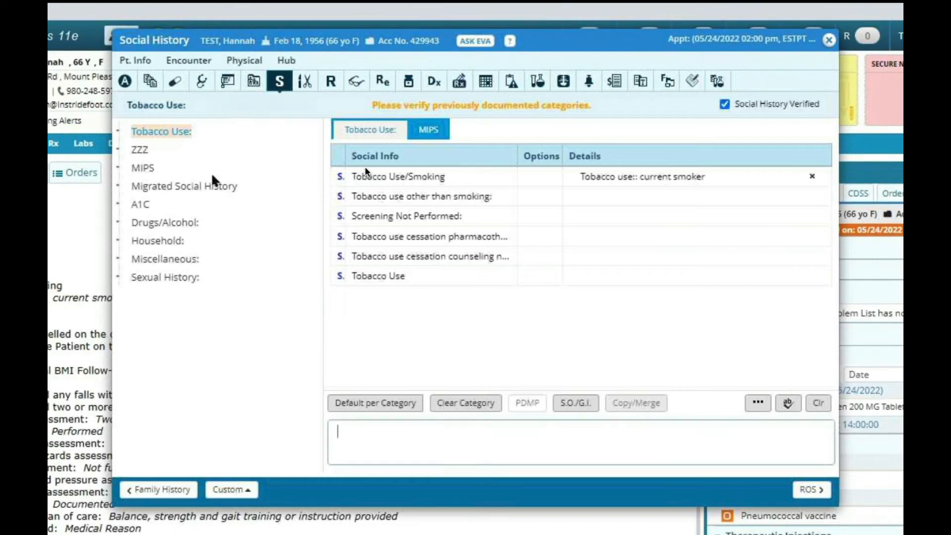
left_click(138, 169)
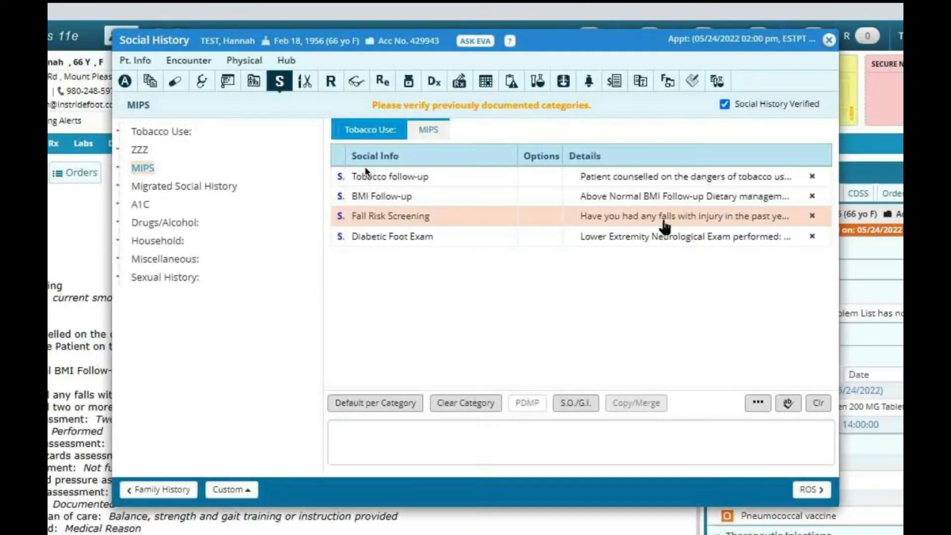
left_click(361, 216)
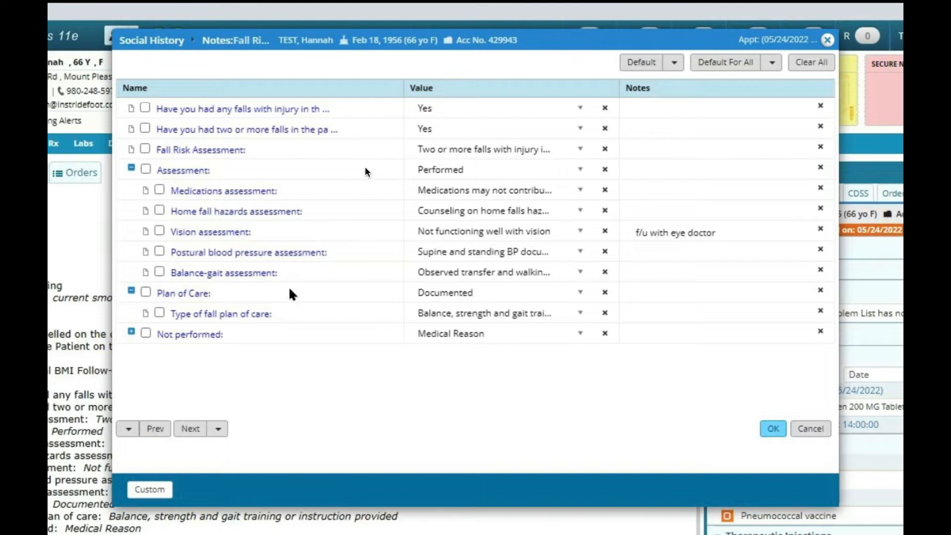
left_click(811, 430)
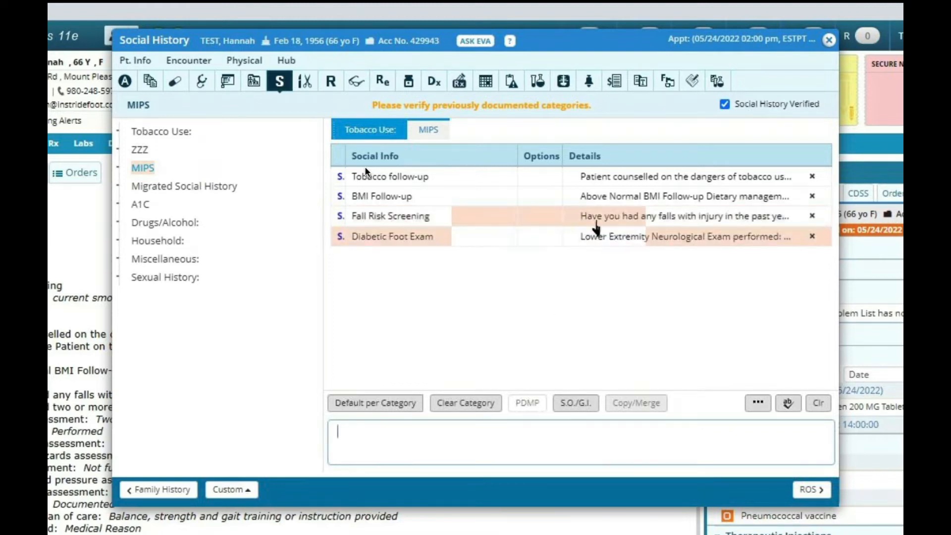
left_click(610, 216)
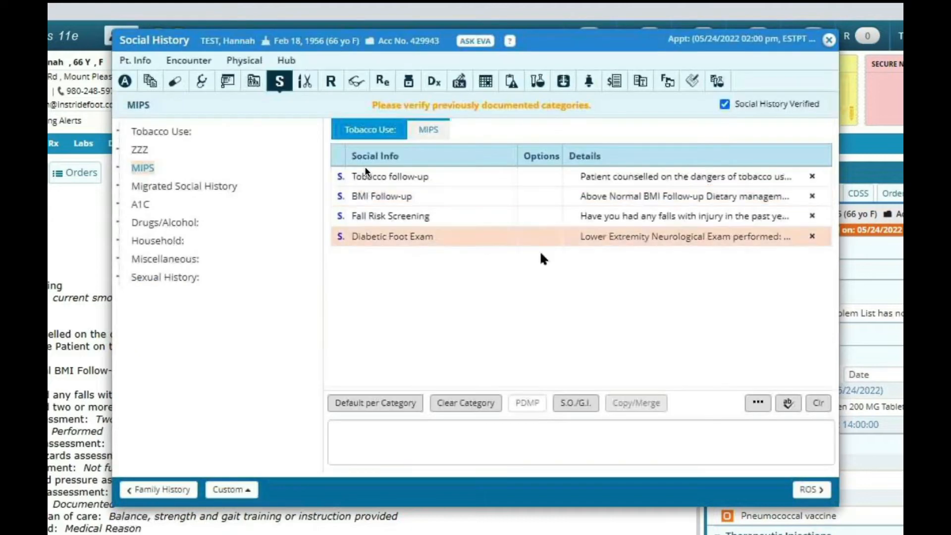
left_click(827, 40)
left_click(611, 182)
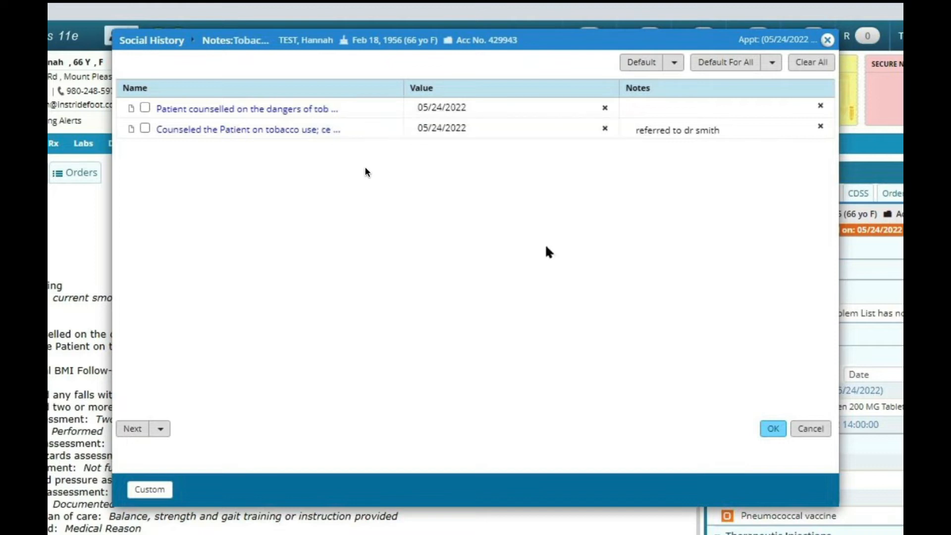
left_click(811, 429)
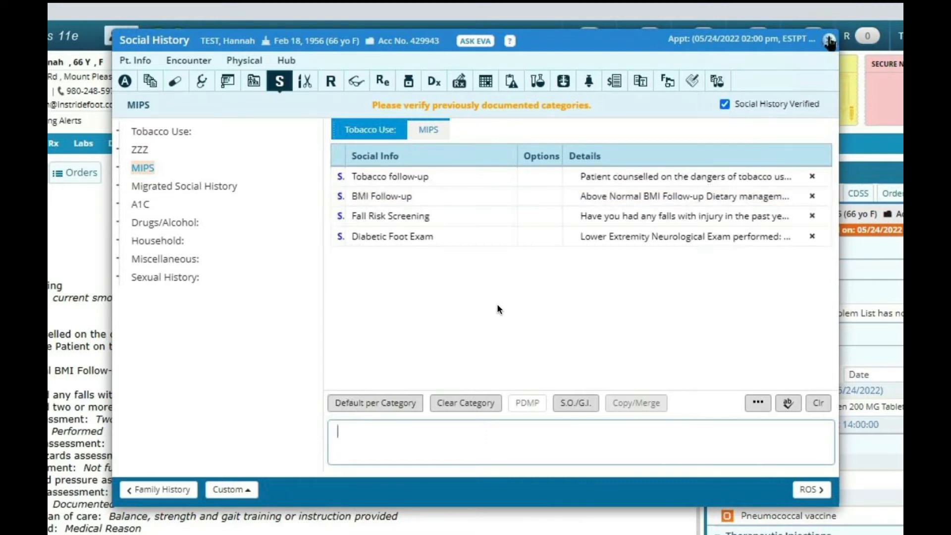
left_click(830, 41)
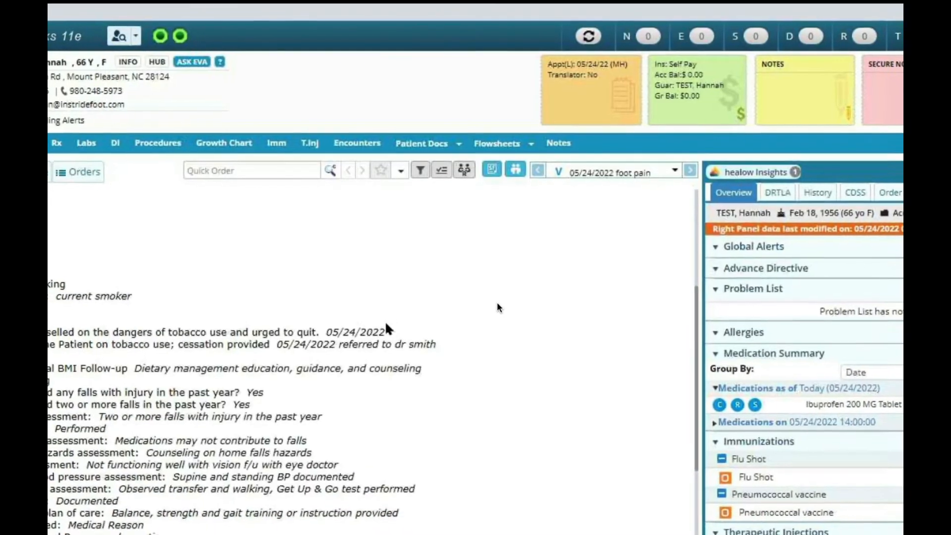
Open the encounter's immunization record from the progress note and close it without changes.
scroll(441, 292, "down", 4)
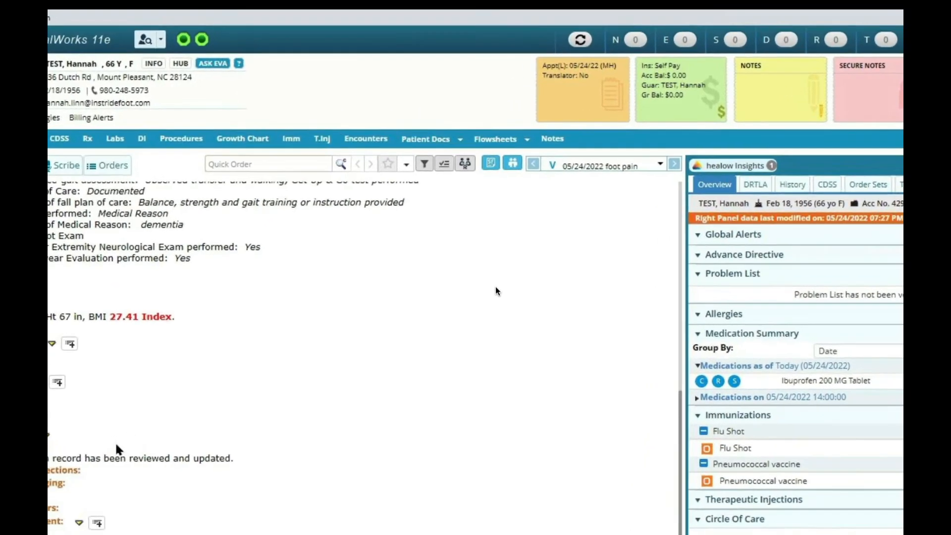
left_click(115, 444)
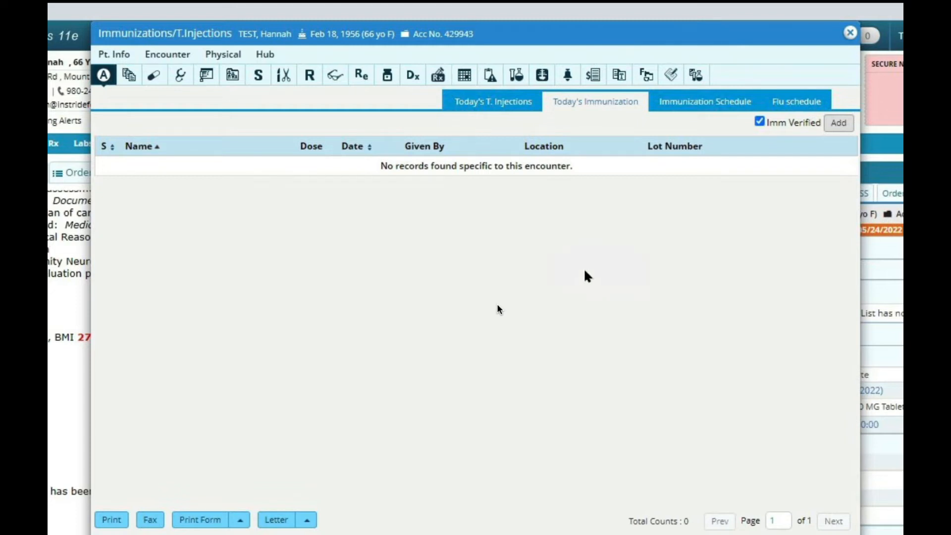
mouse_move(410, 4)
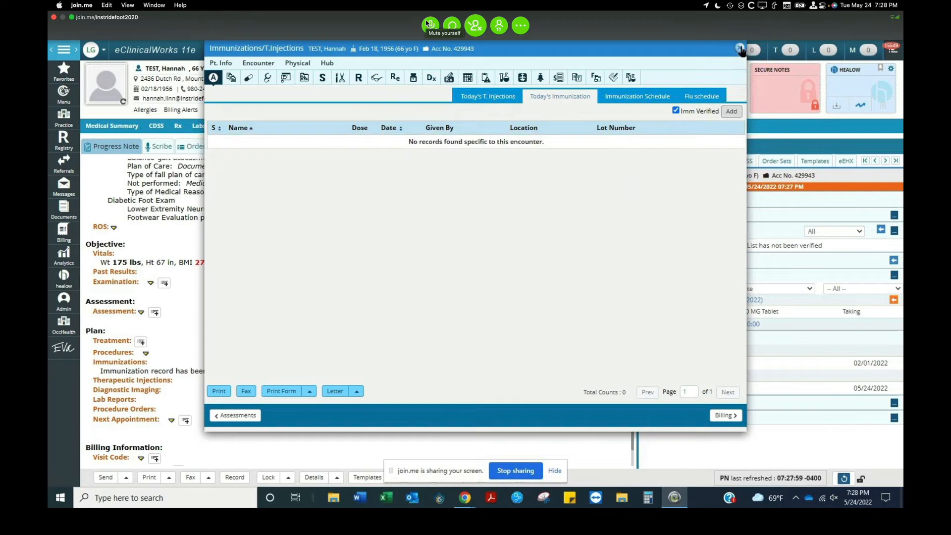
left_click(739, 48)
Open the office visits list and the second patient's toe pain encounter, carrying forward the current medications.
mouse_move(661, 58)
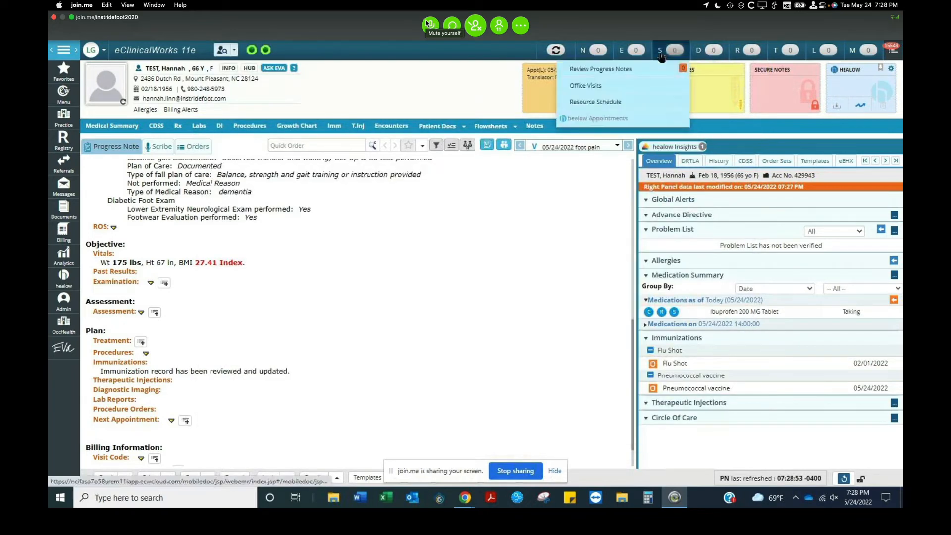
left_click(429, 24)
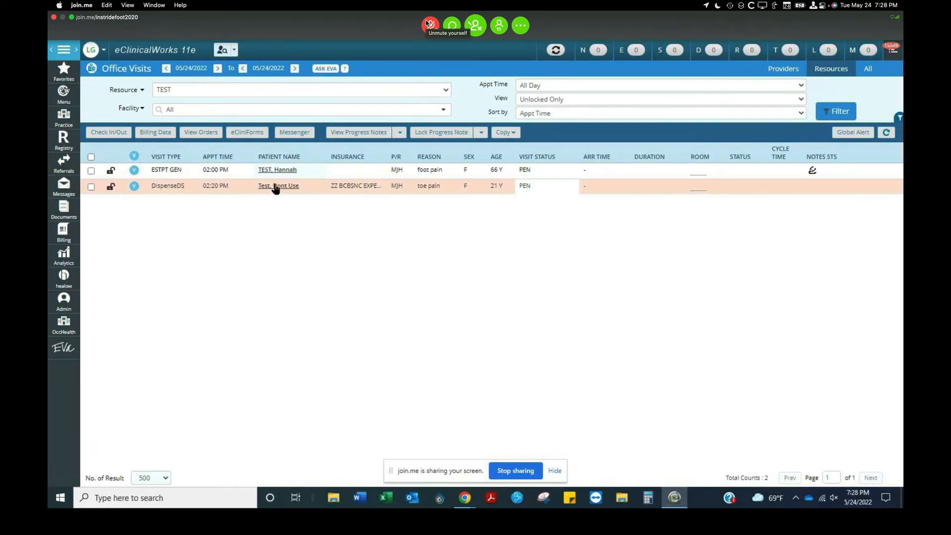
double_click(276, 189)
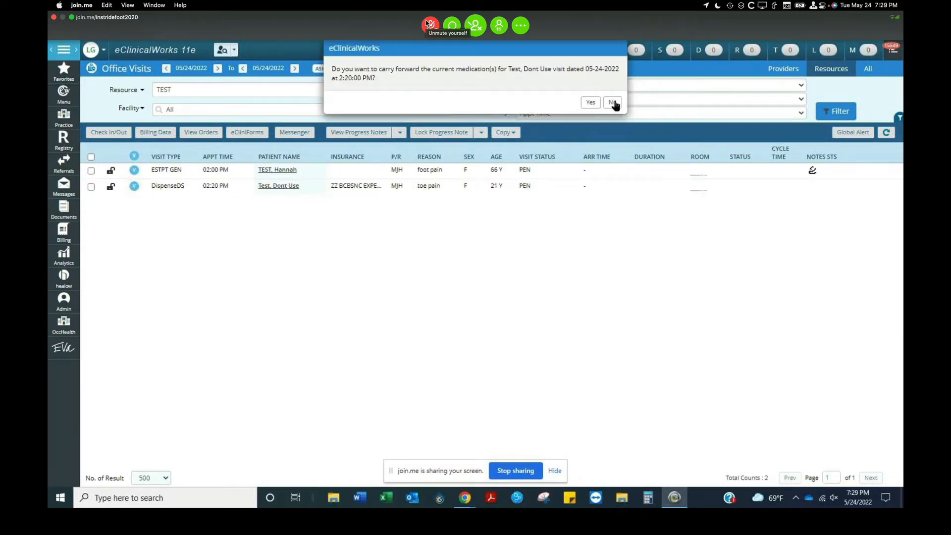
left_click(591, 103)
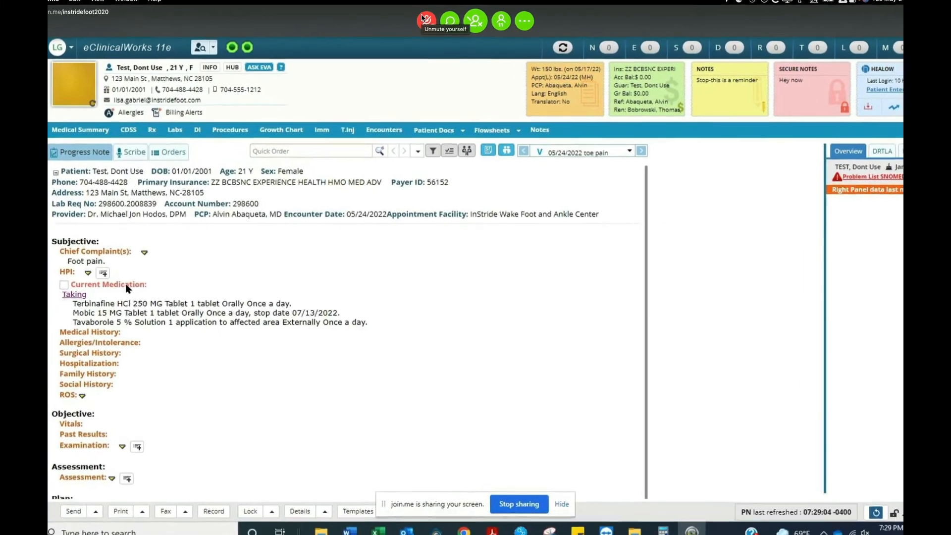
Mark the current medications as verified in Medication Reconciliation and close it.
left_click(127, 286)
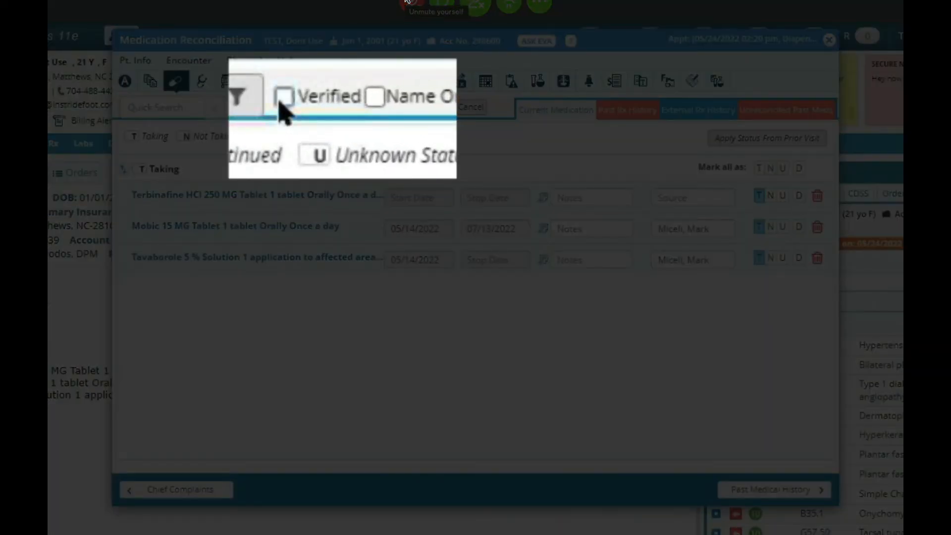
left_click(314, 106)
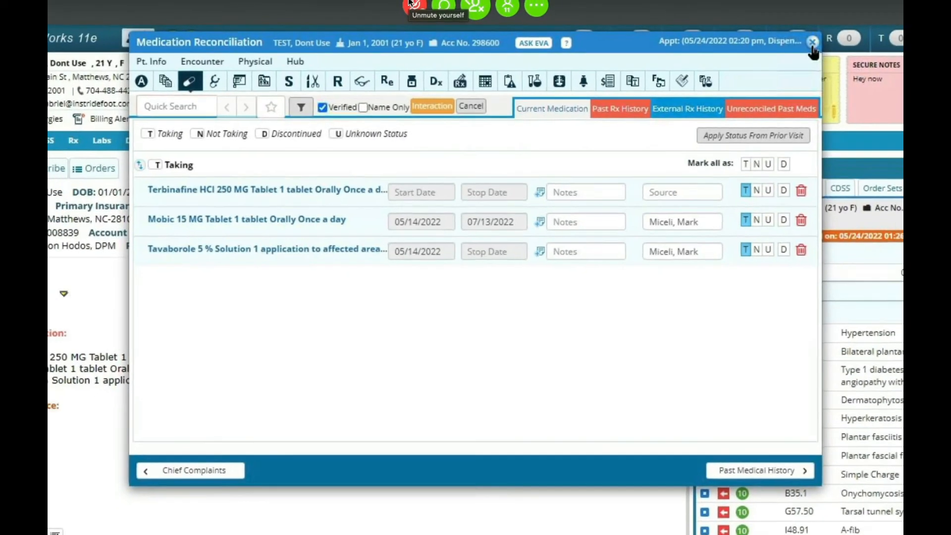
left_click(812, 43)
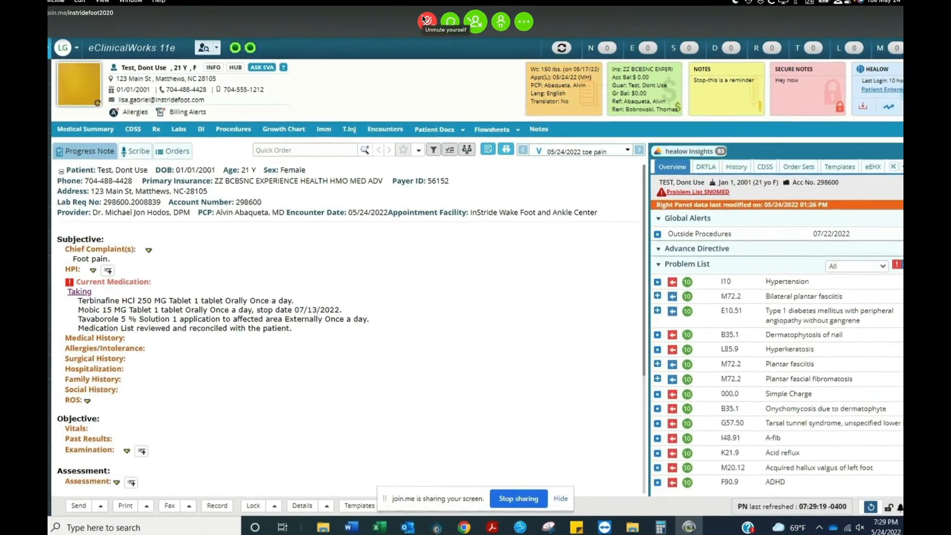
Open the tobacco use/smoking form from Social History and save it.
left_click(121, 370)
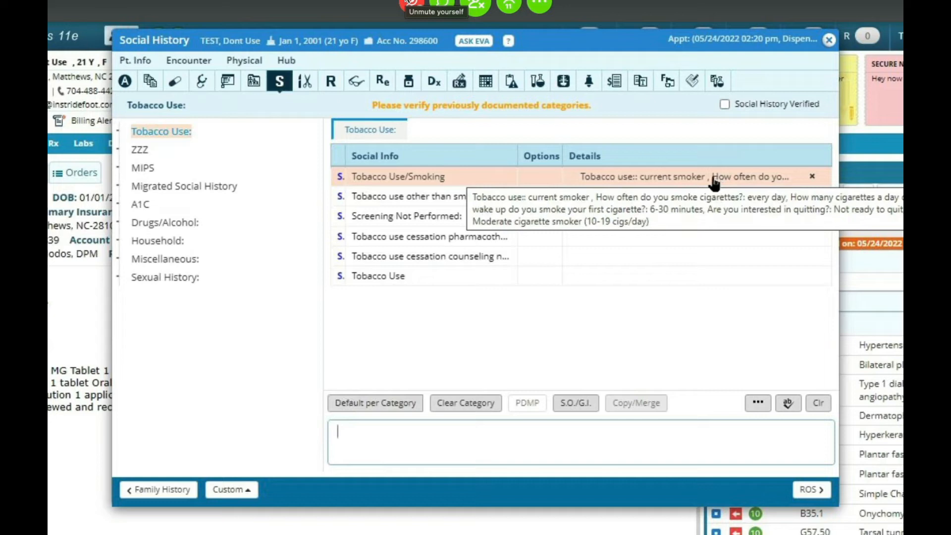
left_click(661, 179)
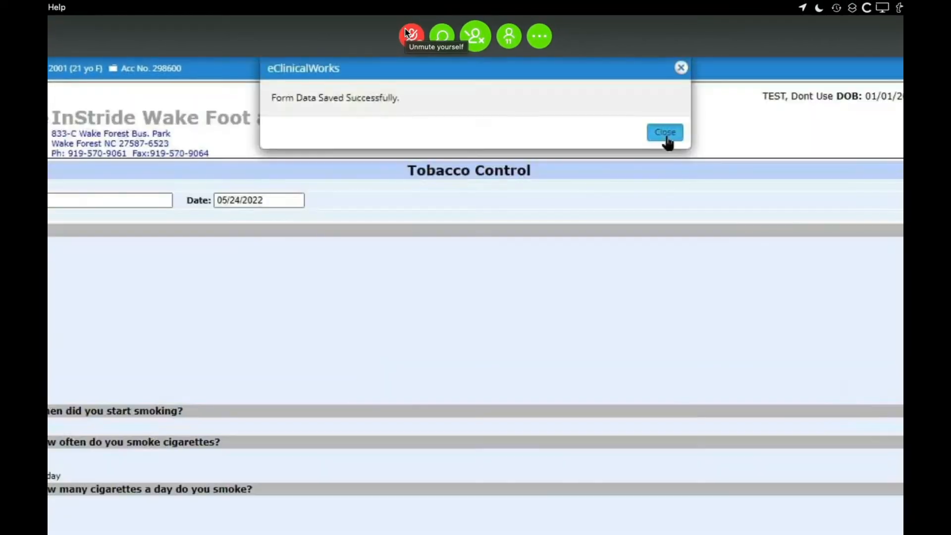
left_click(664, 132)
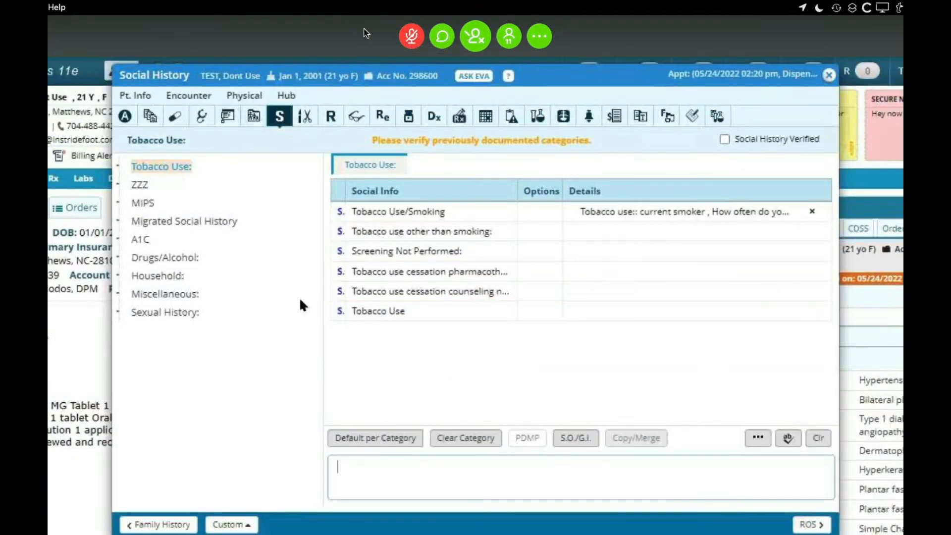
Review the MIPS BMI follow-up, fall risk screening and diabetic foot exam entries, then mark the social history as verified.
left_click(140, 199)
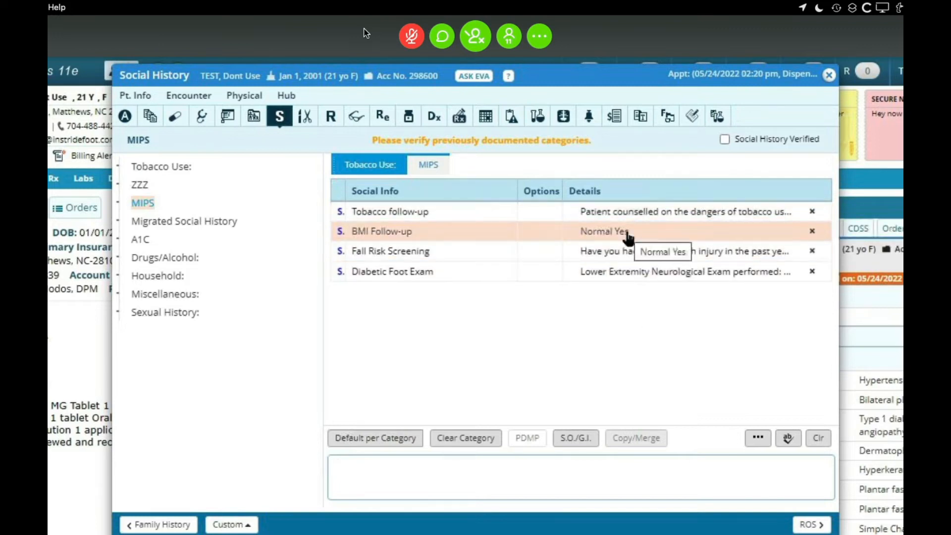
left_click(628, 234)
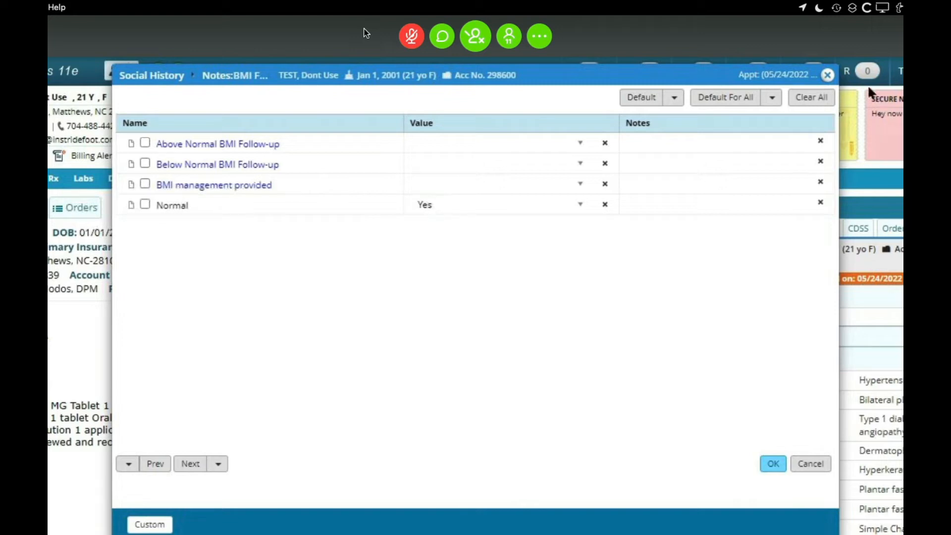
left_click(828, 77)
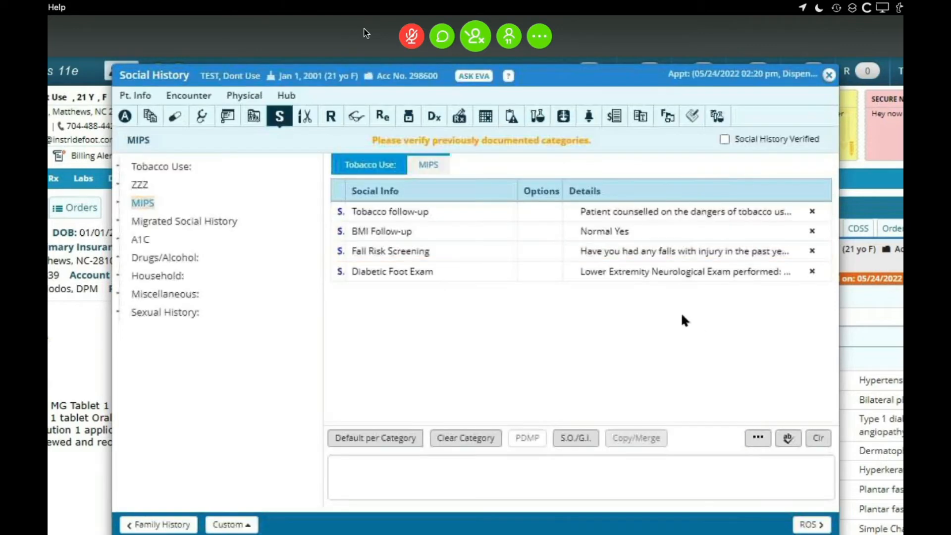
left_click(690, 251)
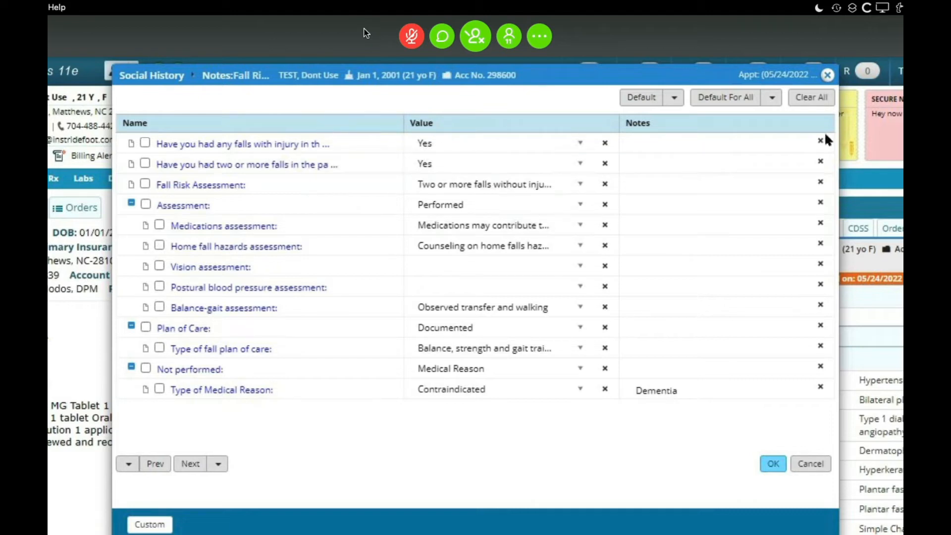
left_click(830, 75)
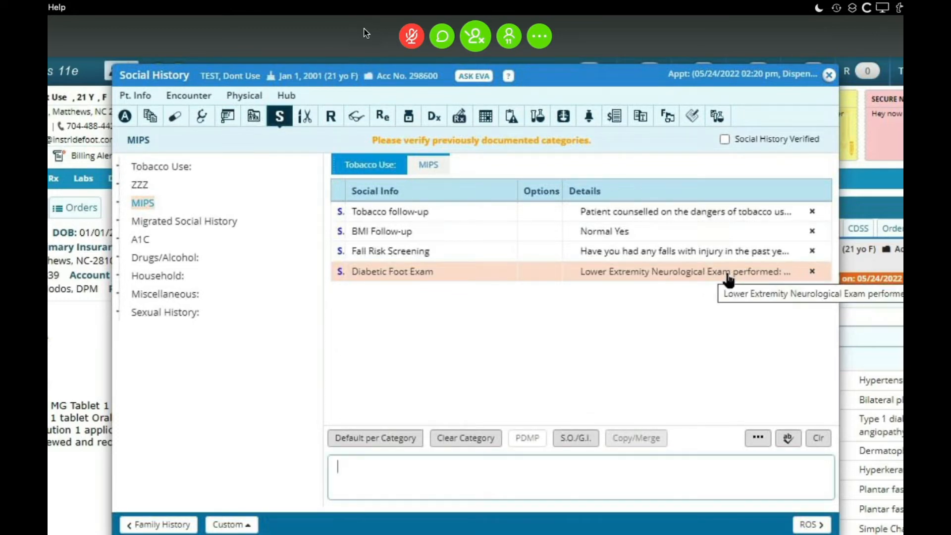
left_click(726, 273)
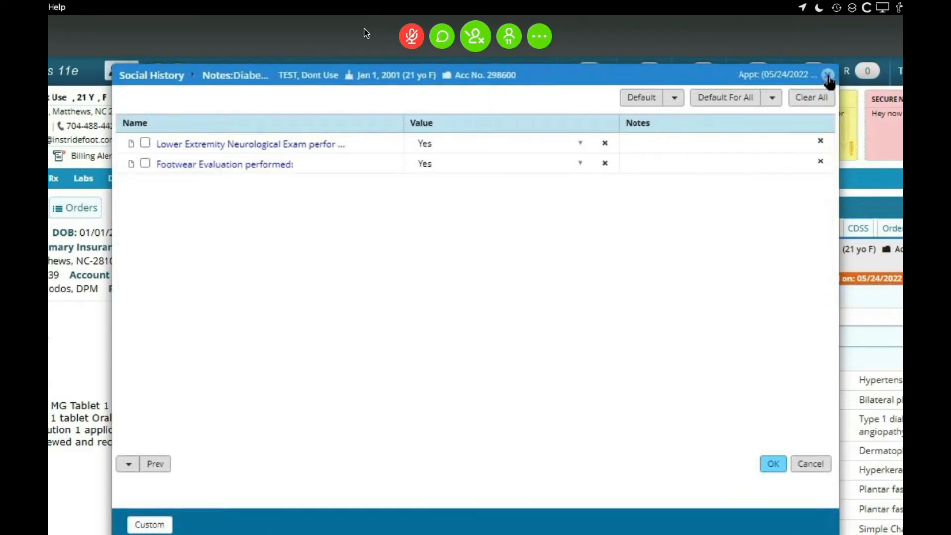
left_click(773, 463)
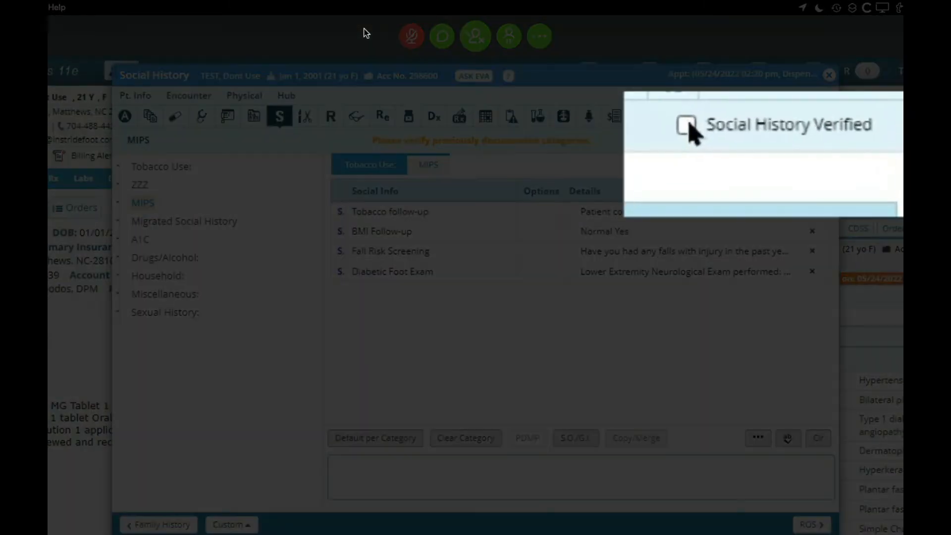
left_click(723, 139)
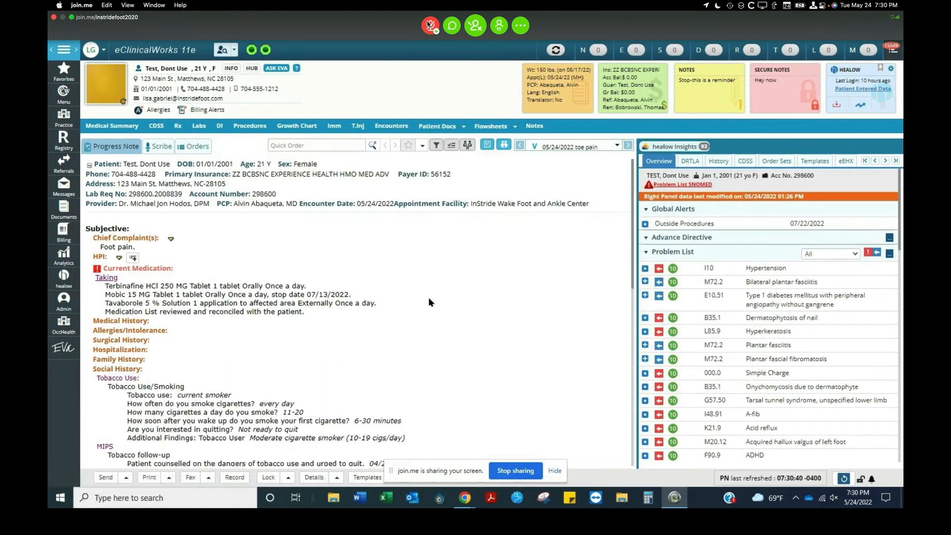
Open the patient's future-dated 05/25/2022 encounter.
scroll(429, 298, "down", 2)
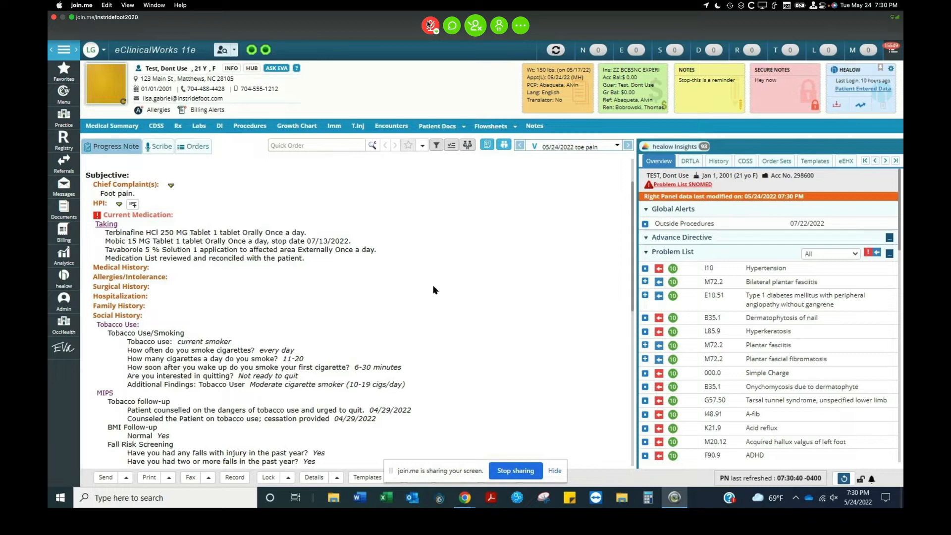
scroll(433, 289, "down", 2)
scroll(433, 290, "down", 2)
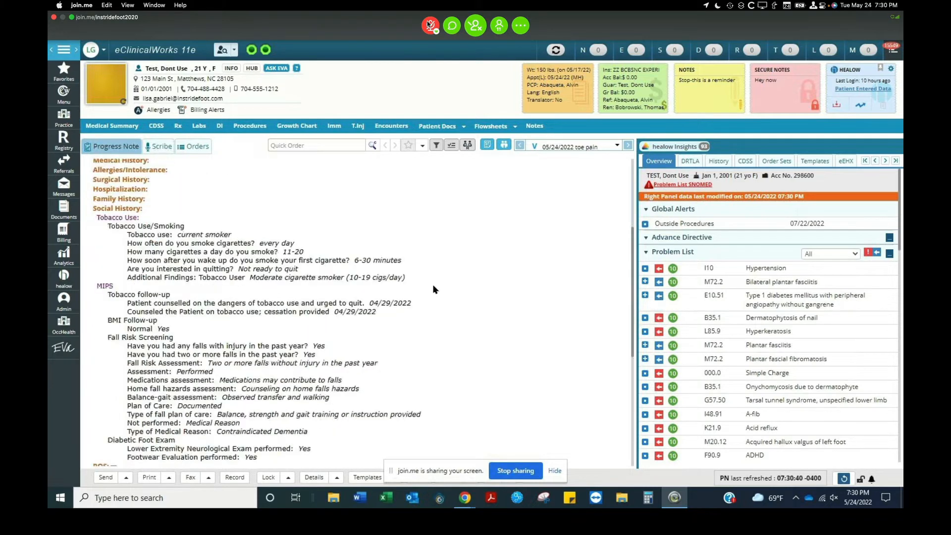
scroll(433, 289, "down", 2)
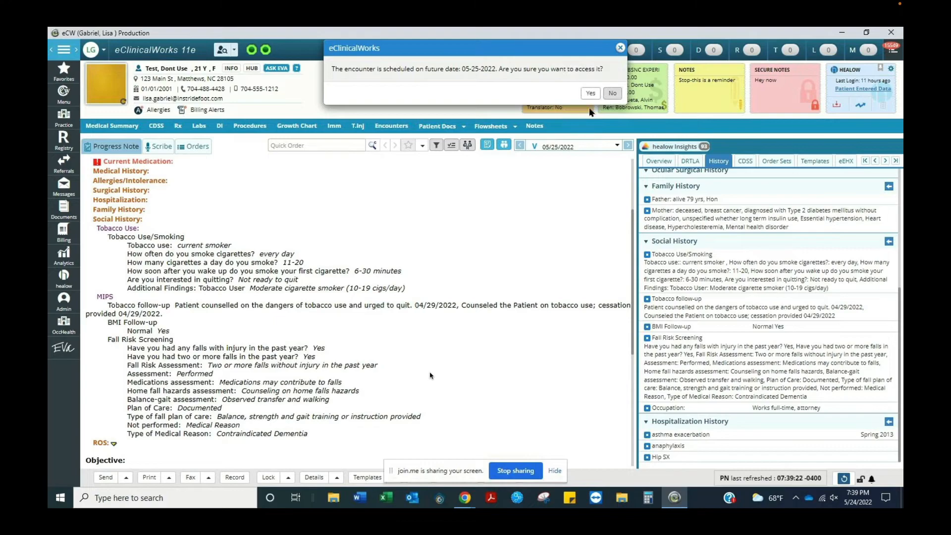
left_click(590, 93)
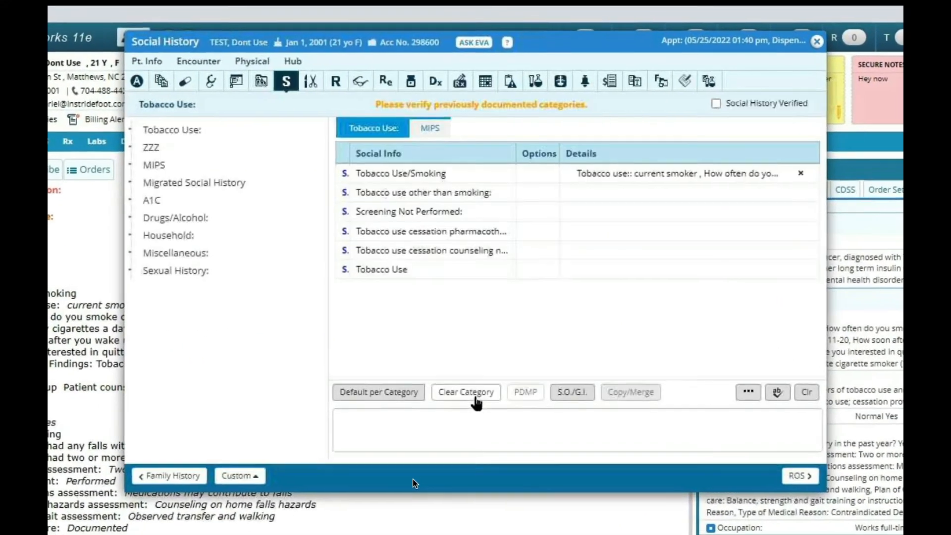
In the MIPS social history, set the diabetic foot exam's lower extremity neurological exam performed to Yes.
left_click(162, 173)
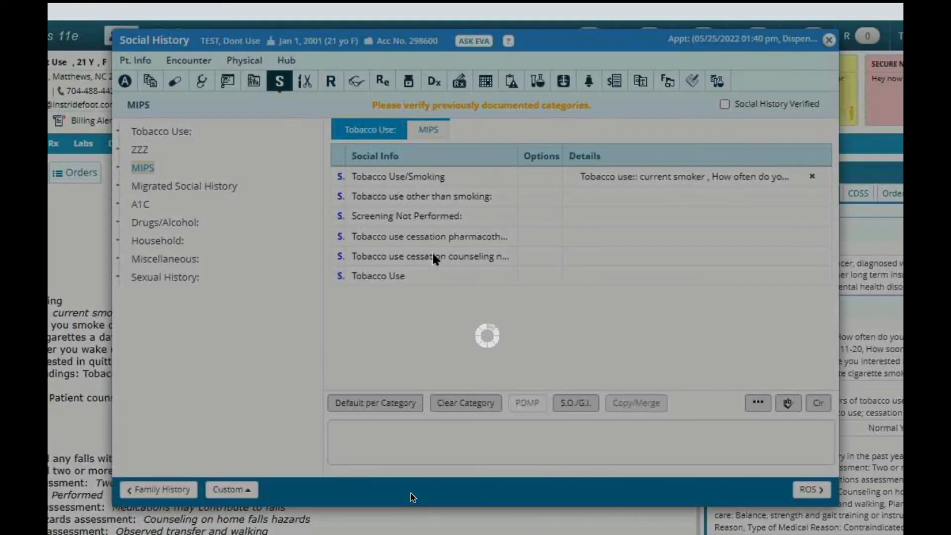
left_click(613, 254)
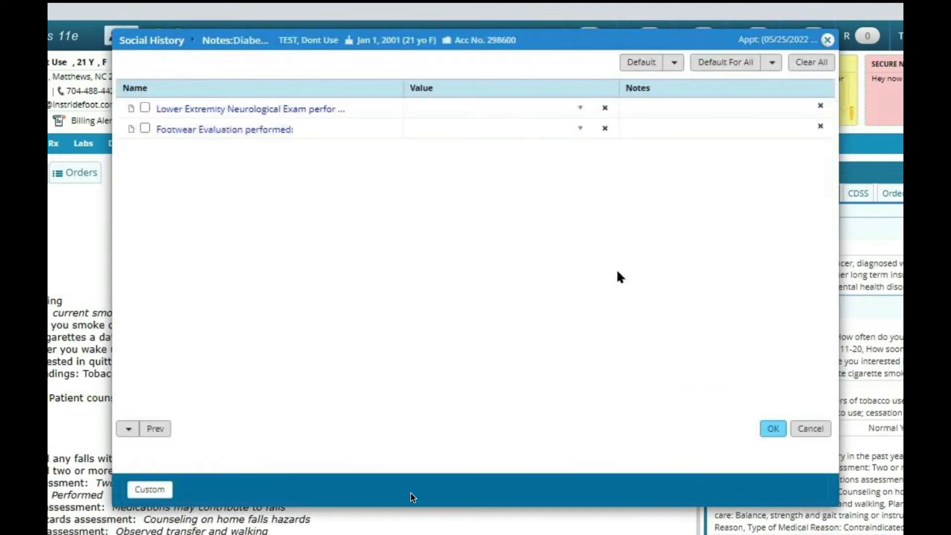
left_click(576, 106)
left_click(415, 135)
Add the note "5/24/22 OV" to the neurological exam, save the diabetic foot exam and close Social History.
left_click(707, 111)
left_click(638, 111)
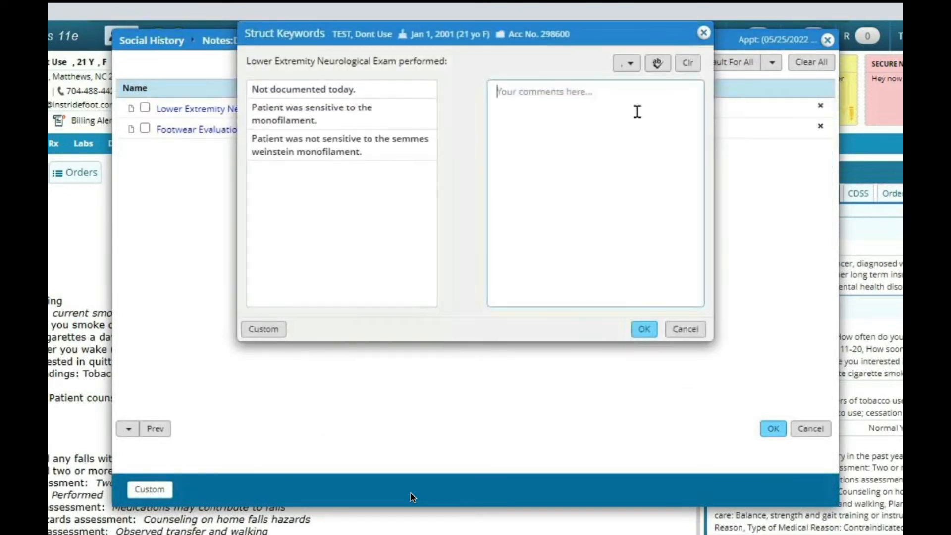
type("5/24/22 OV")
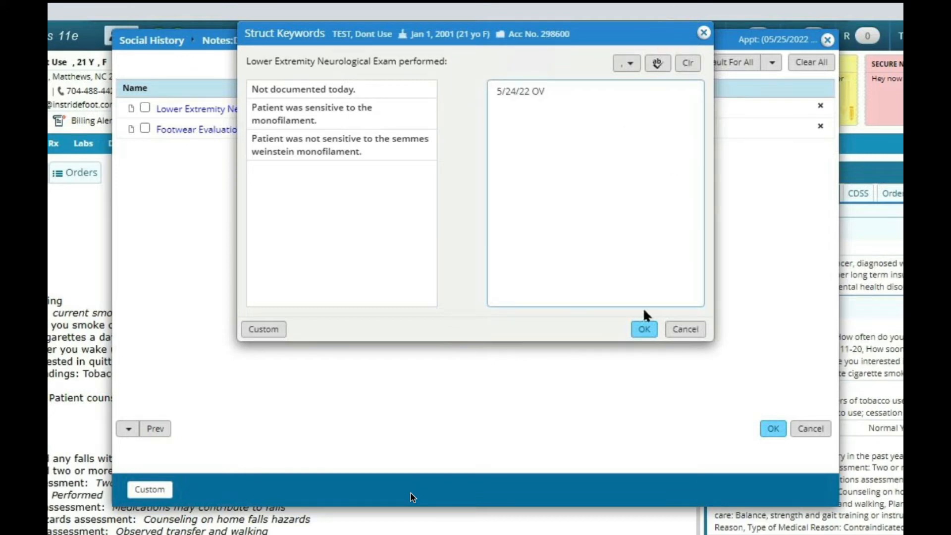
left_click(642, 328)
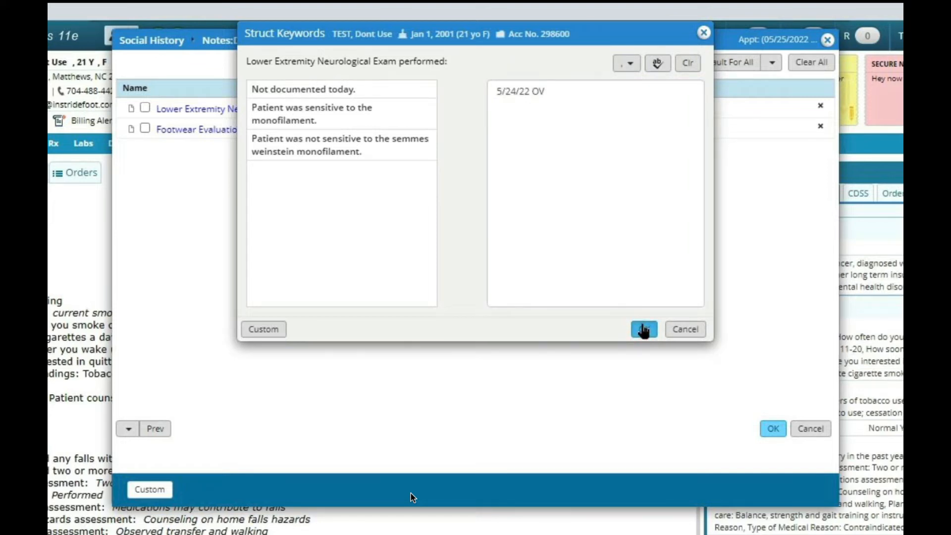
left_click(773, 429)
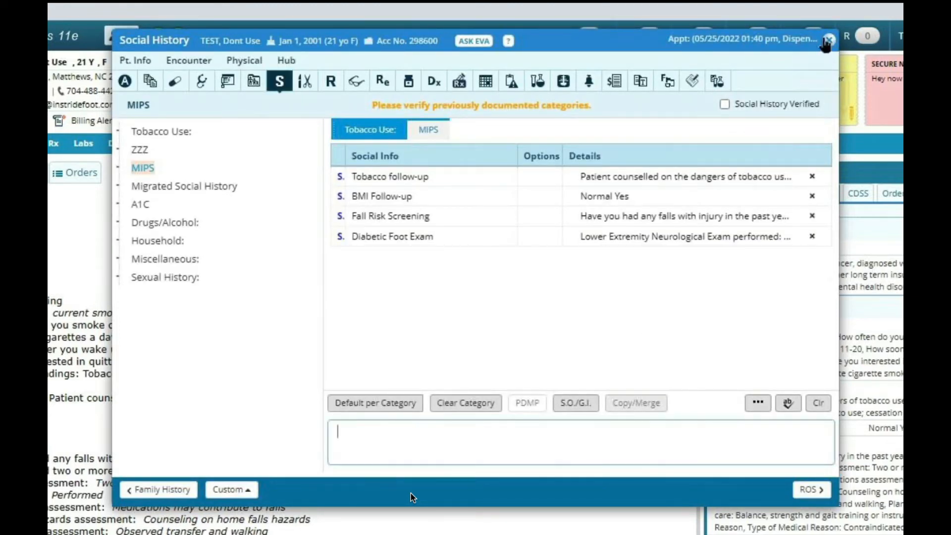
left_click(828, 40)
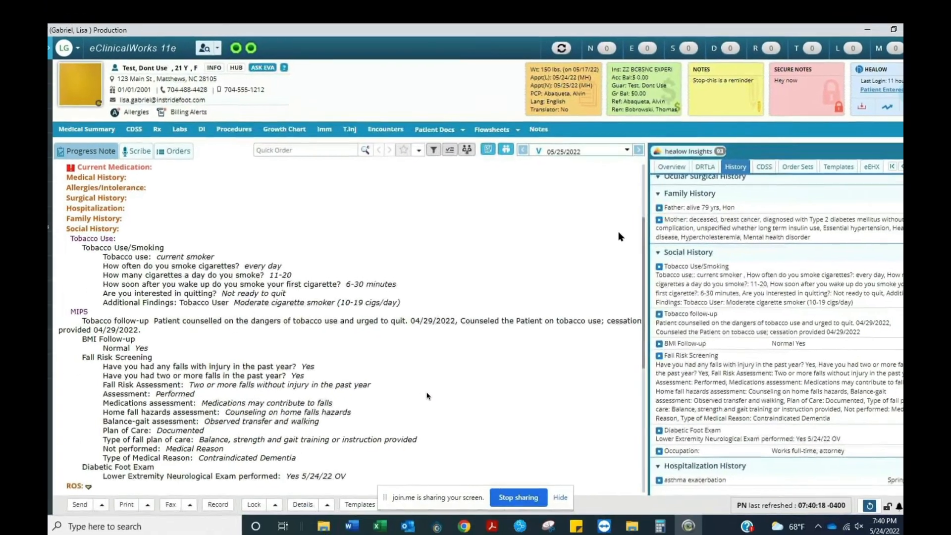
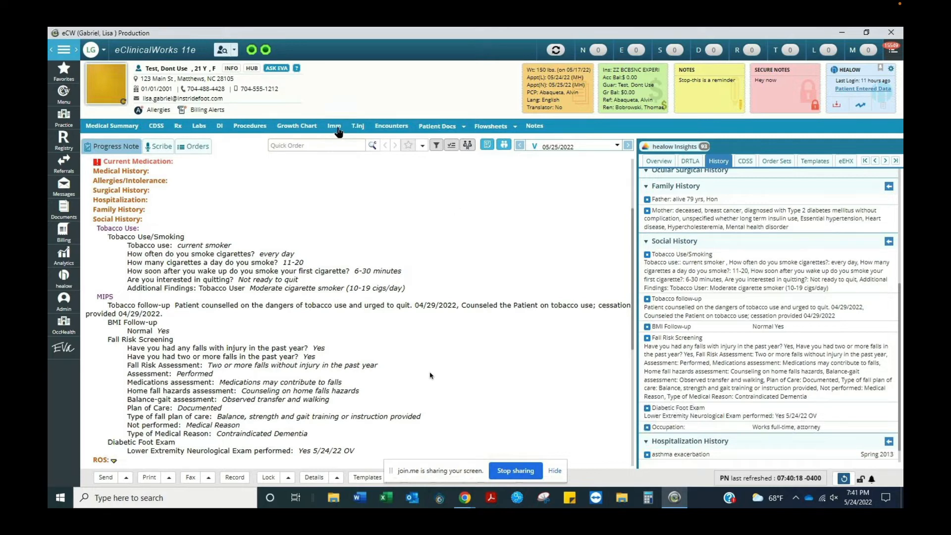
Open the patient's 05/26/2022 appointment from the TEST resource schedule.
left_click(337, 129)
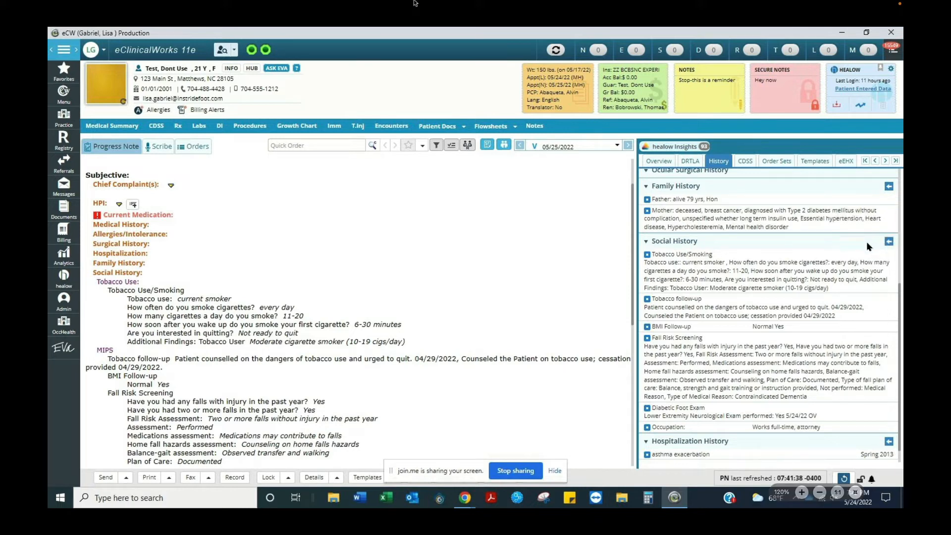
left_click(431, 26)
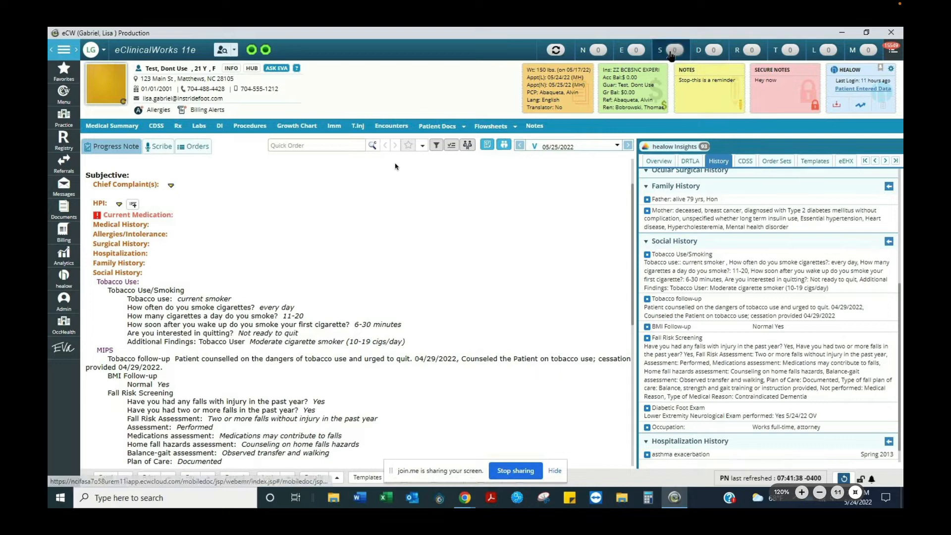
left_click(671, 55)
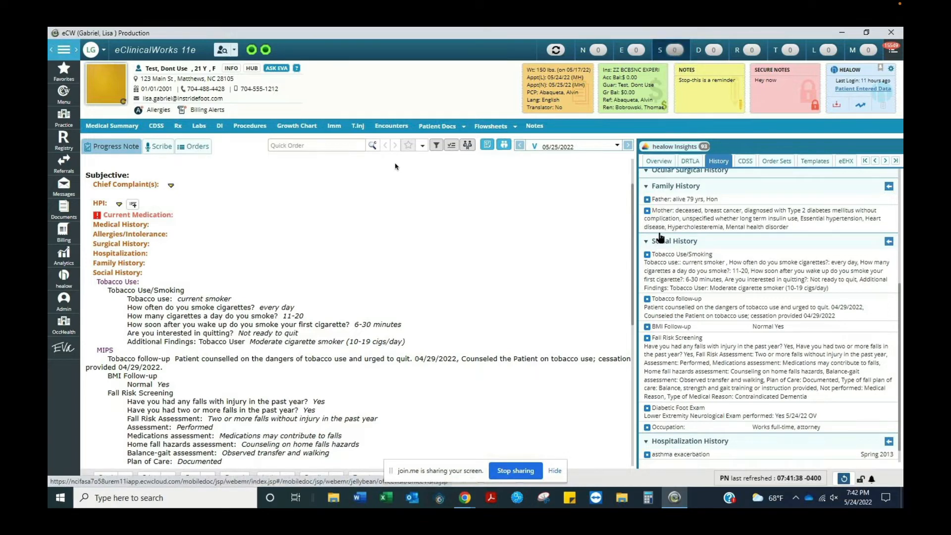
right_click(658, 53)
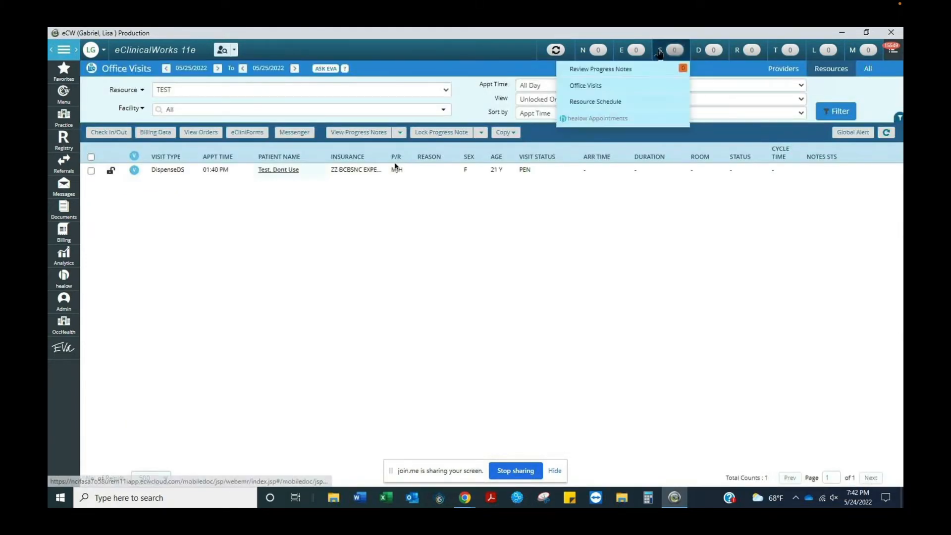
left_click(661, 103)
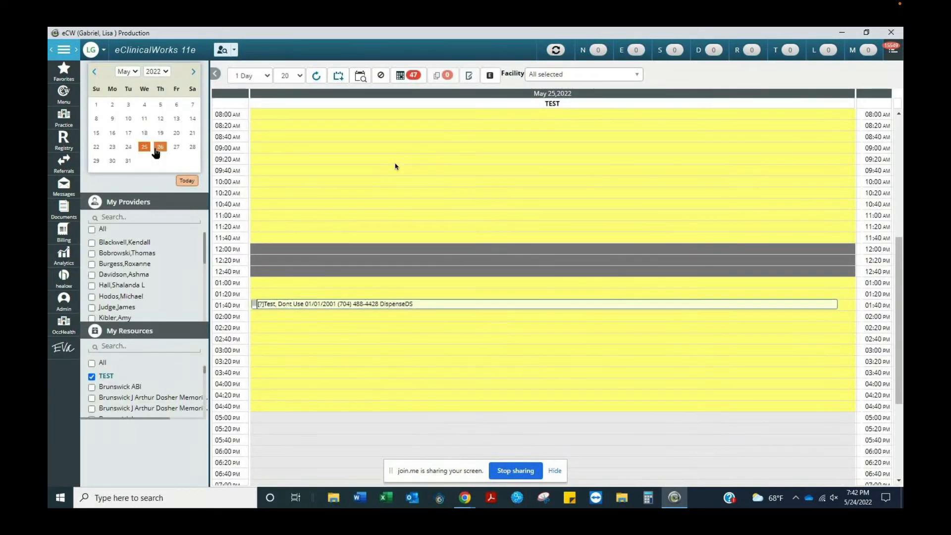
left_click(157, 148)
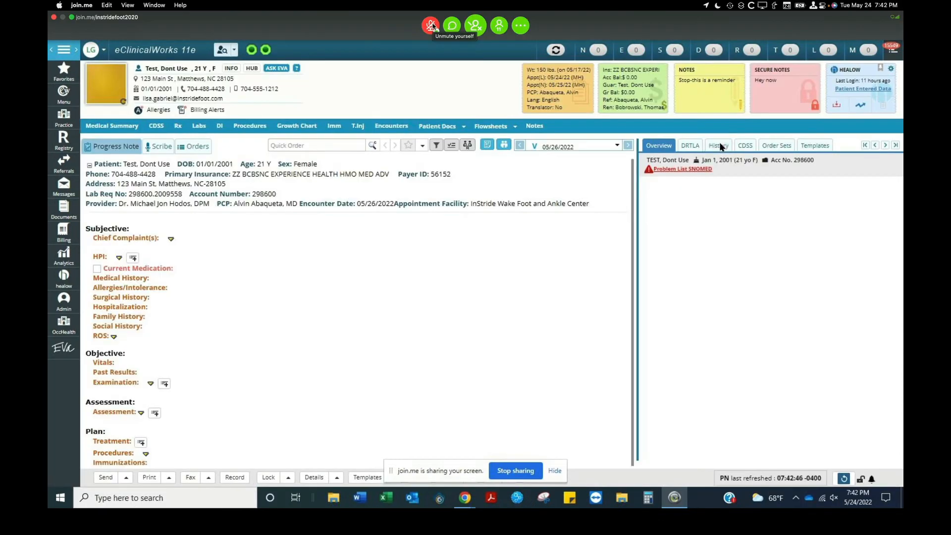
left_click(721, 147)
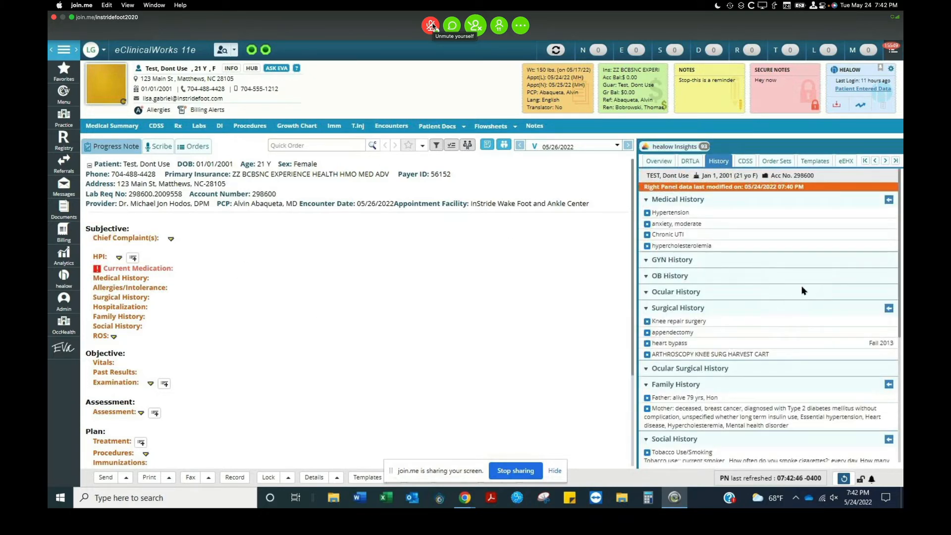
Pull the social history from the history panel into the 05/26/2022 progress note and review it.
scroll(803, 291, "down", 5)
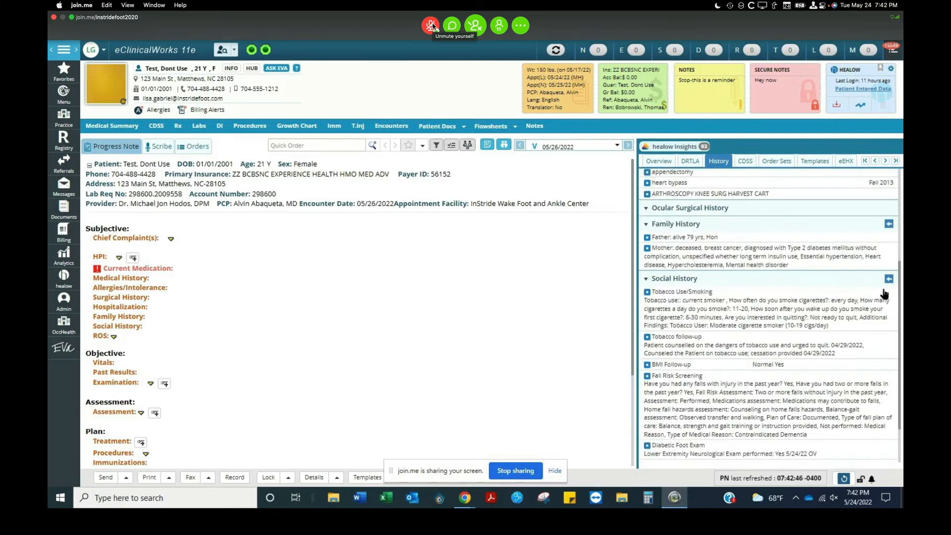
left_click(875, 323)
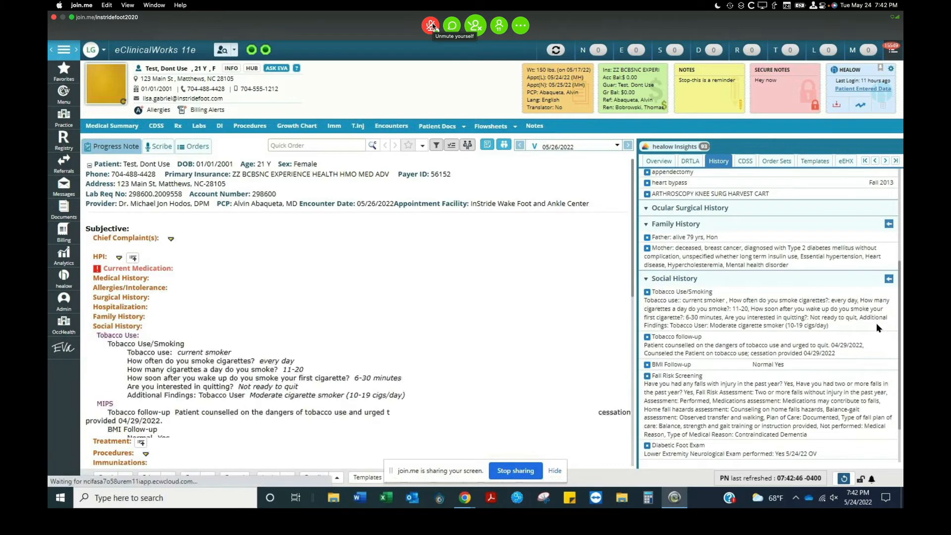
scroll(483, 265, "down", 3)
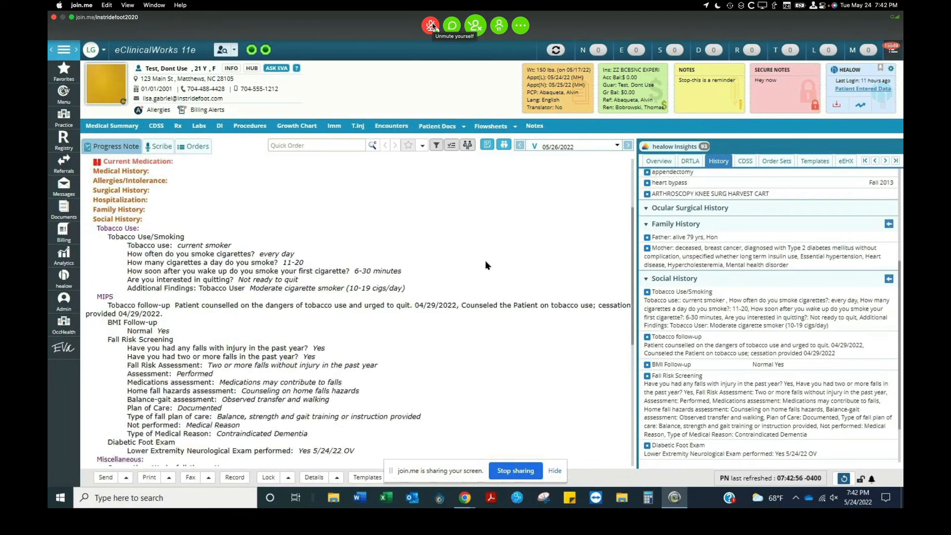
scroll(485, 261, "down", 2)
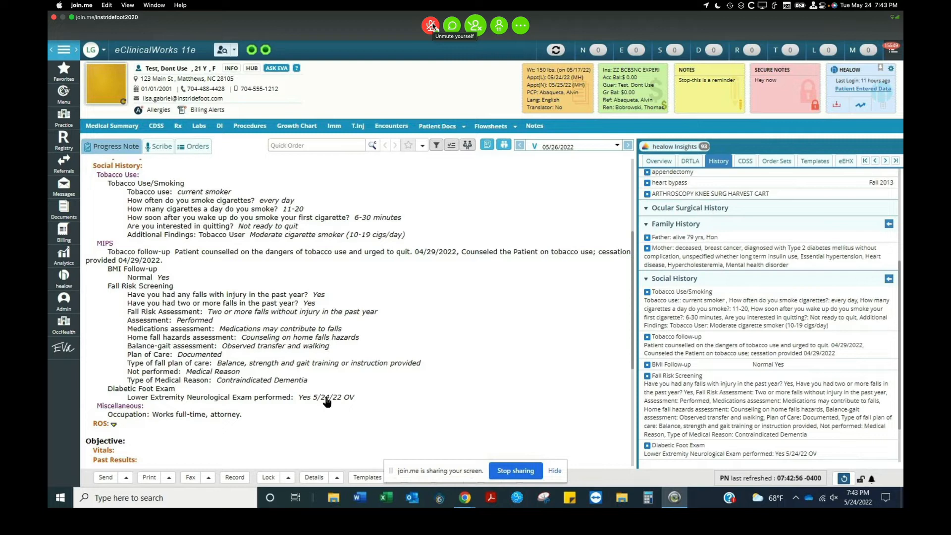
left_click(431, 25)
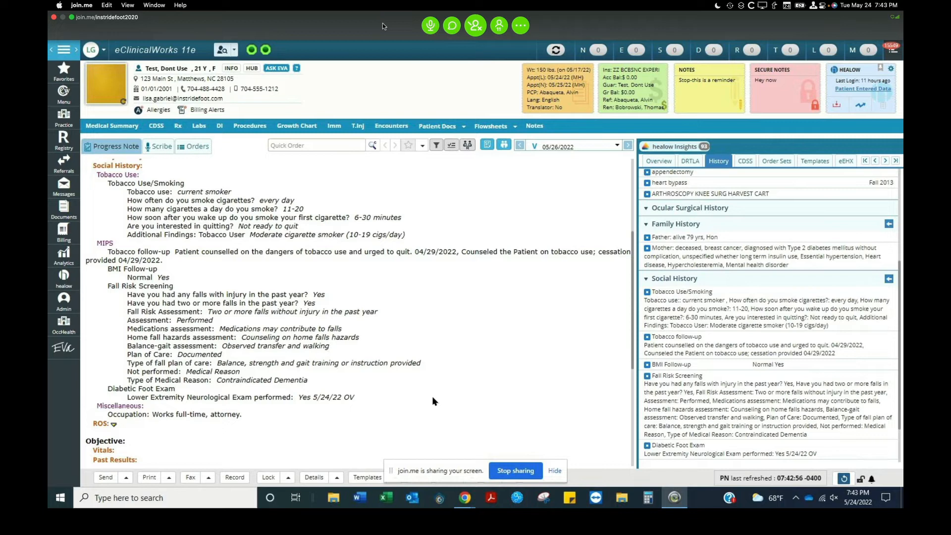
scroll(429, 396, "up", 5)
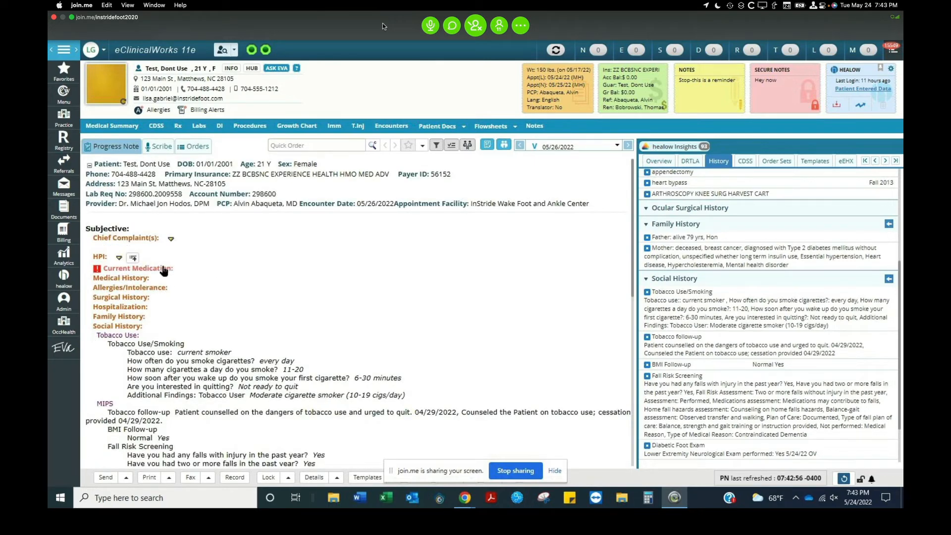
Reconcile current medications, marking Terbinafine and Mobic as taking and Tavaborole as discontinued, and mark them verified.
left_click(138, 269)
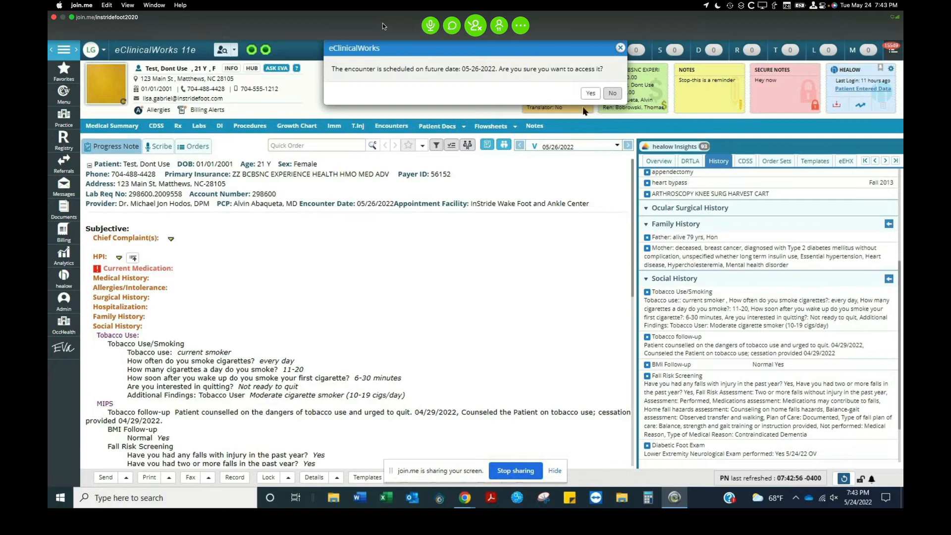
left_click(588, 95)
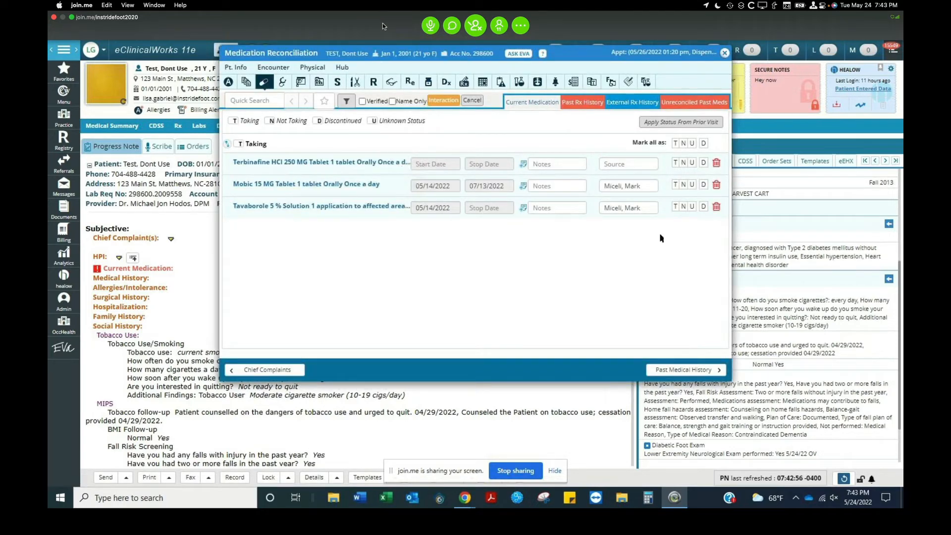
left_click(675, 162)
left_click(676, 184)
left_click(676, 206)
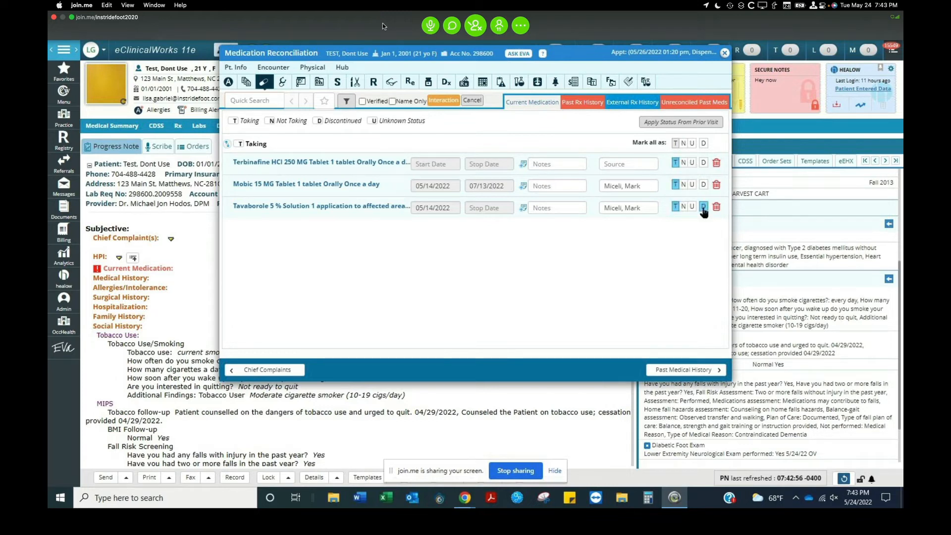
left_click(703, 206)
left_click(362, 101)
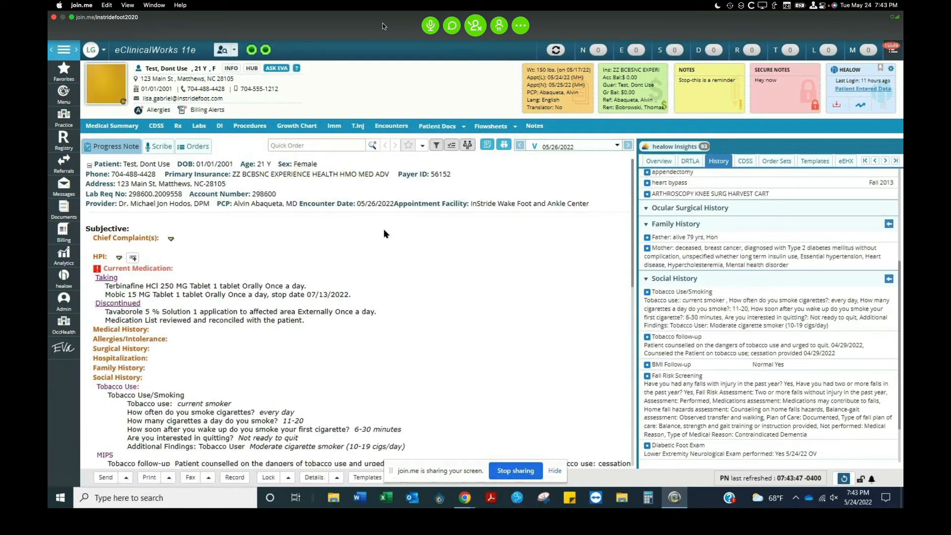
Review the patient's immunization history, then open the encounter's immunizations.
left_click(335, 128)
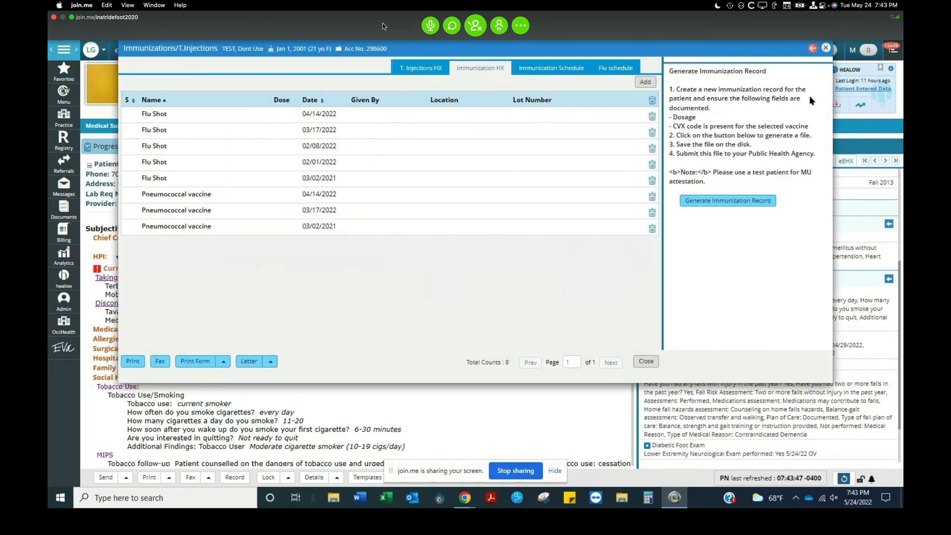
left_click(825, 49)
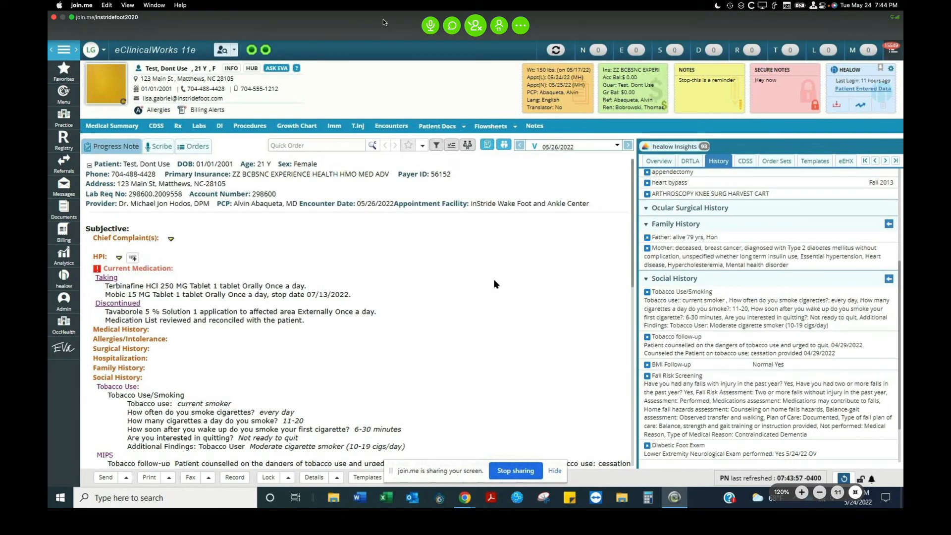
scroll(493, 284, "down", 1)
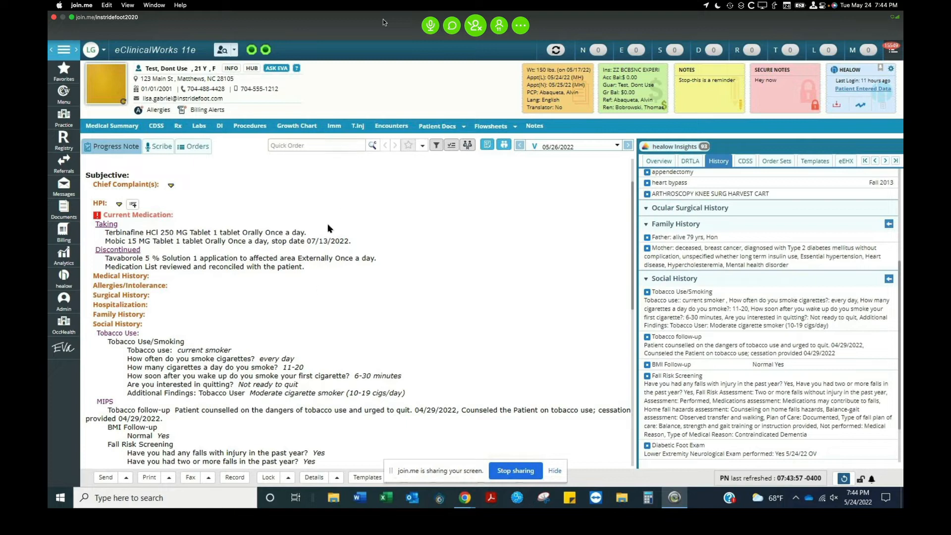
scroll(304, 292, "down", 2)
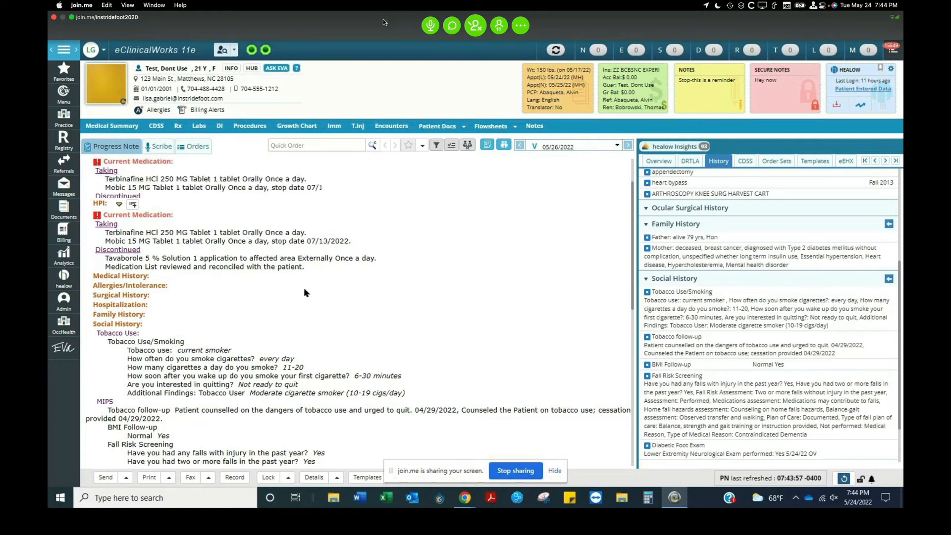
scroll(304, 291, "down", 10)
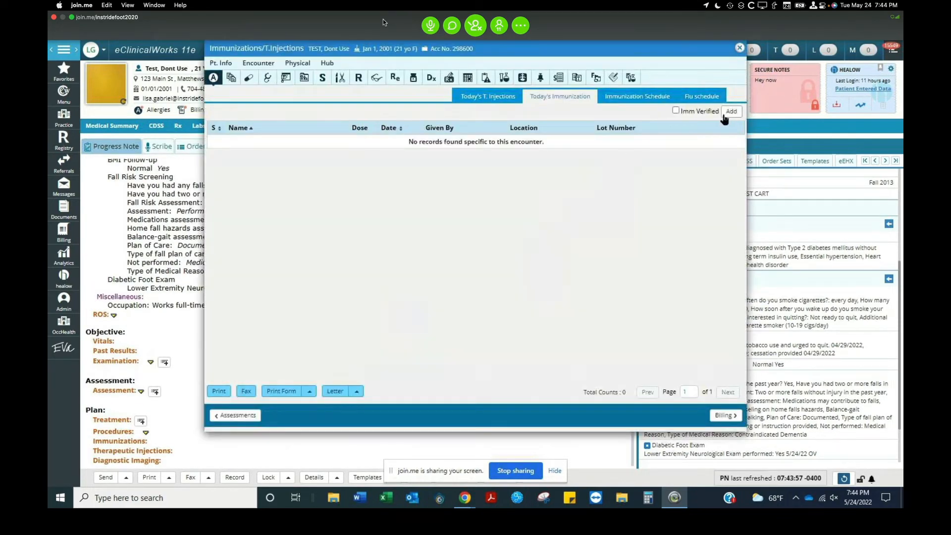
left_click(731, 112)
left_click(731, 113)
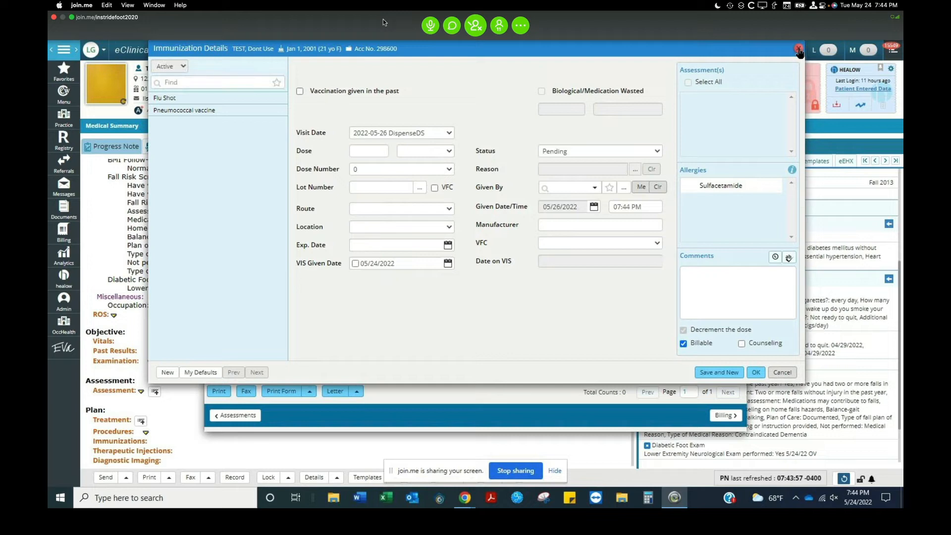
left_click(798, 50)
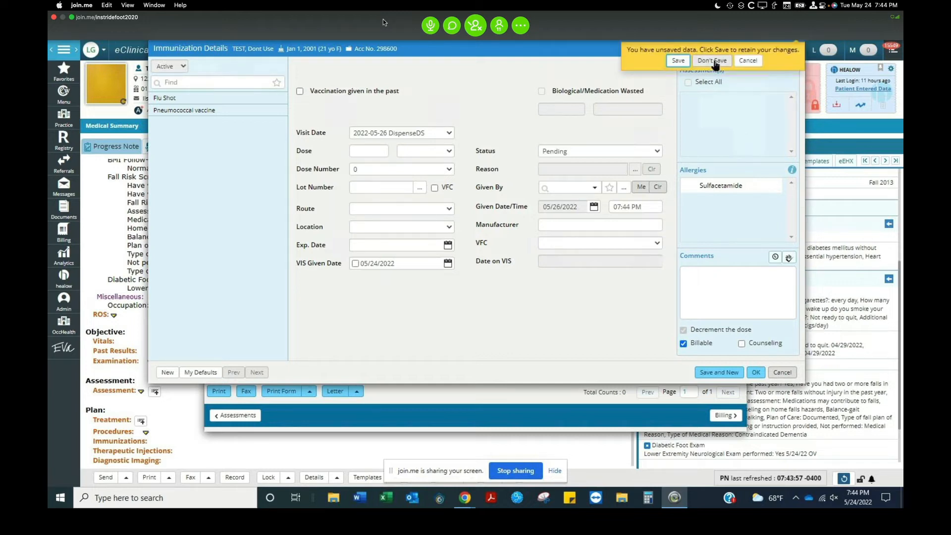
left_click(714, 61)
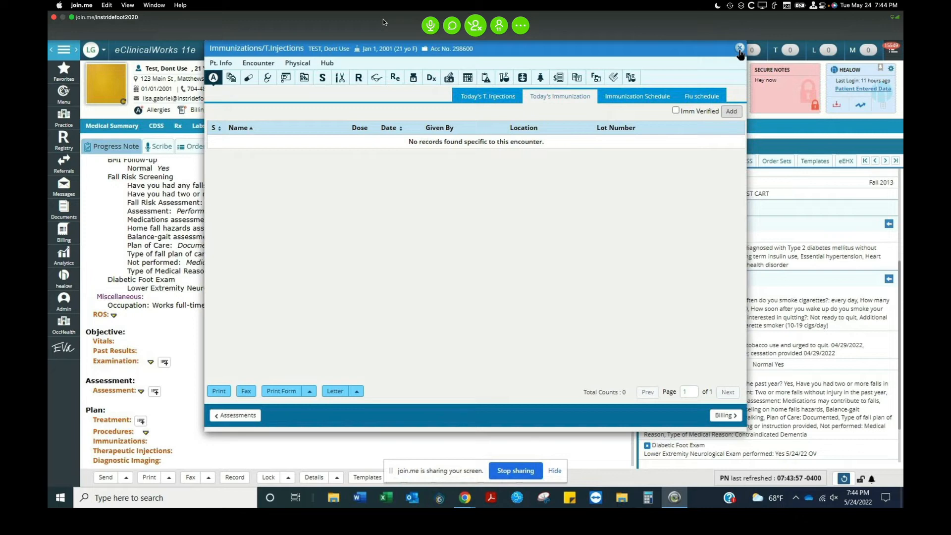
left_click(739, 49)
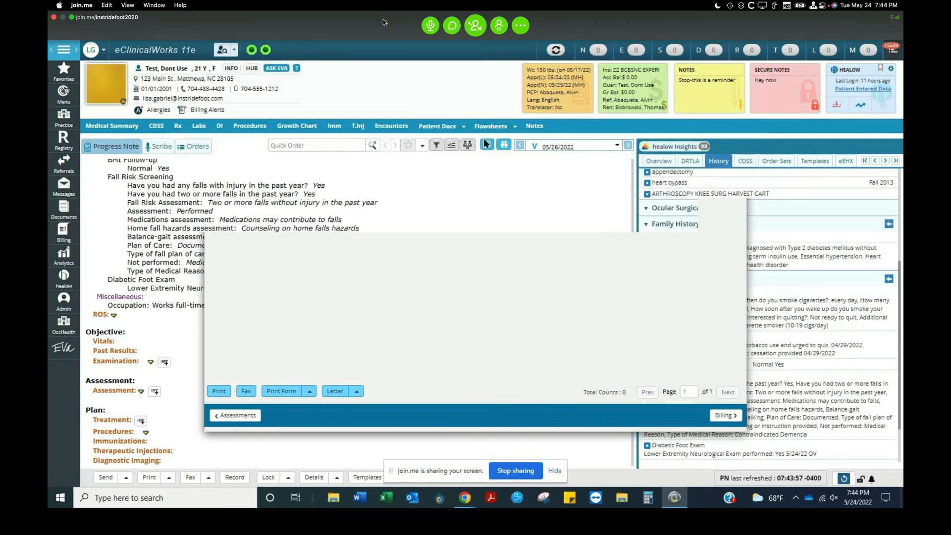
Reopen and close the immunization history.
left_click(335, 130)
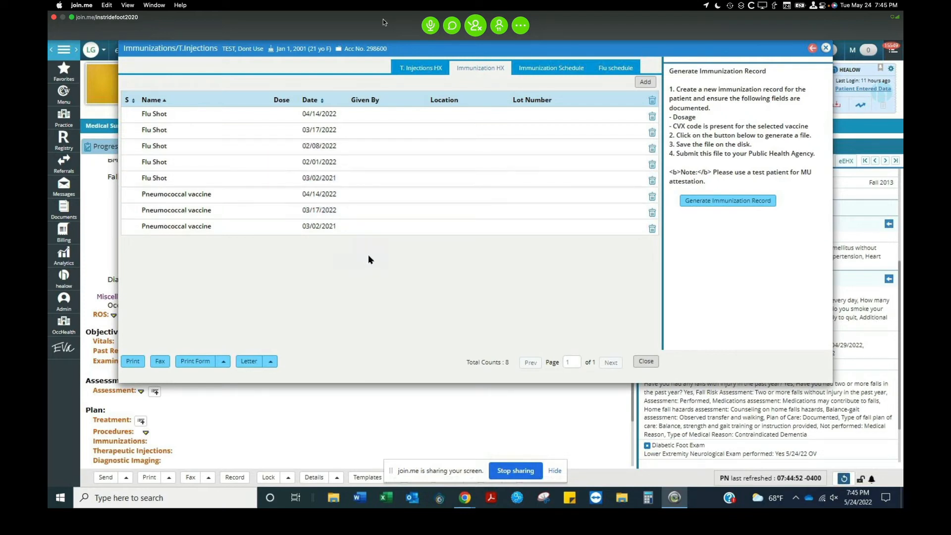
left_click(826, 47)
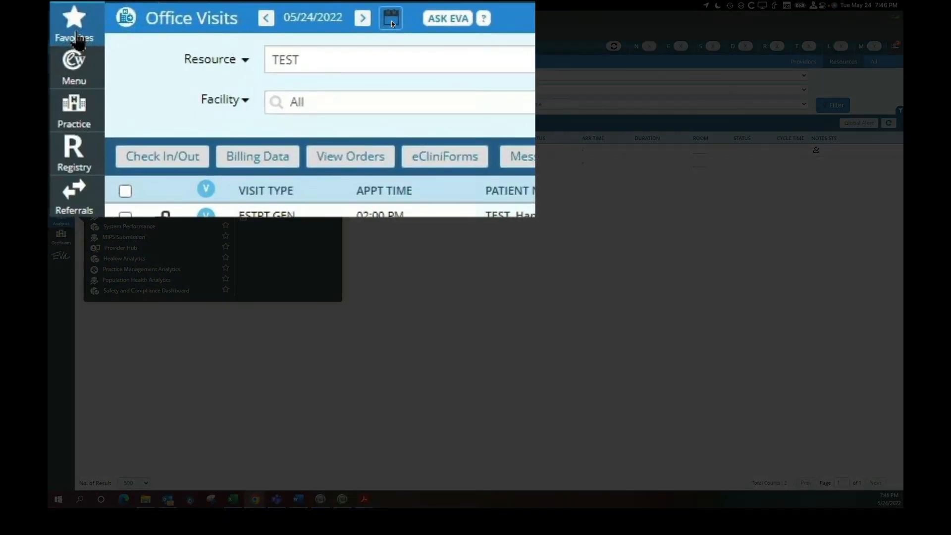
Open the MIPS 2022 quality measures dashboard for the selected provider and examine the measure descriptions.
left_click(76, 42)
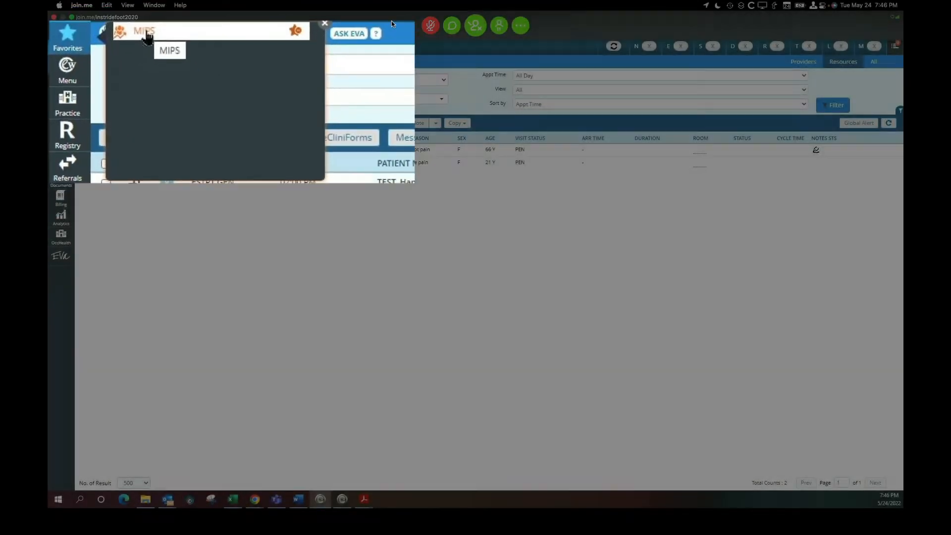
left_click(108, 62)
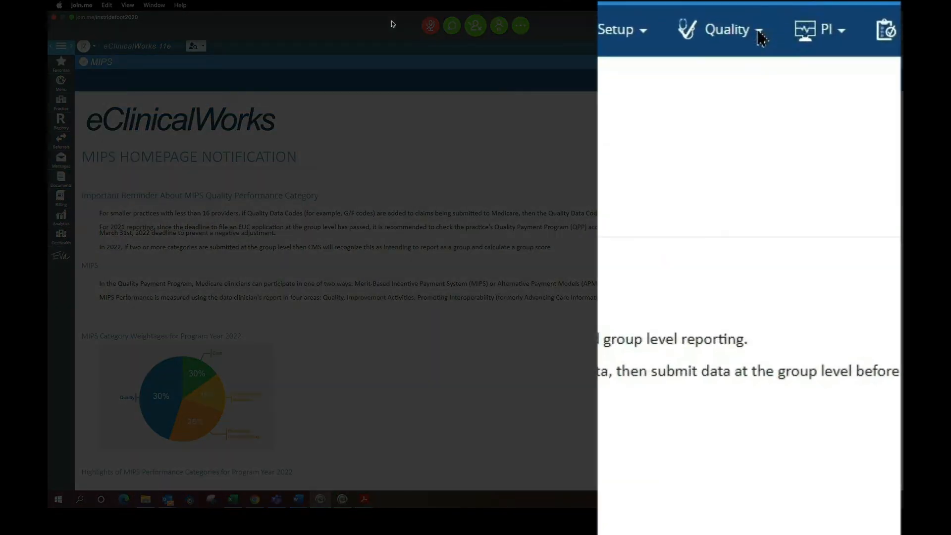
left_click(759, 35)
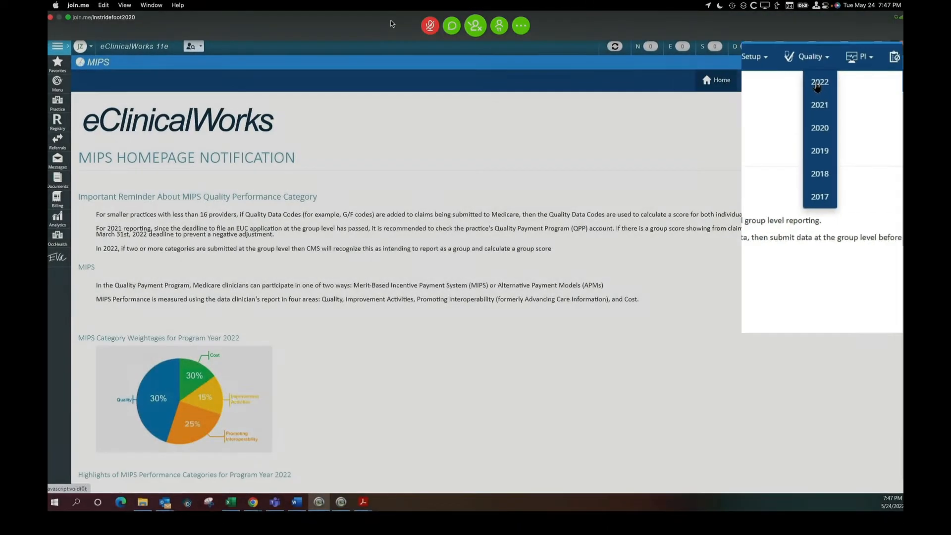
left_click(740, 80)
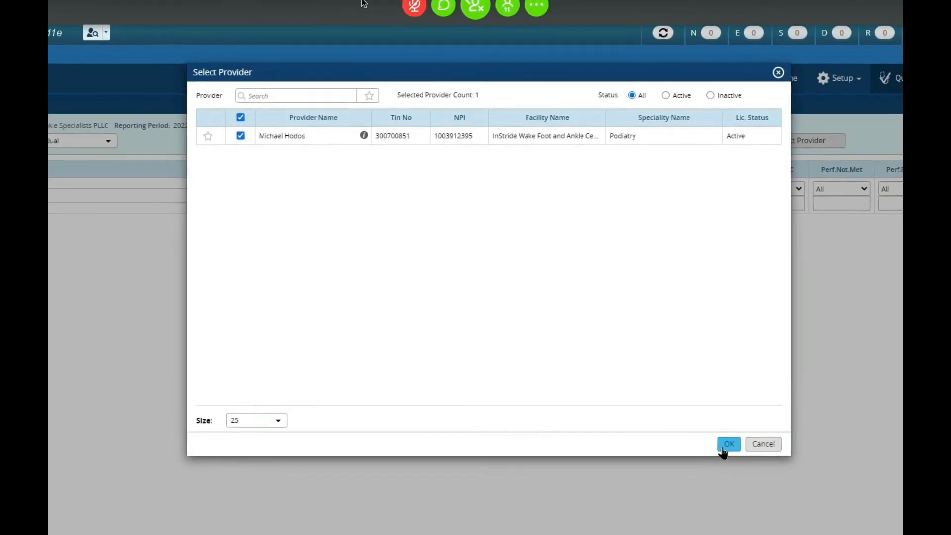
left_click(664, 359)
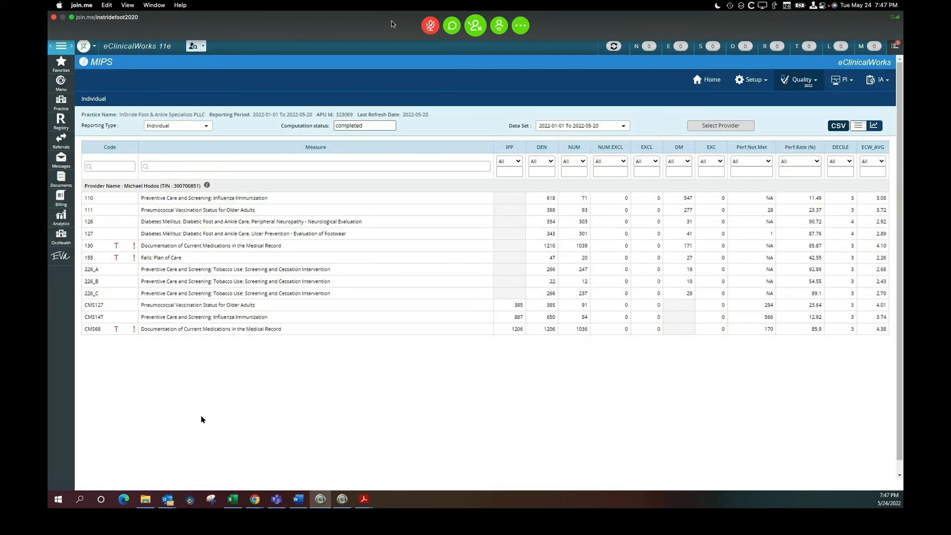
mouse_move(541, 201)
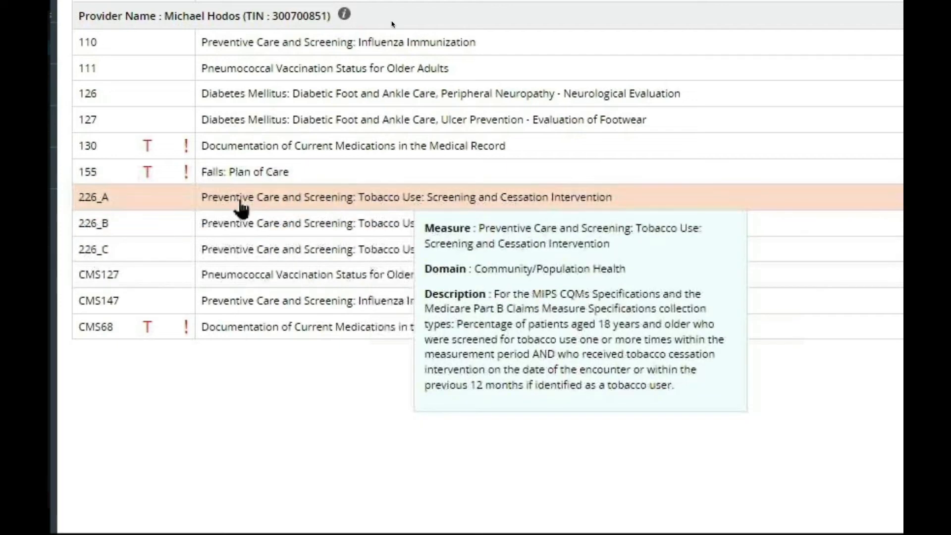
mouse_move(233, 242)
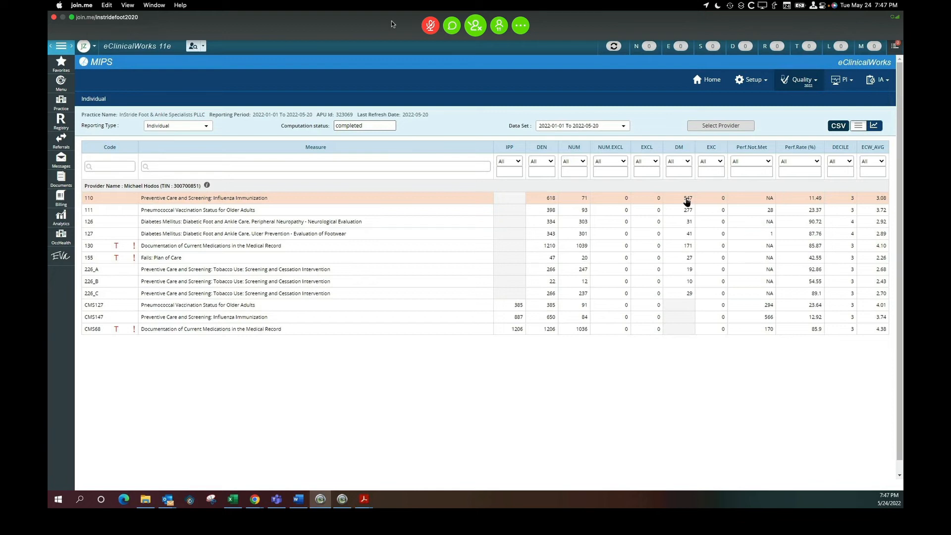
Open the patient list for measure 110 Influenza Immunization and filter its status to Data.Missing.
left_click(313, 201)
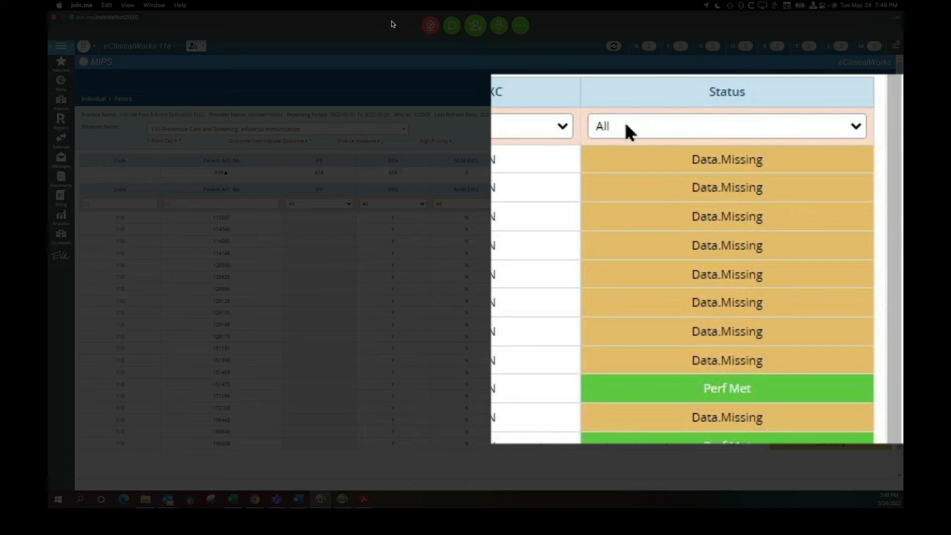
left_click(626, 126)
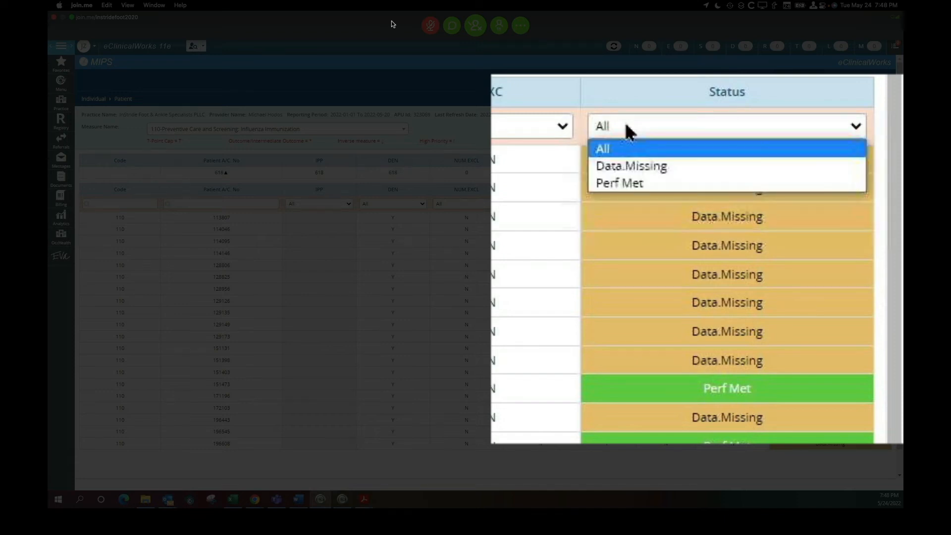
left_click(624, 166)
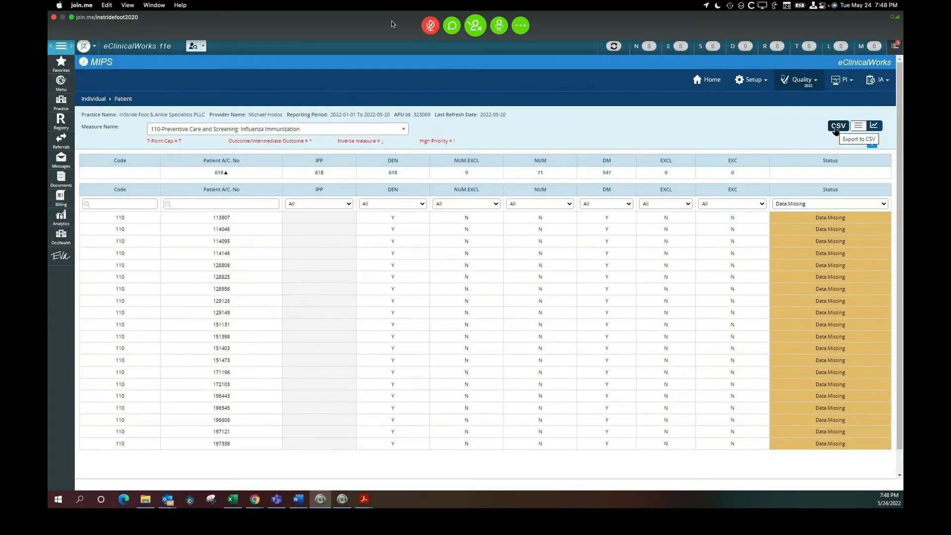
Export the filtered measure 110 patient list to CSV and open the downloaded file.
left_click(836, 127)
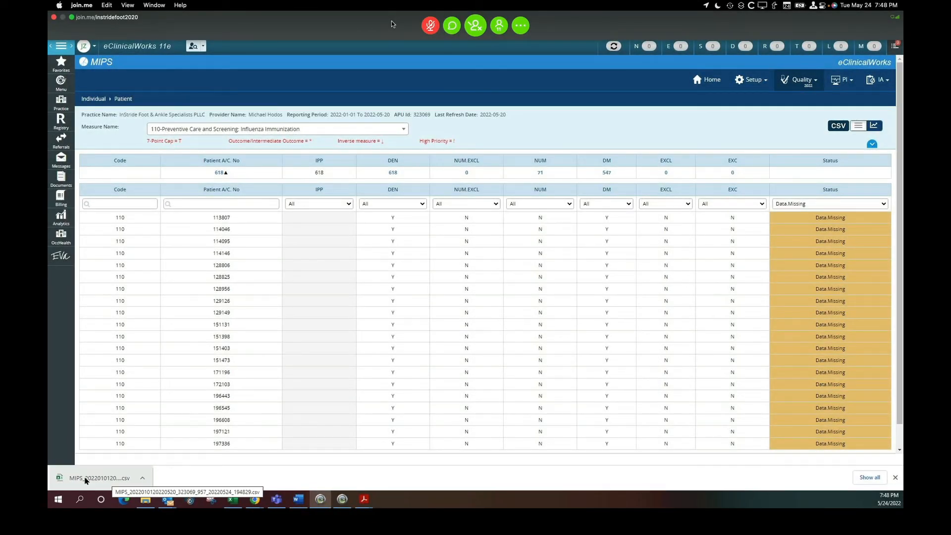
left_click(144, 479)
left_click(153, 420)
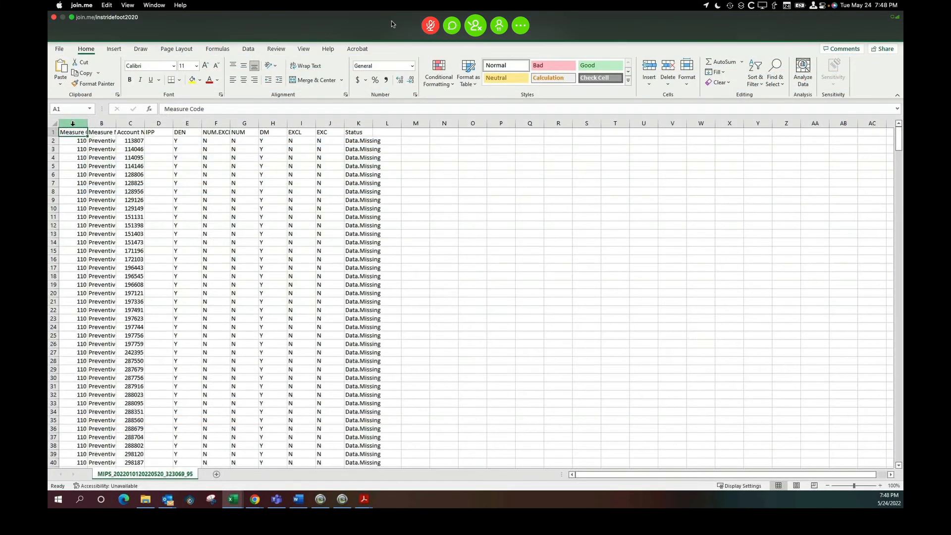
Autofit the widths of columns A through K in the exported spreadsheet.
left_click_drag(73, 123, 383, 120)
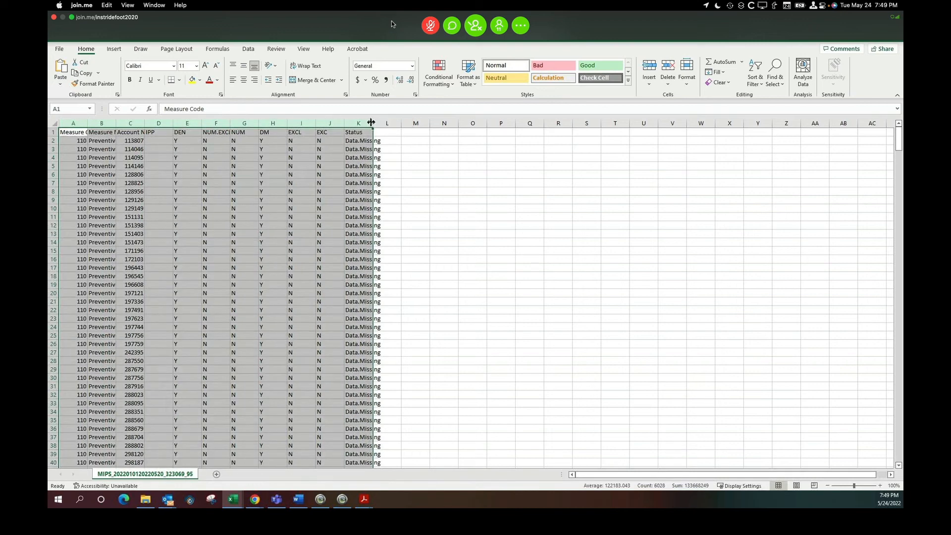
double_click(371, 122)
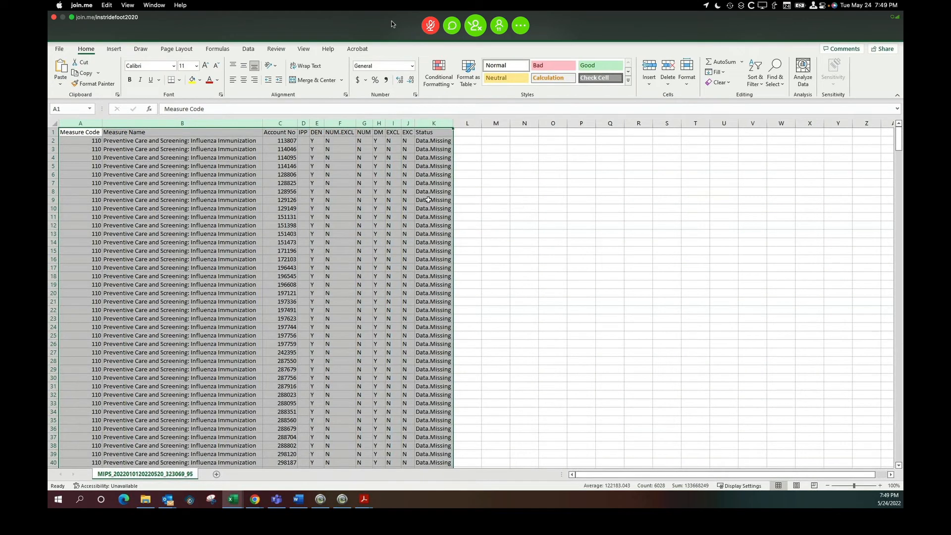
left_click(200, 142)
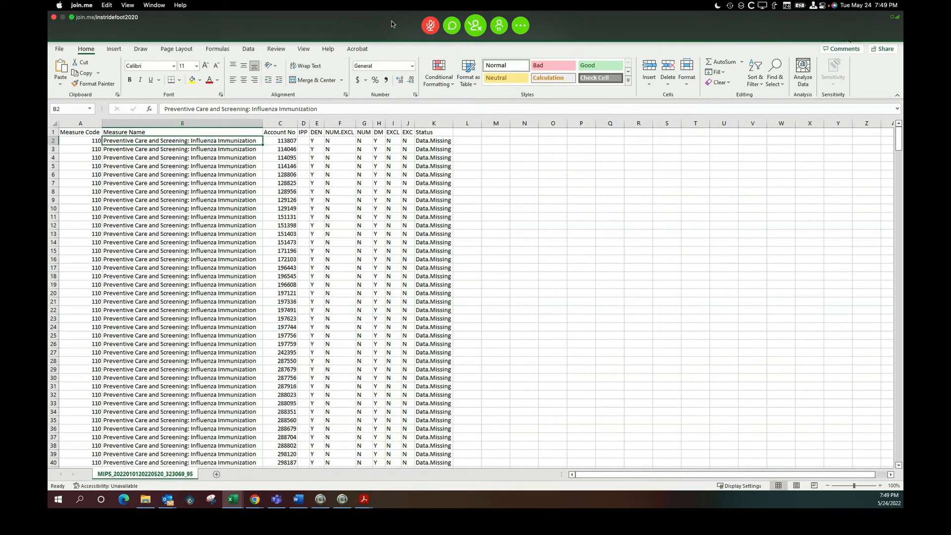
Switch the patient list to measure 111-Pneumococcal Vaccination Status for Older Adults and filter its status to Data.Missing.
left_click(847, 35)
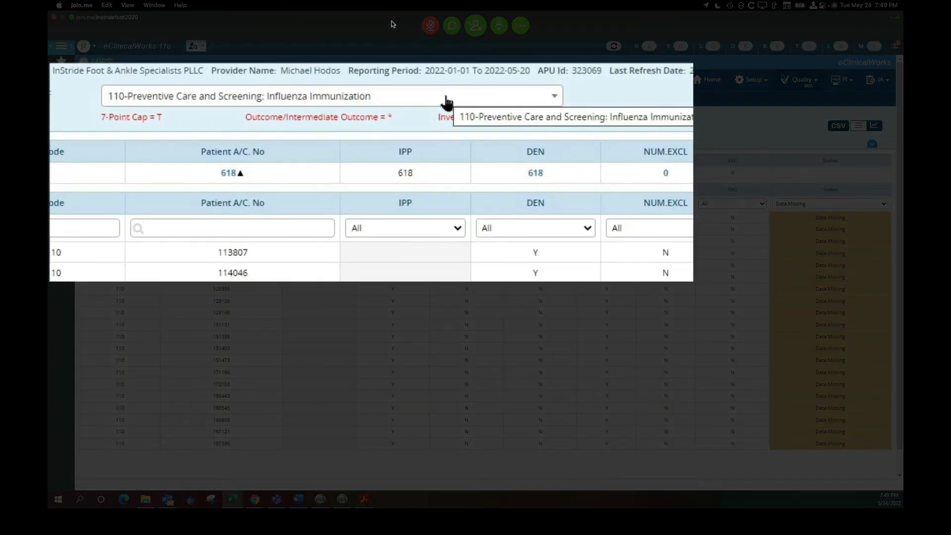
left_click(446, 102)
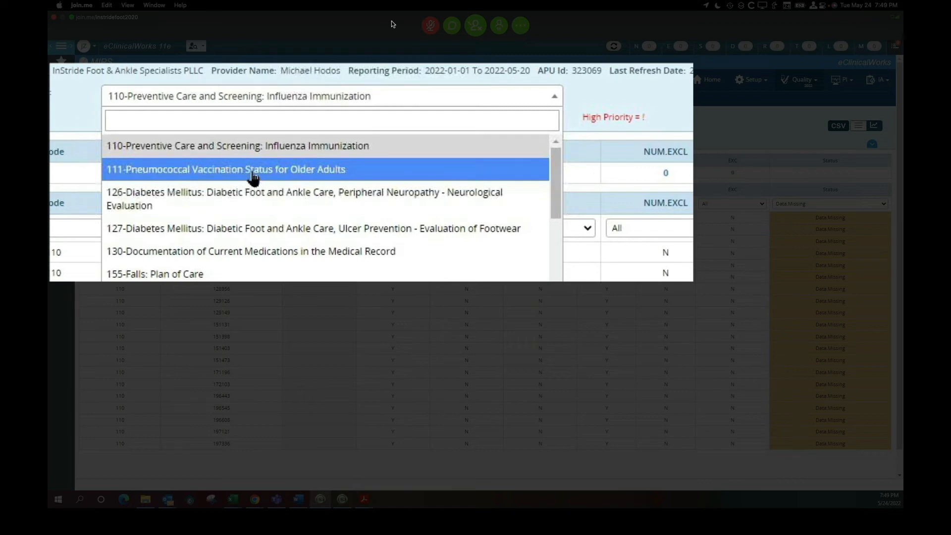
left_click(187, 169)
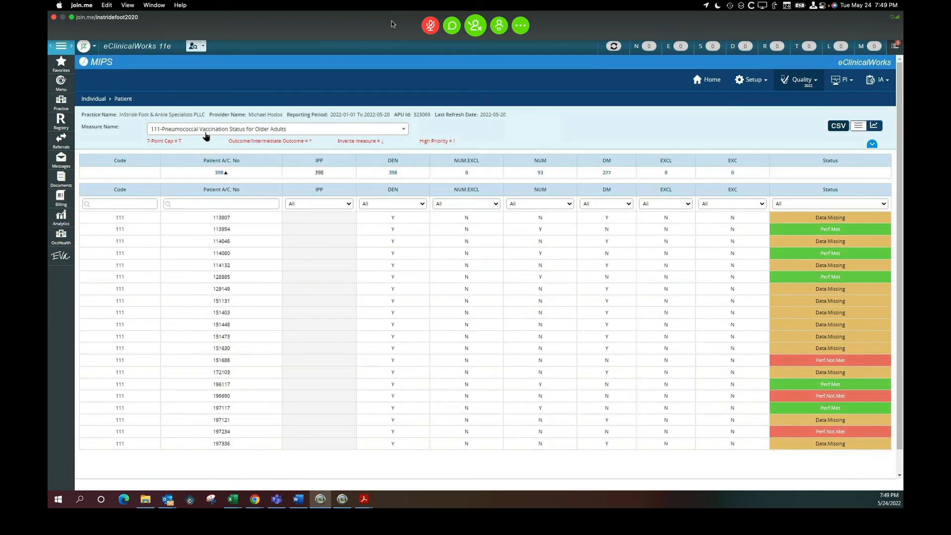
left_click(792, 203)
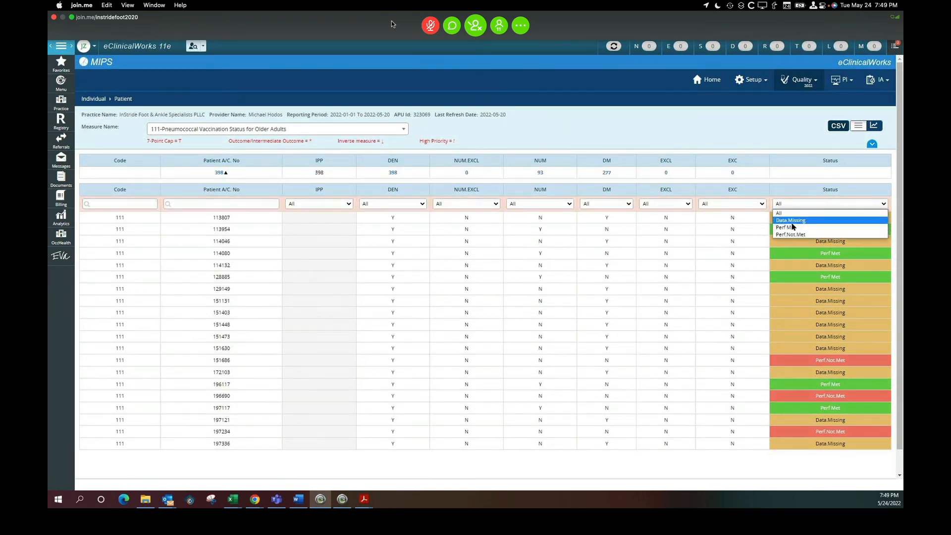
left_click(791, 220)
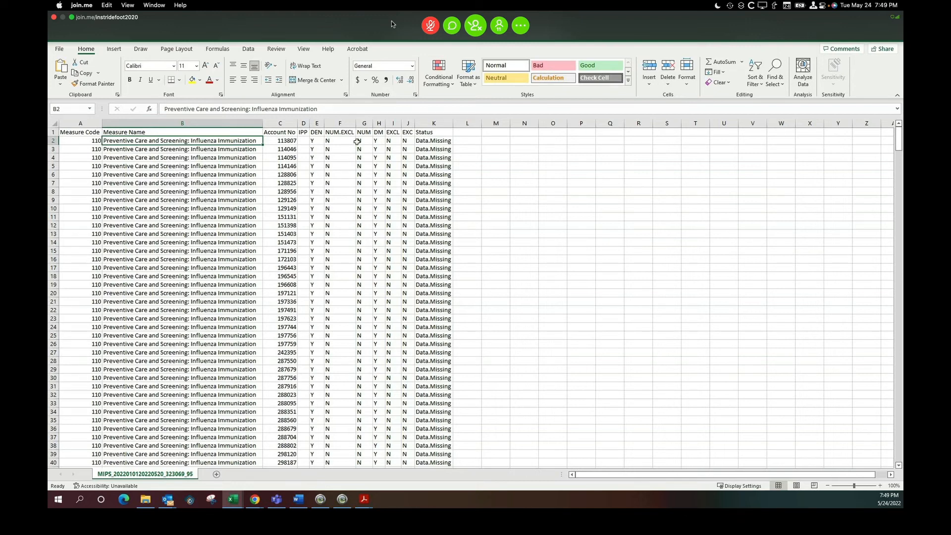
Export the filtered measure 111 list to CSV, open it, and autofit its column widths.
key("alt+Tab")
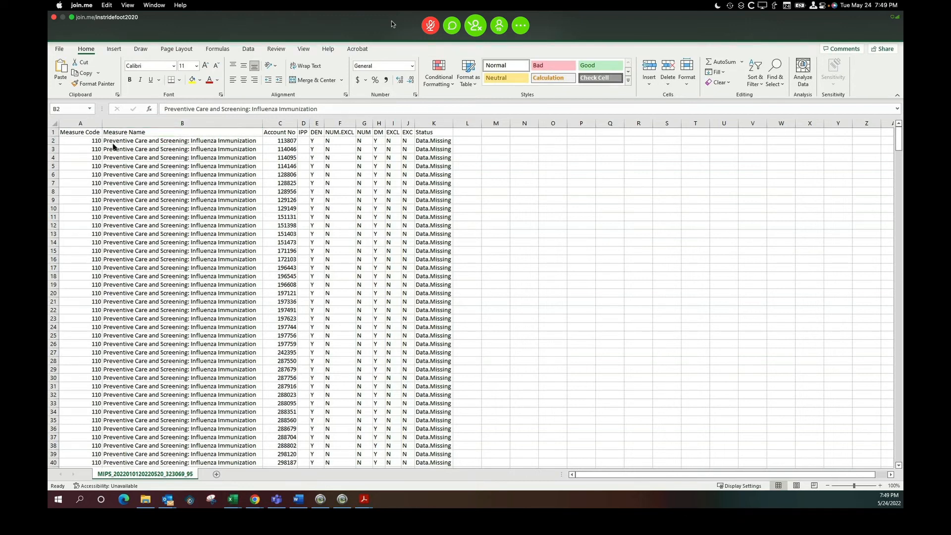
key("alt+Tab")
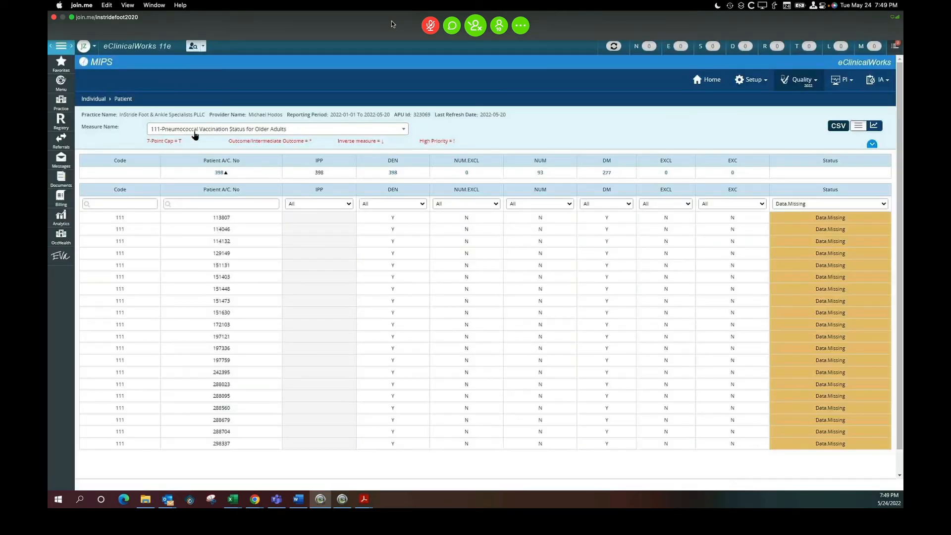
left_click(837, 127)
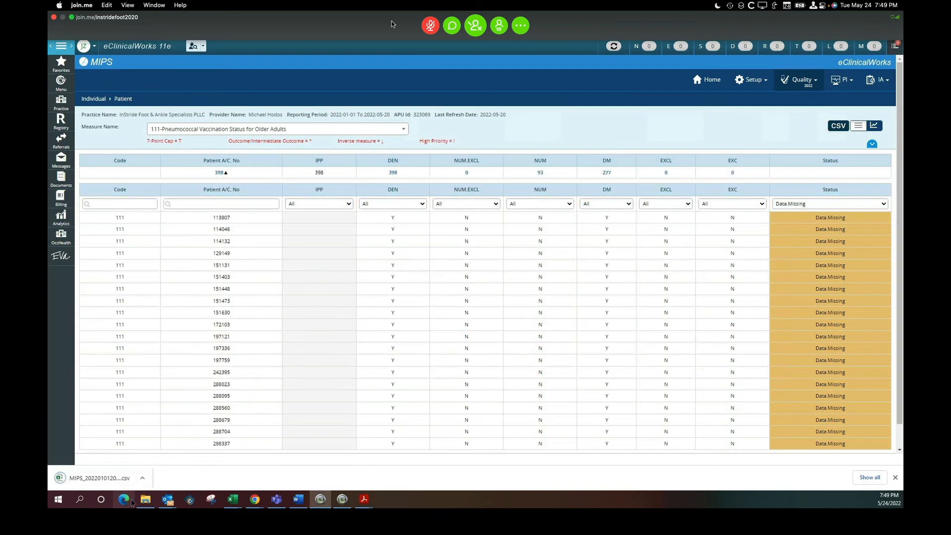
left_click(145, 479)
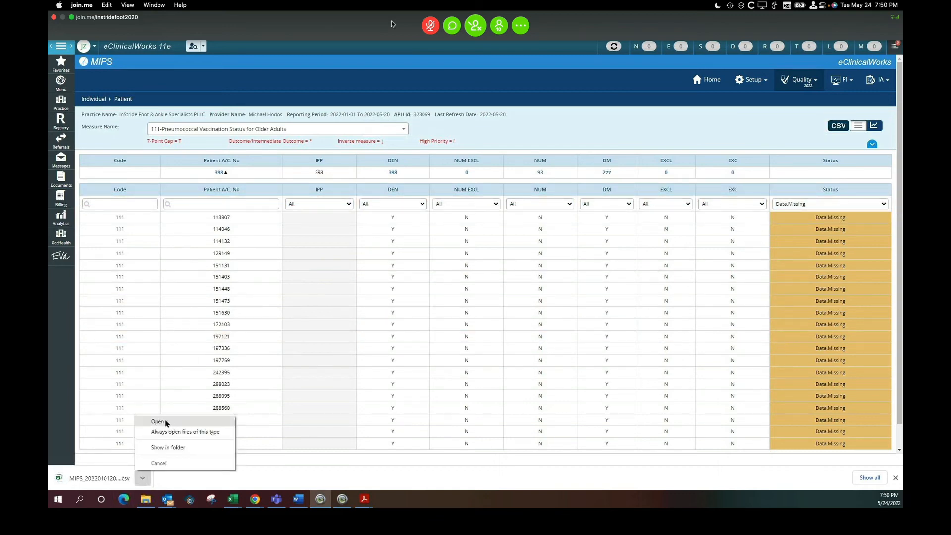
left_click(166, 422)
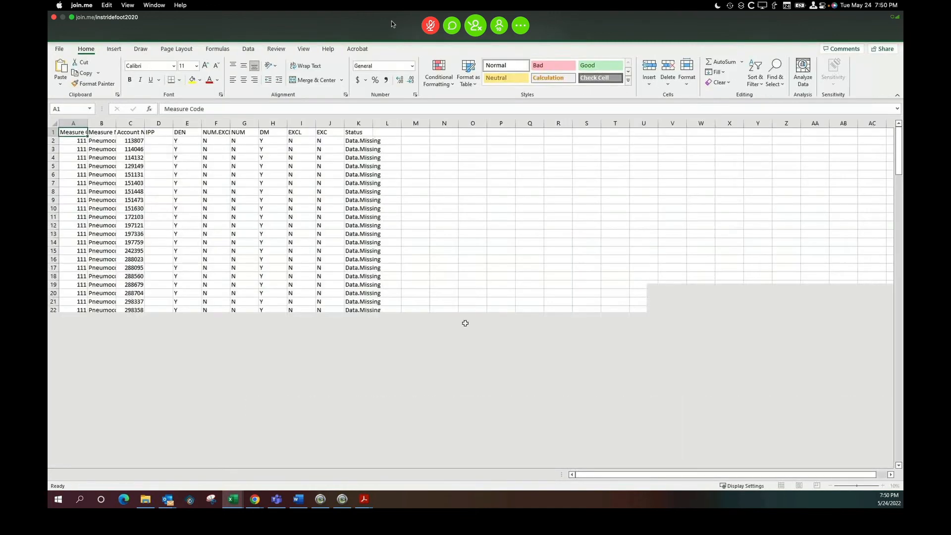
left_click_drag(74, 123, 368, 122)
double_click(373, 123)
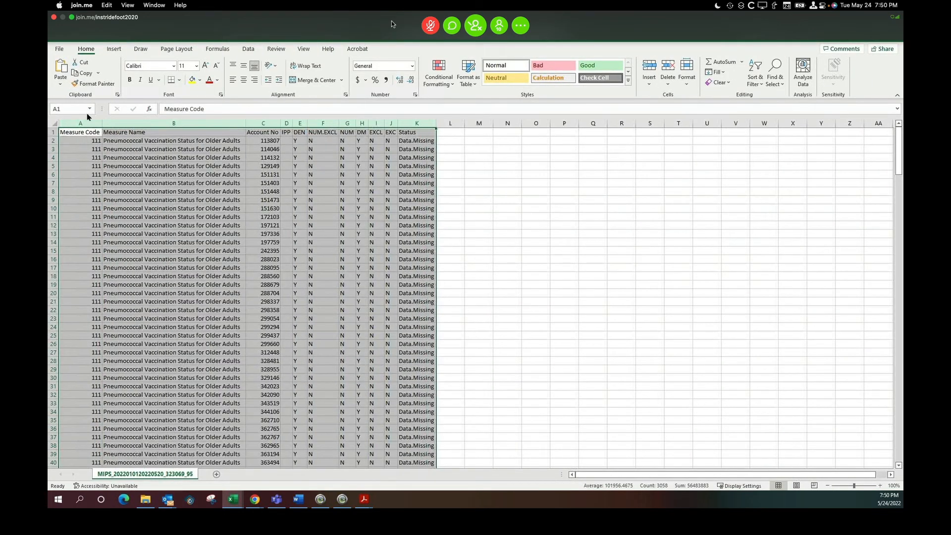
Try to copy the entire measure 111 sheet and paste it below the measure 110 data at cell A549.
left_click(51, 122)
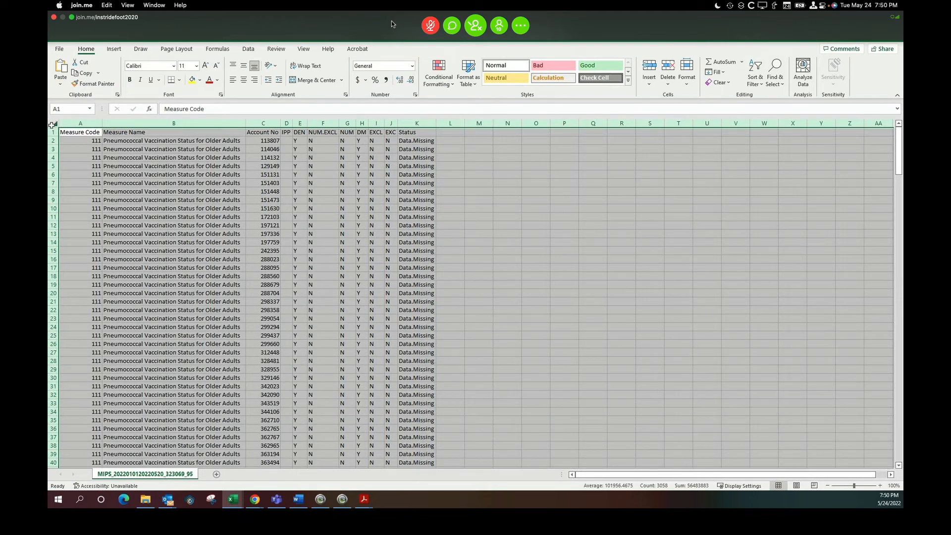
right_click(51, 125)
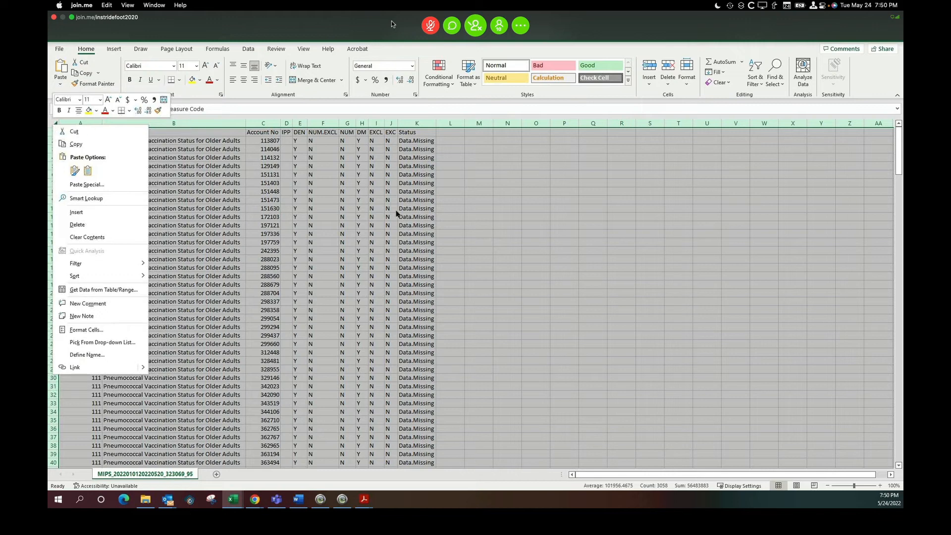
left_click(107, 144)
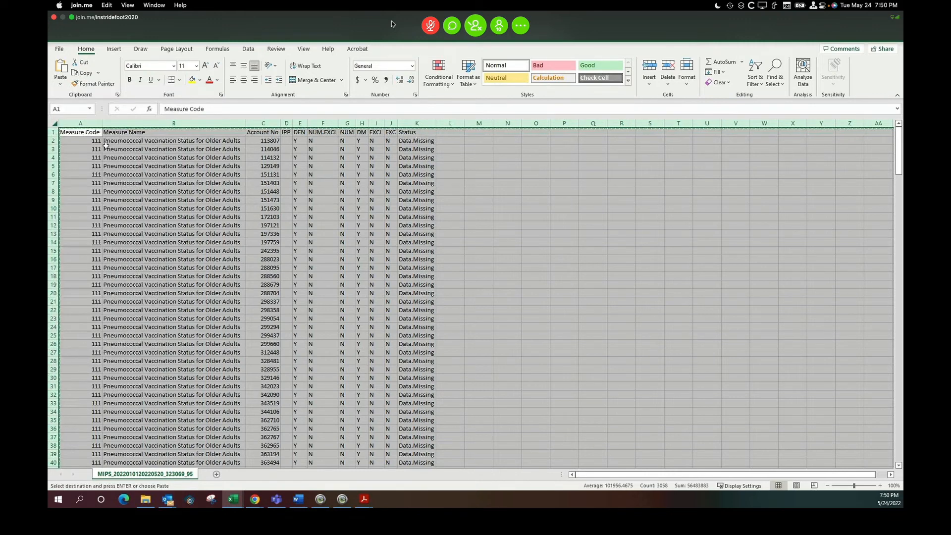
key("alt+Tab")
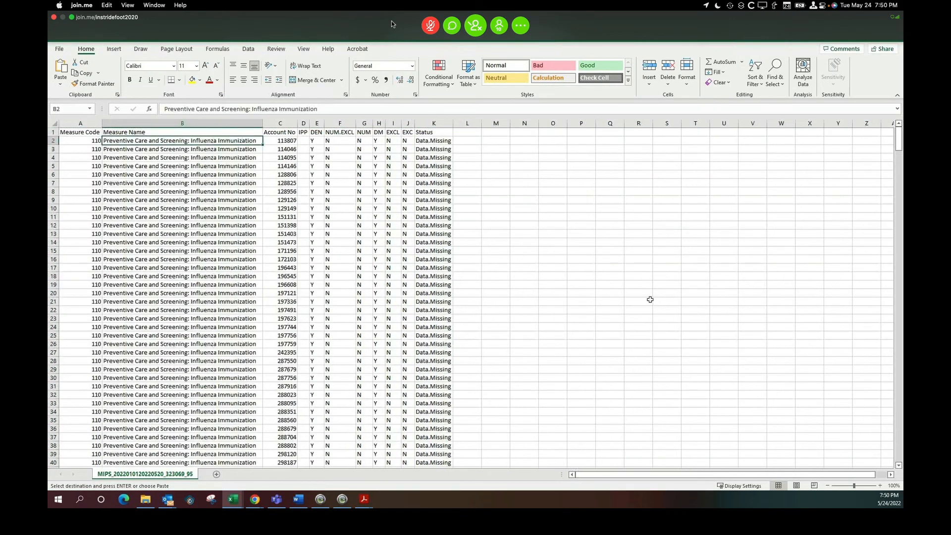
left_click_drag(899, 147, 901, 459)
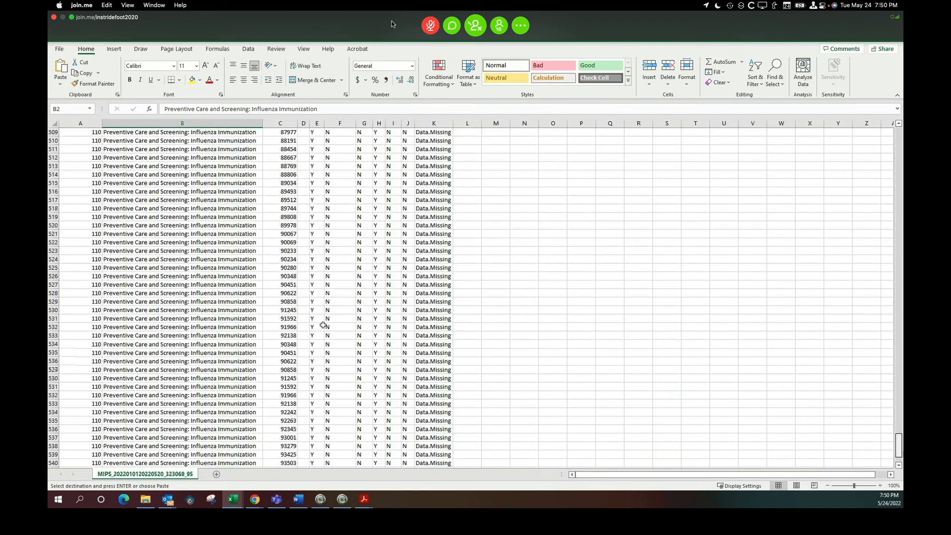
scroll(323, 324, "down", 8)
left_click(82, 267)
right_click(85, 267)
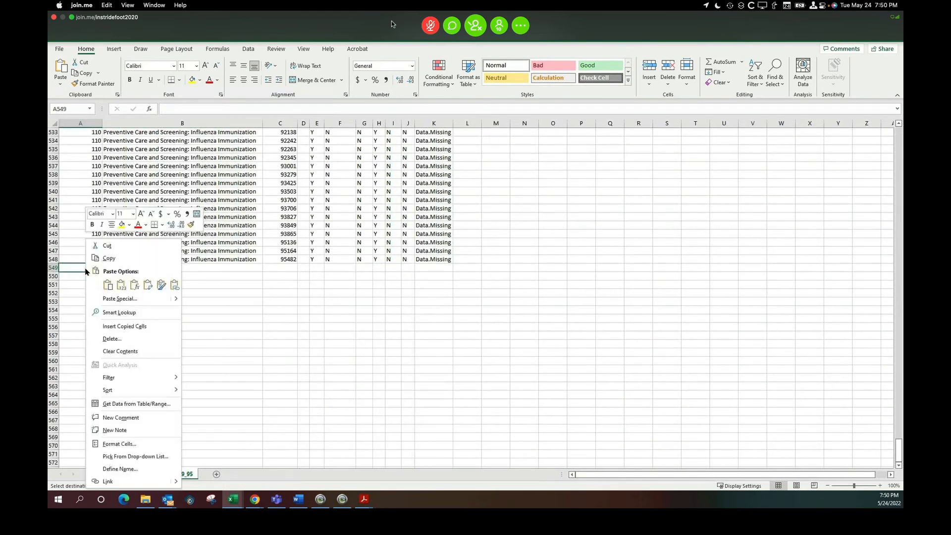
left_click(107, 284)
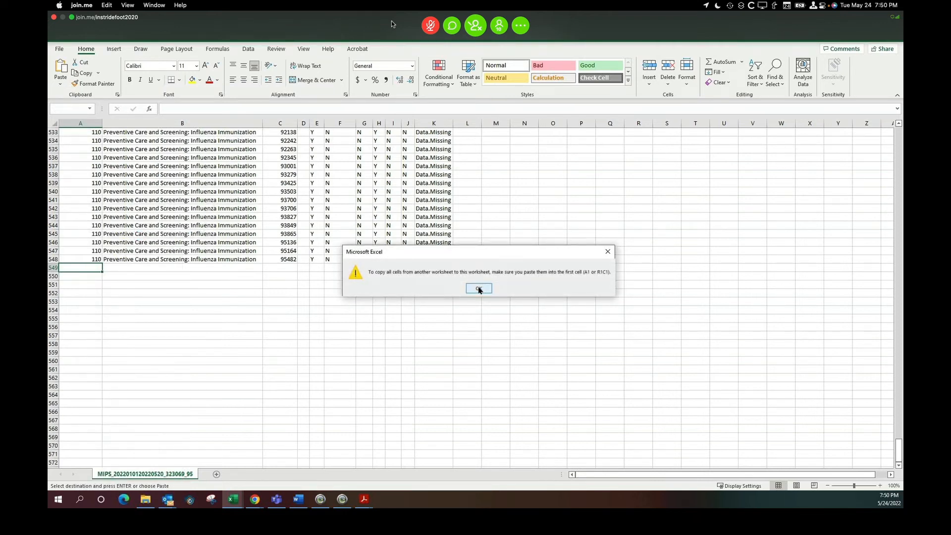
left_click(478, 288)
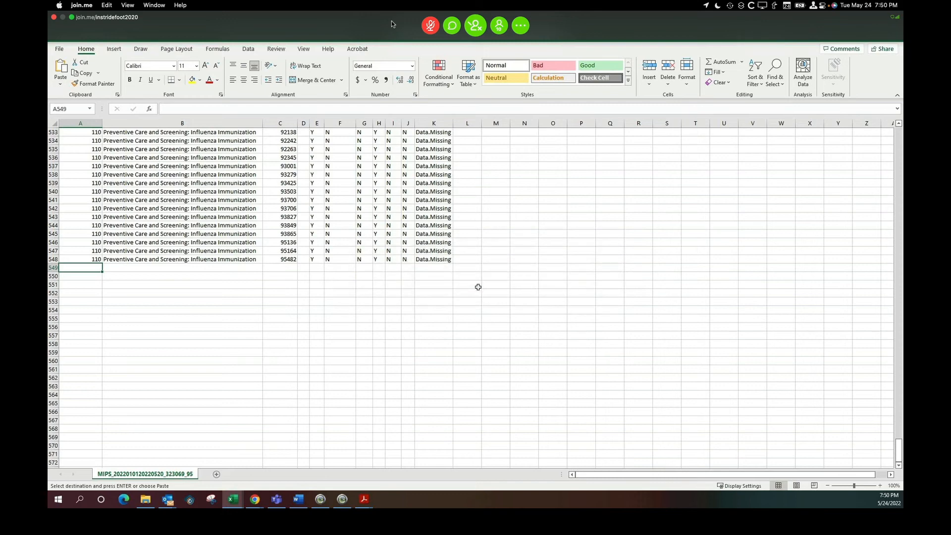
Copy the measure 111 data rows without headers and paste them into the measure 110 sheet starting at row 549.
key("alt+Tab")
left_click(127, 182)
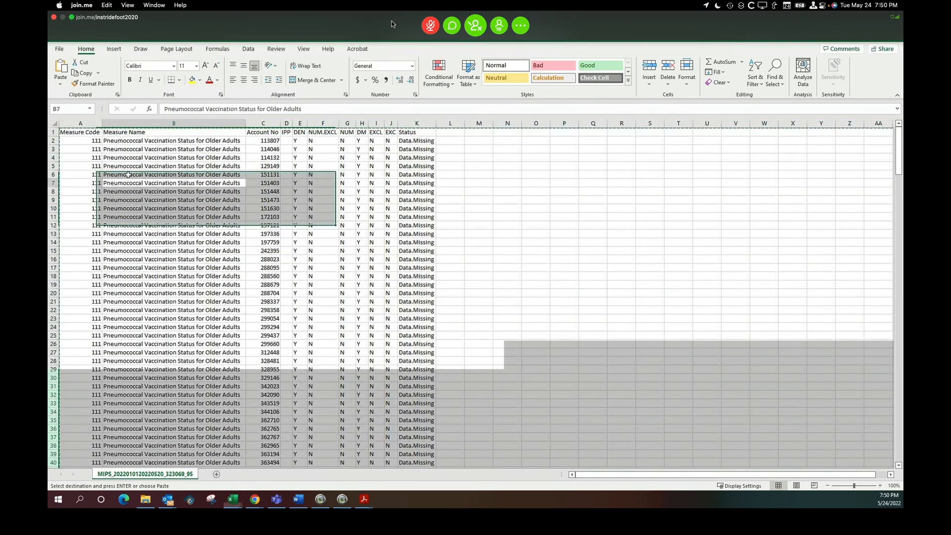
left_click_drag(81, 141, 417, 420)
right_click(383, 366)
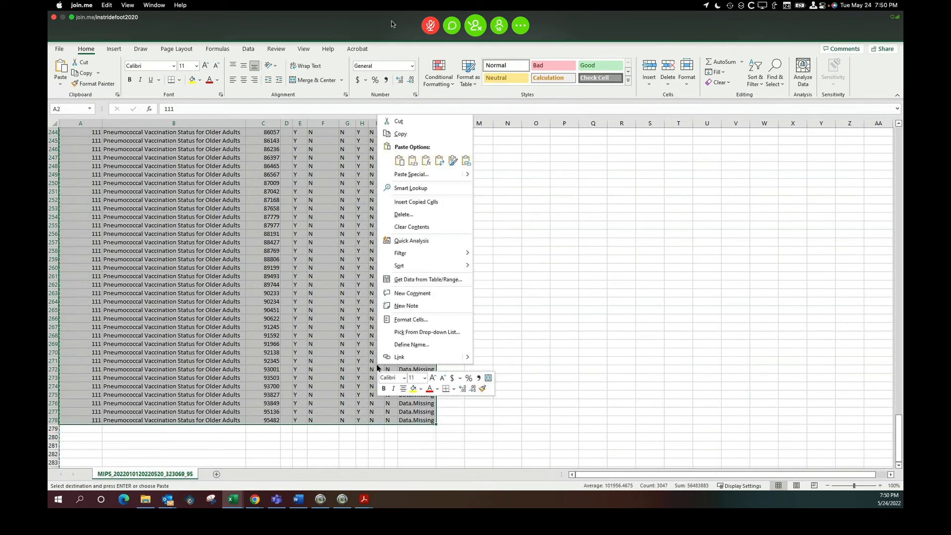
left_click(401, 139)
key("alt+Tab")
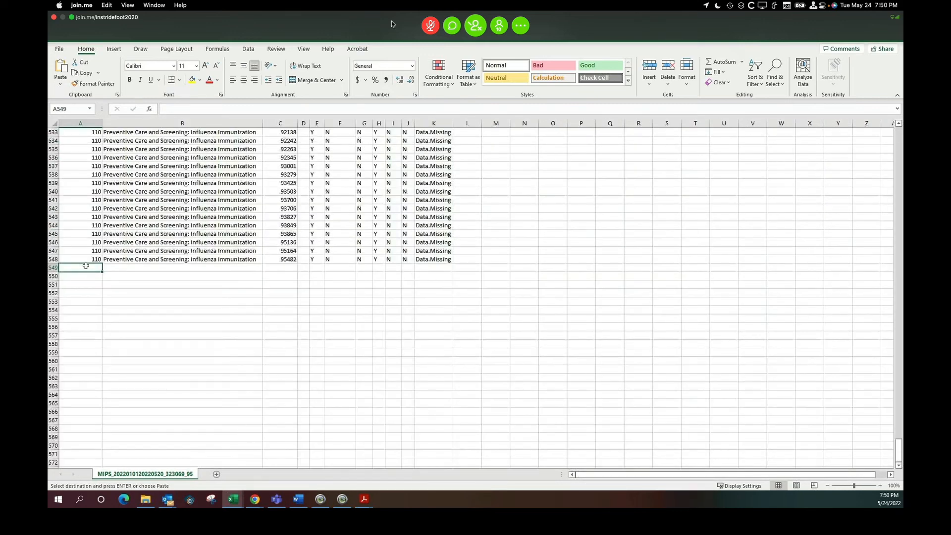
right_click(86, 268)
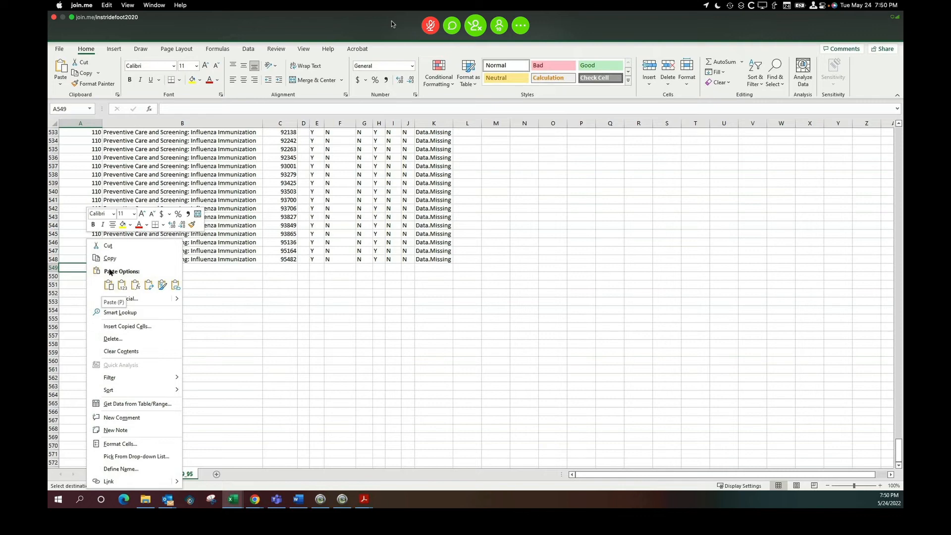
left_click(110, 286)
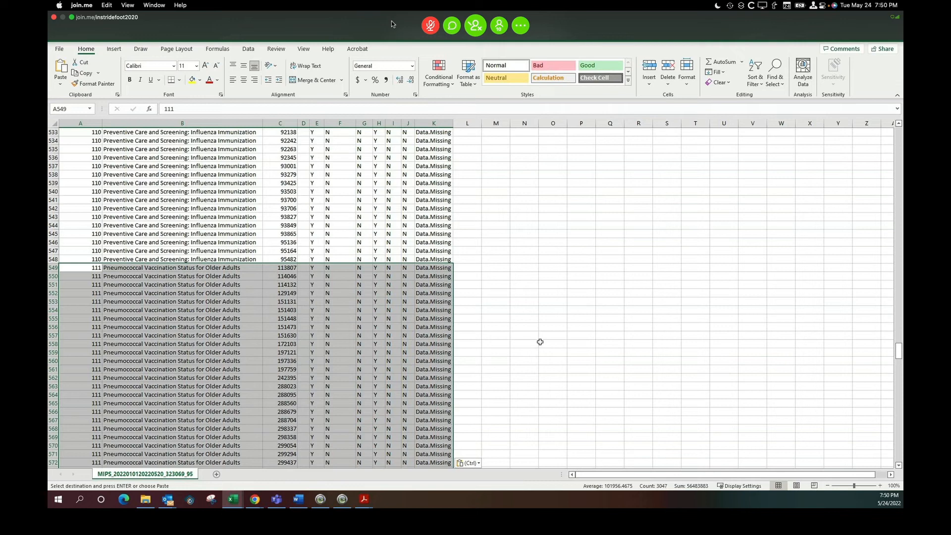
scroll(590, 309, "up", 15)
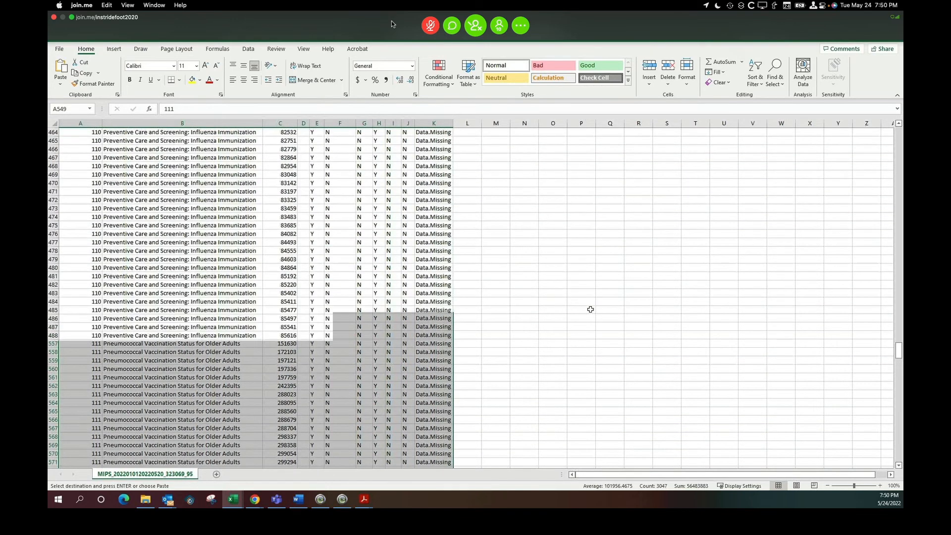
scroll(590, 309, "up", 20)
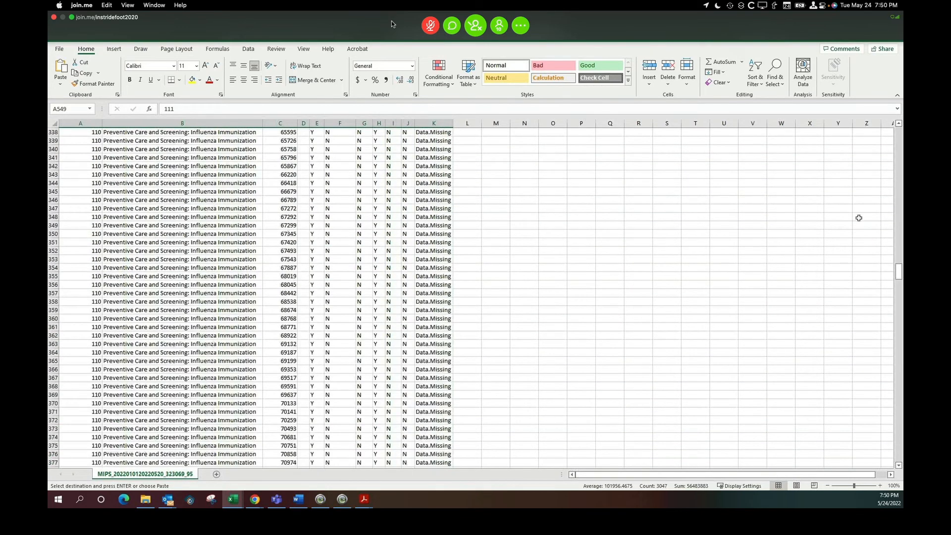
left_click_drag(898, 272, 898, 140)
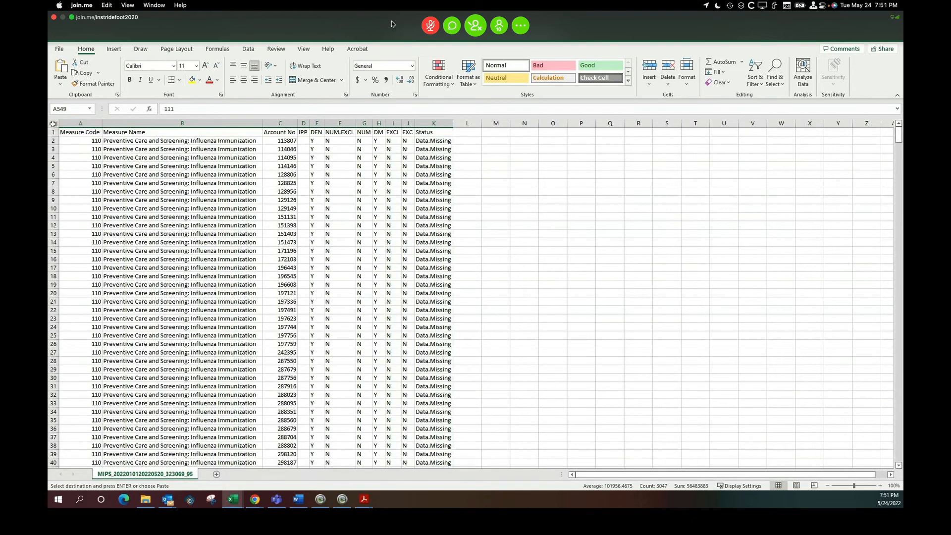
Sort the entire combined measure sheet by Account No from smallest to largest, with headers.
left_click(53, 124)
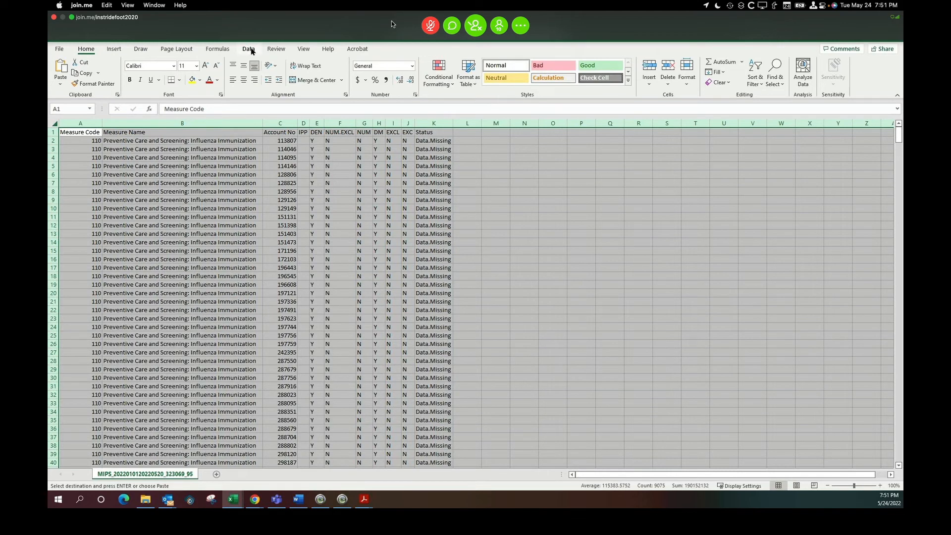
left_click(249, 49)
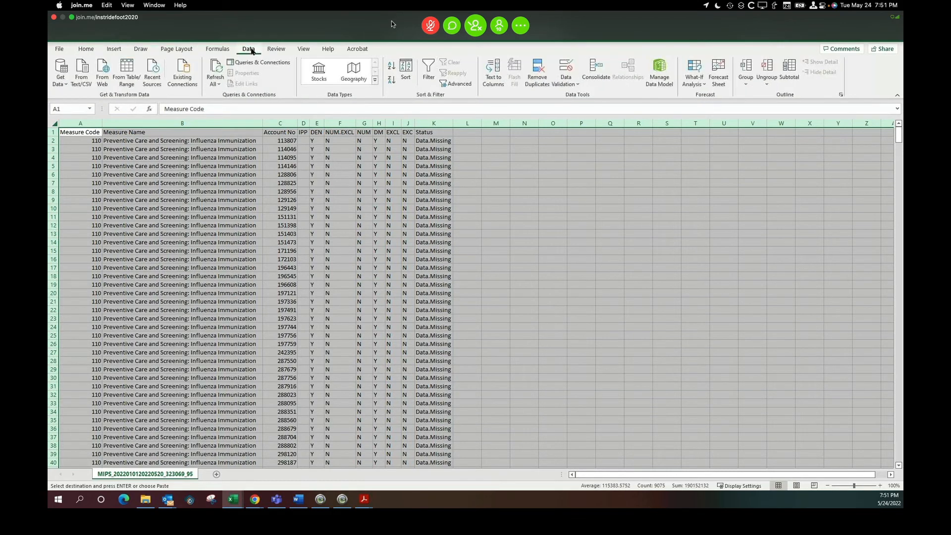
left_click(404, 72)
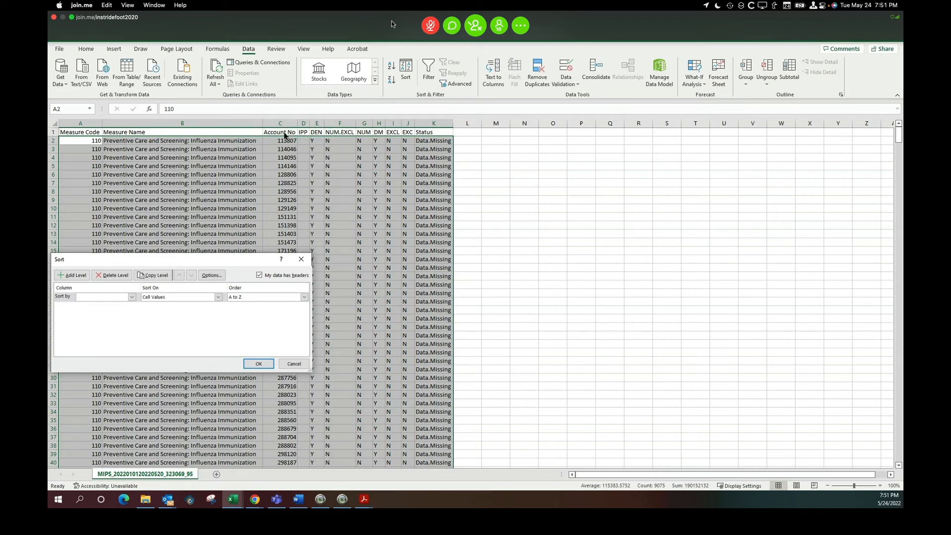
left_click(132, 297)
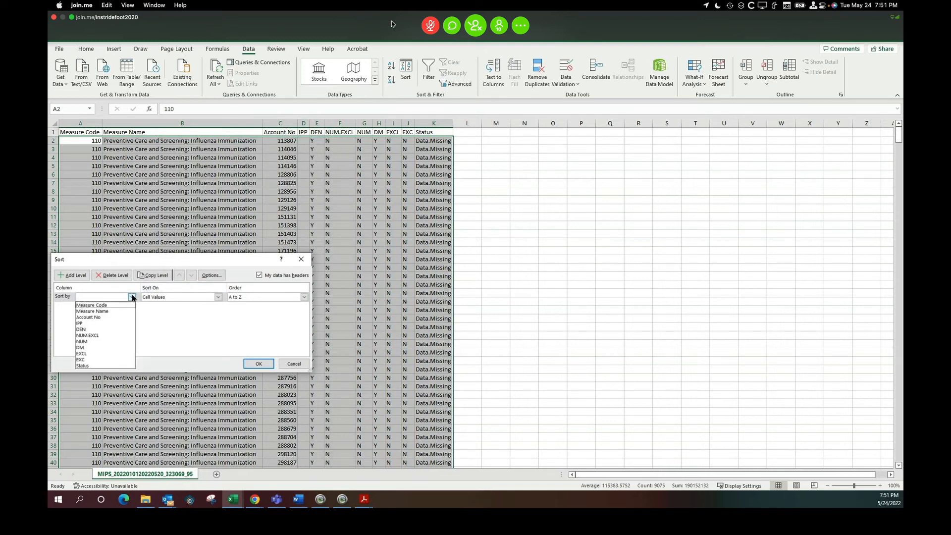
left_click(89, 317)
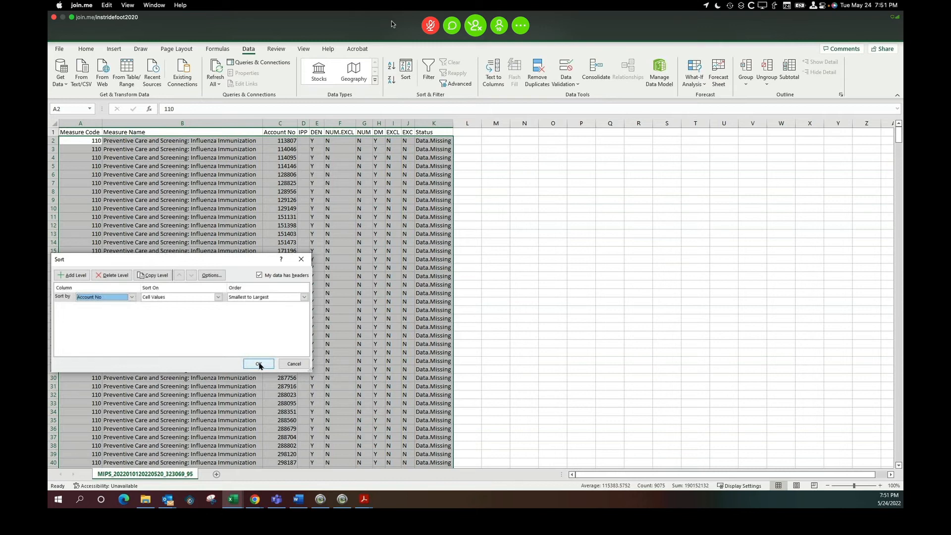
left_click(259, 364)
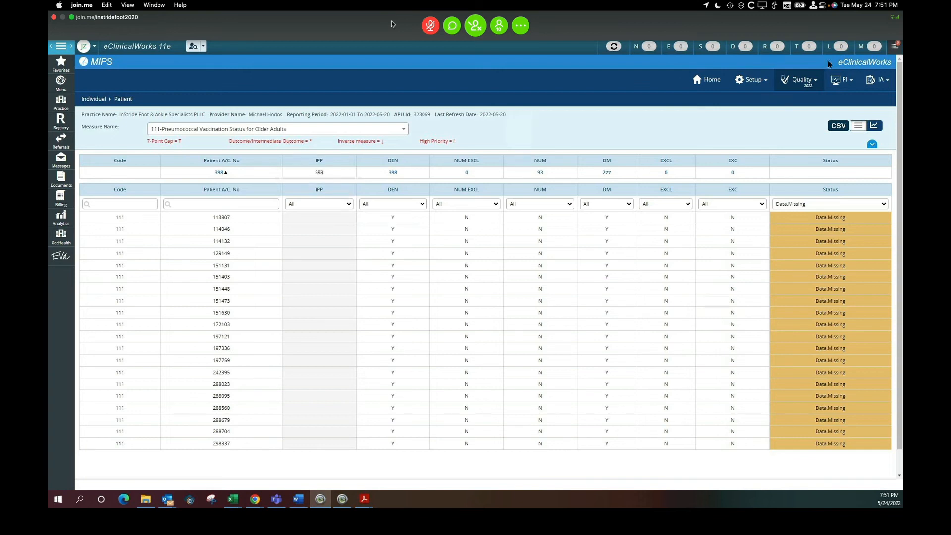
Open the test patient's 05/24/2022 toe pain progress note from the office visits list.
left_click(709, 48)
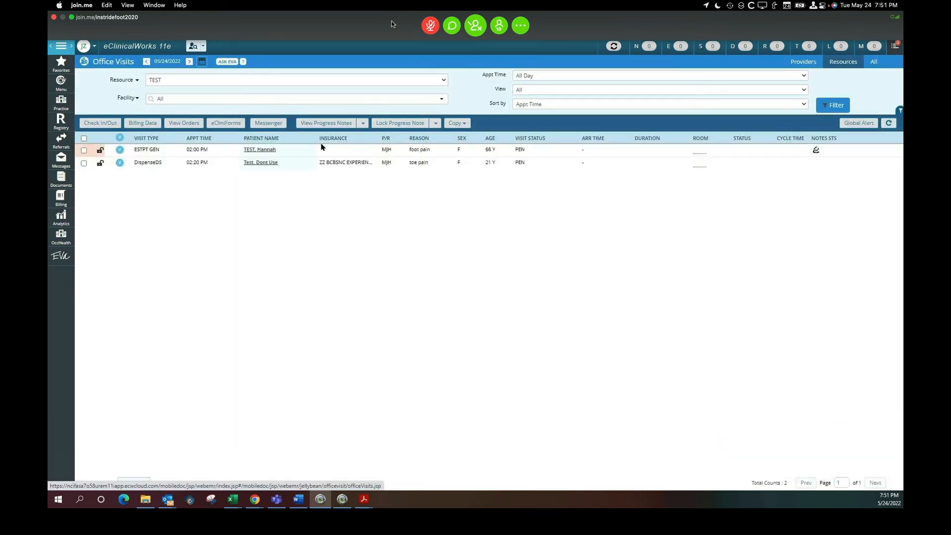
left_click(260, 163)
left_click(588, 90)
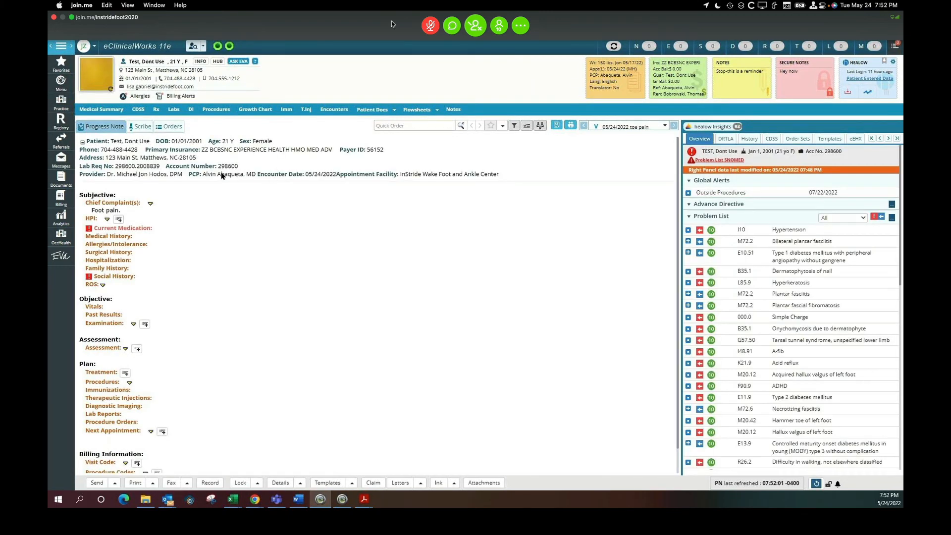
Look up the test patient by account number in Patient Lookup and open their progress notes without carrying forward medications.
left_click(205, 48)
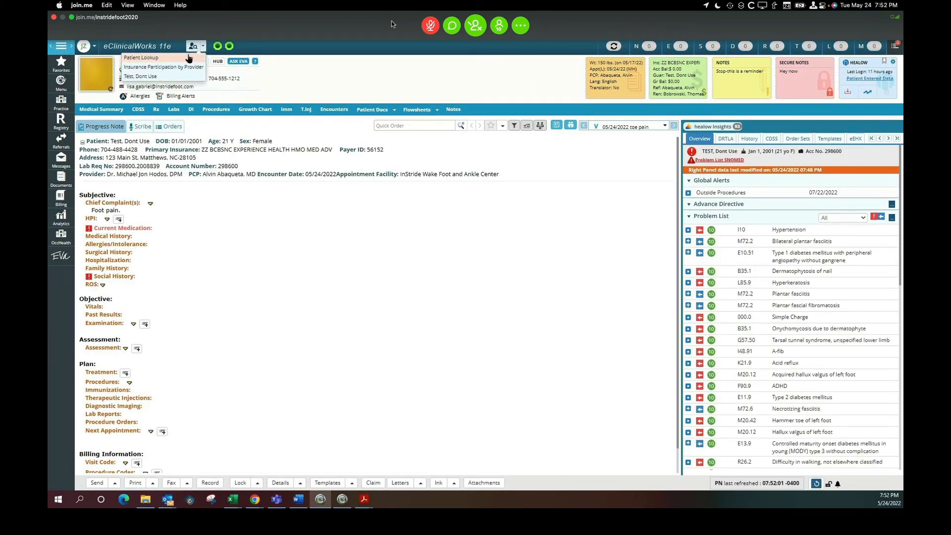
left_click(149, 58)
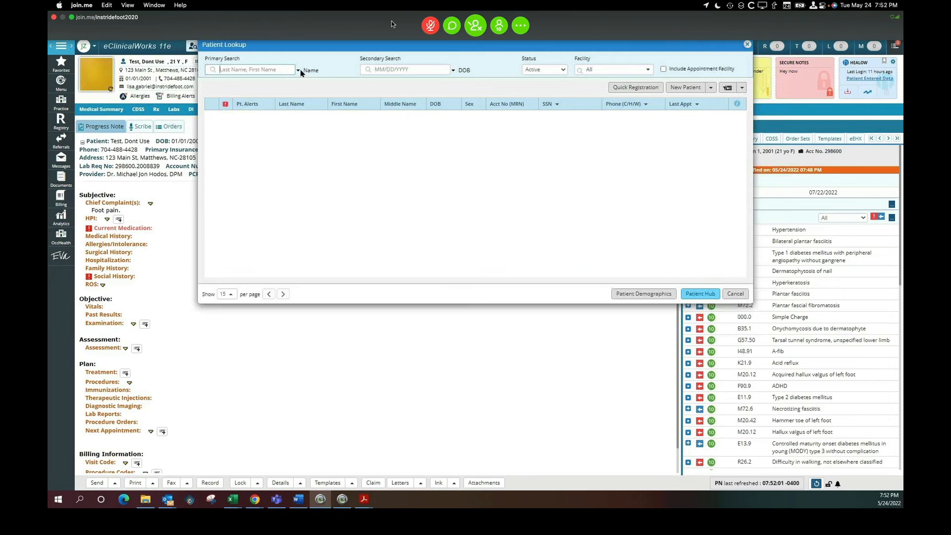
left_click(298, 71)
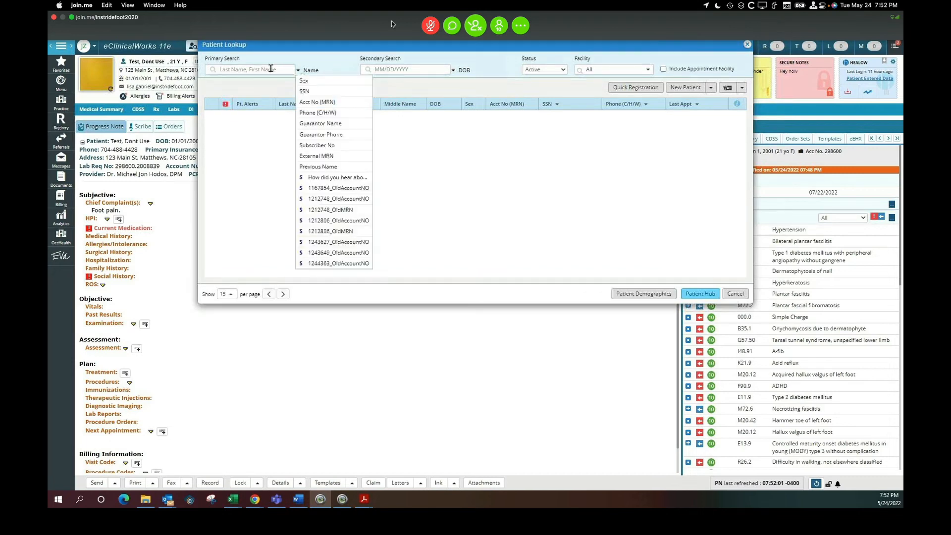
left_click(311, 103)
left_click(239, 69)
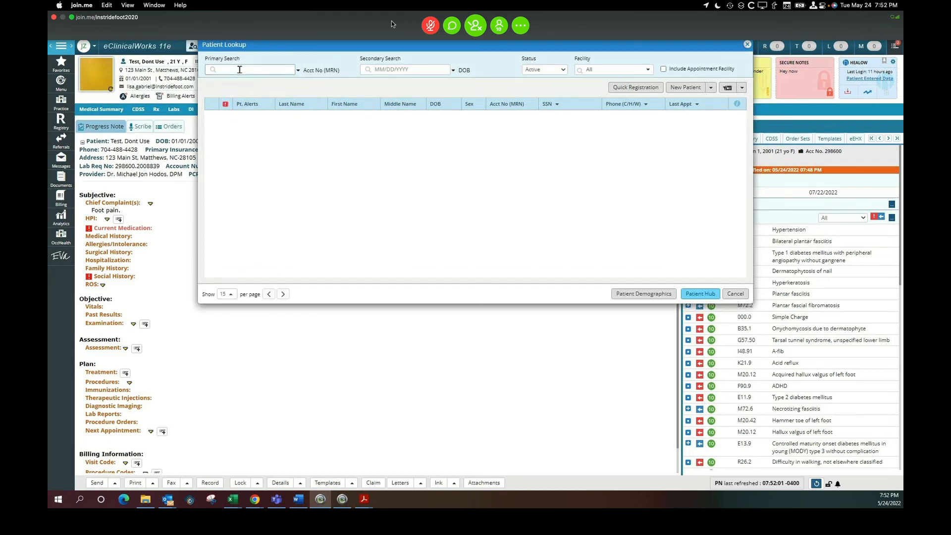
type("298600")
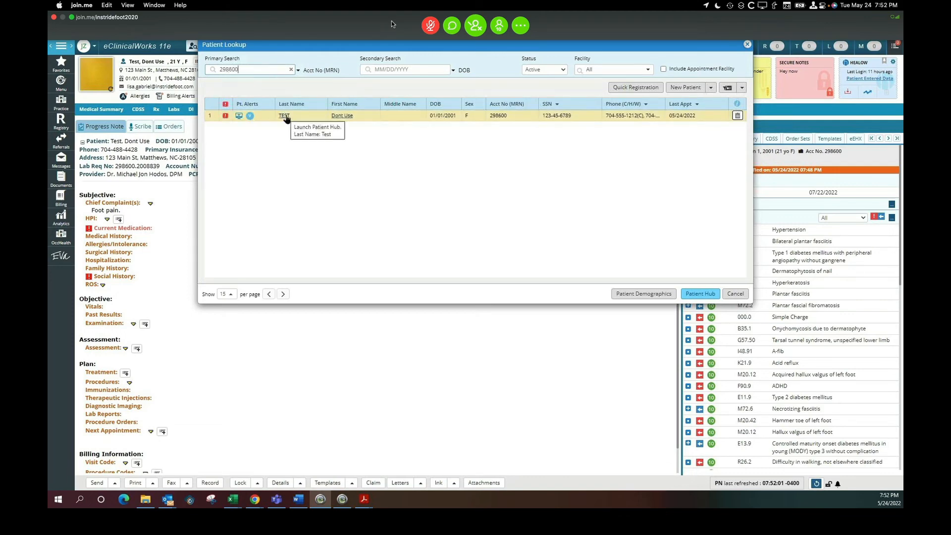
left_click(284, 116)
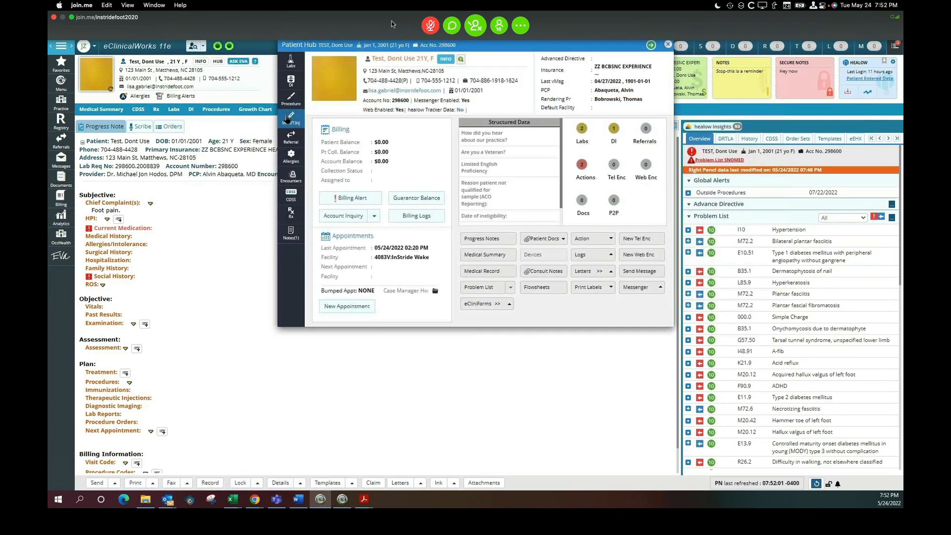
left_click(474, 242)
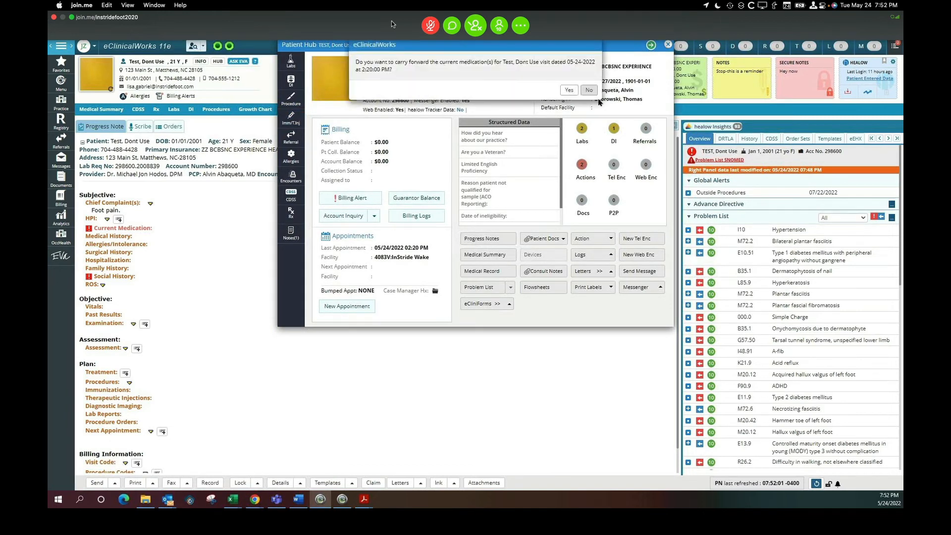
left_click(587, 91)
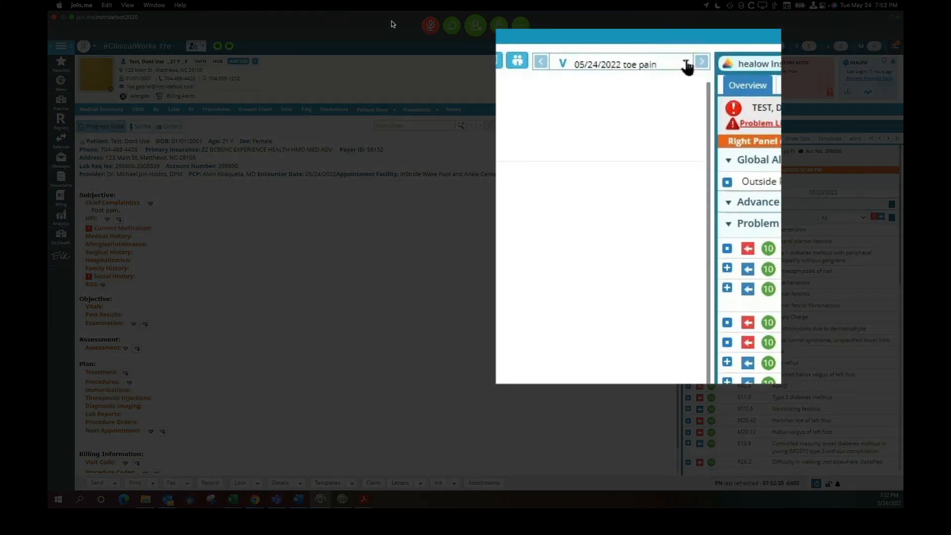
Switch to the patient's 05/17/2022 encounter note and scroll down through its medications and vital signs.
left_click(685, 62)
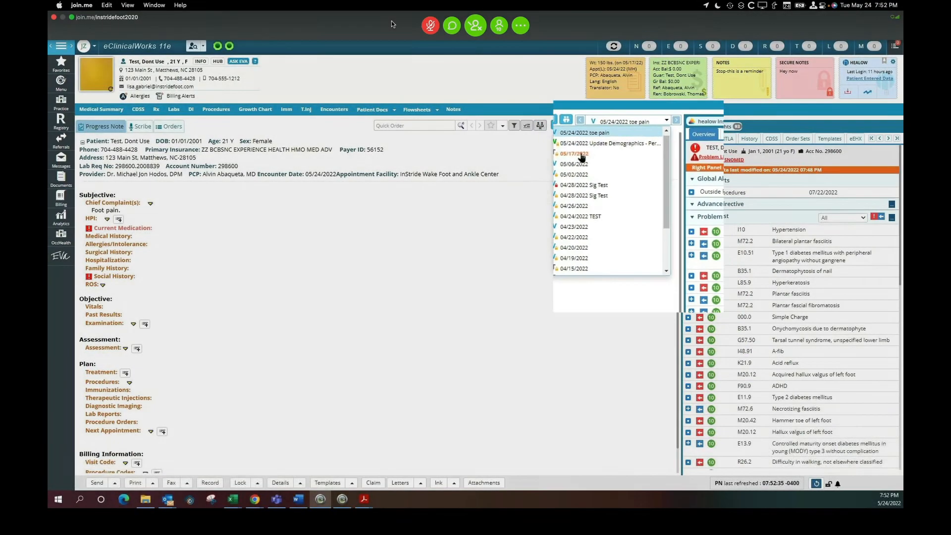
left_click(540, 121)
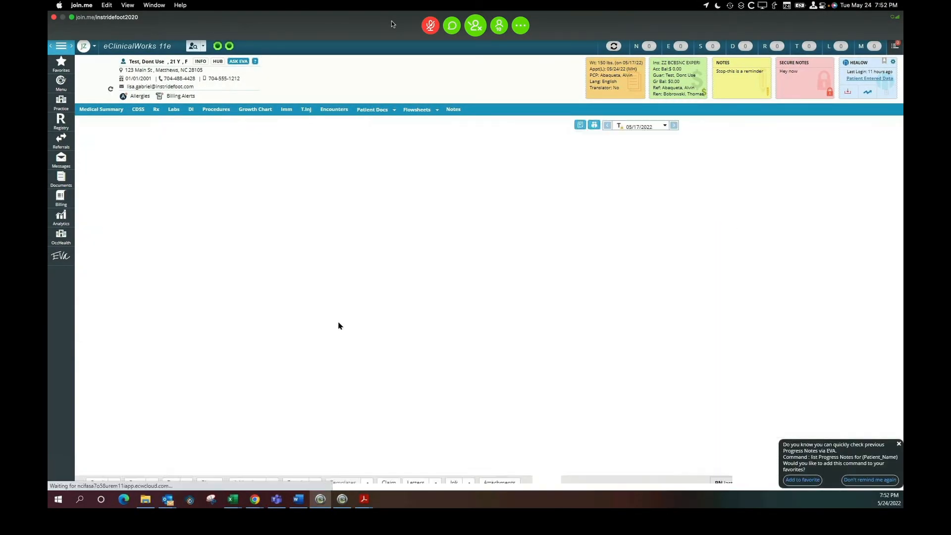
scroll(285, 334, "down", 3)
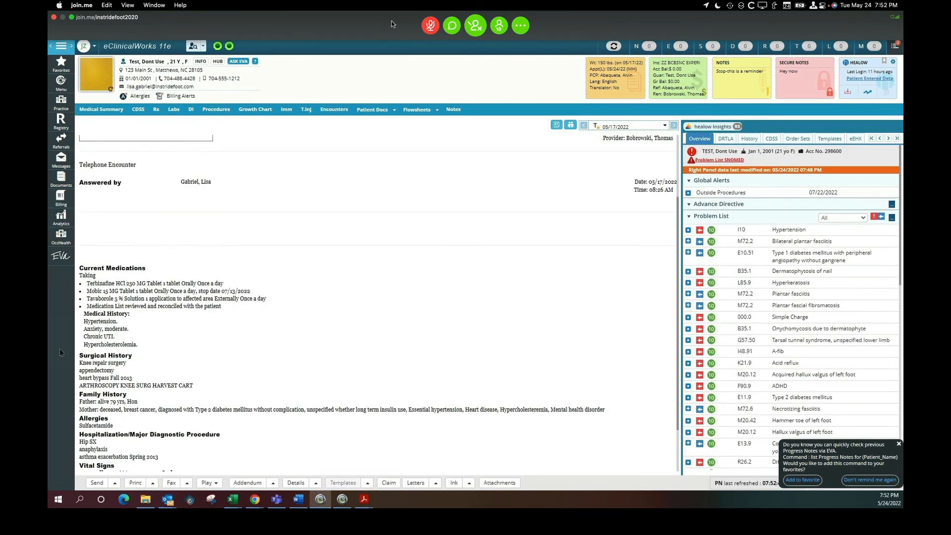
scroll(273, 336, "down", 2)
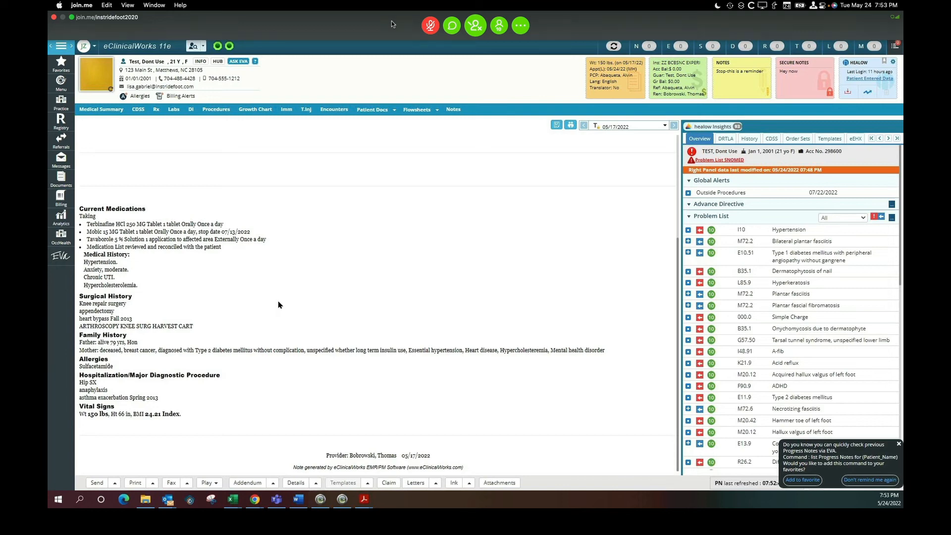
In the measure 111 spreadsheet, enter the date 5/4/2022 in cell L2 beside the first record.
key("alt+Tab")
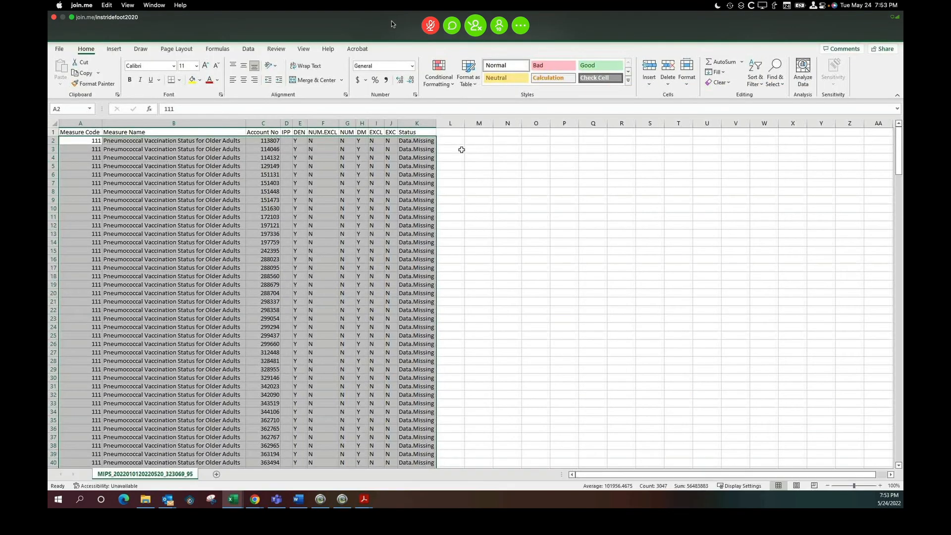
left_click(457, 141)
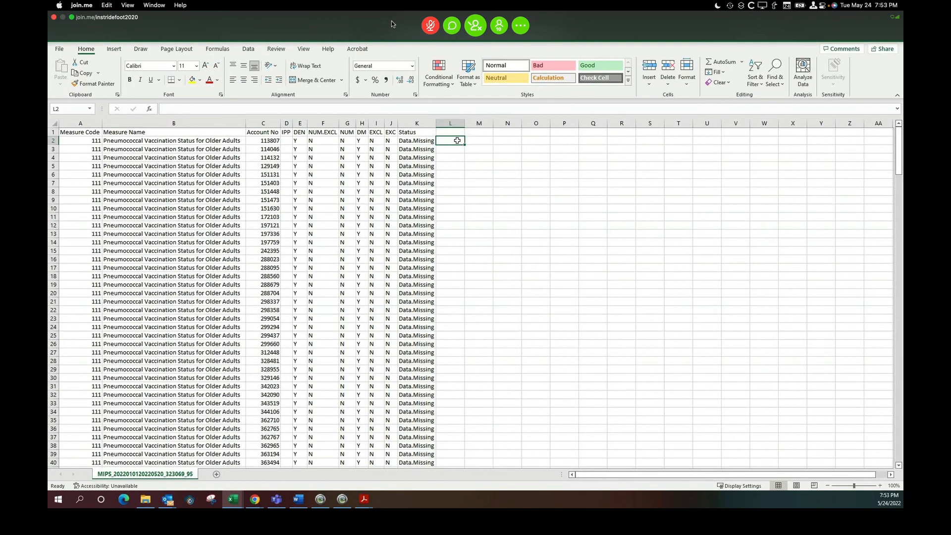
type("5/4/2022")
key("Tab")
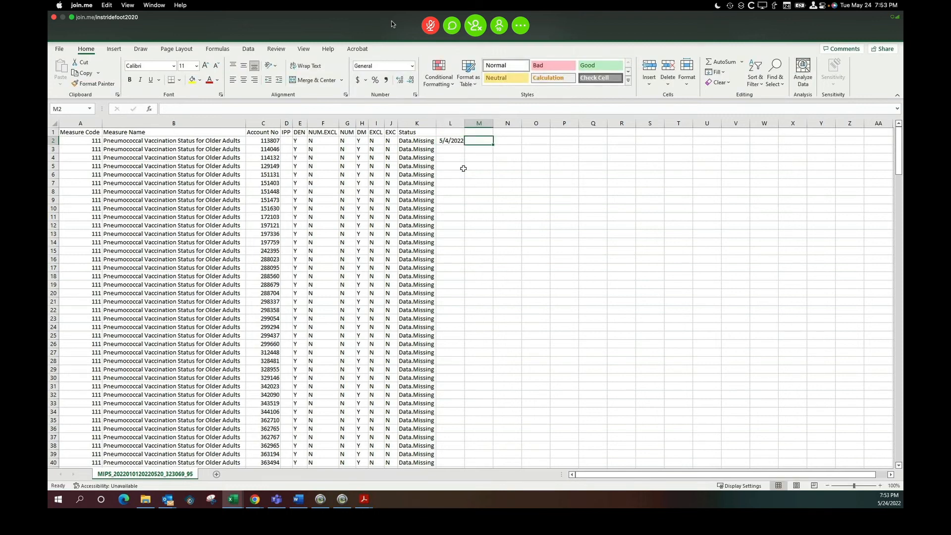
key("alt+Tab")
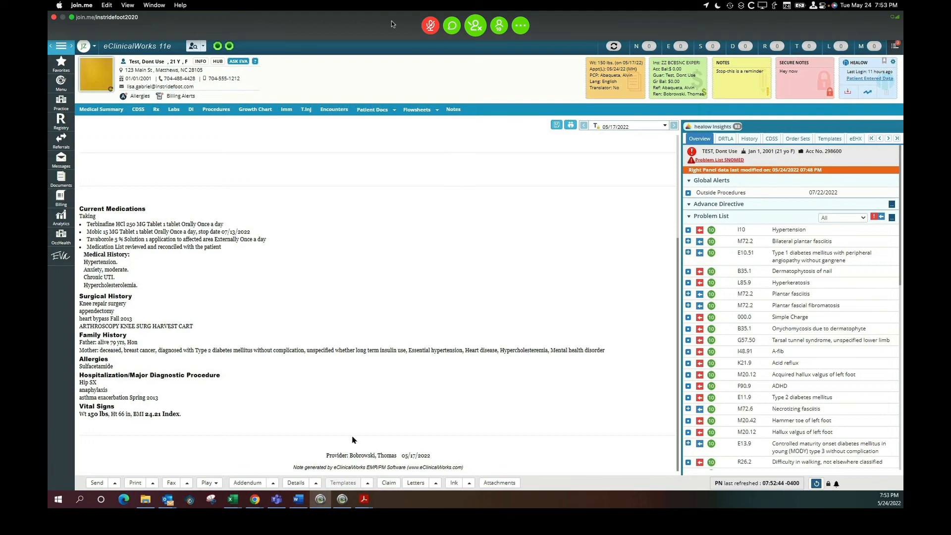
Add the addendum "Capturing Medication for MIPS" to the 05/17/2022 progress note and save it.
left_click(265, 483)
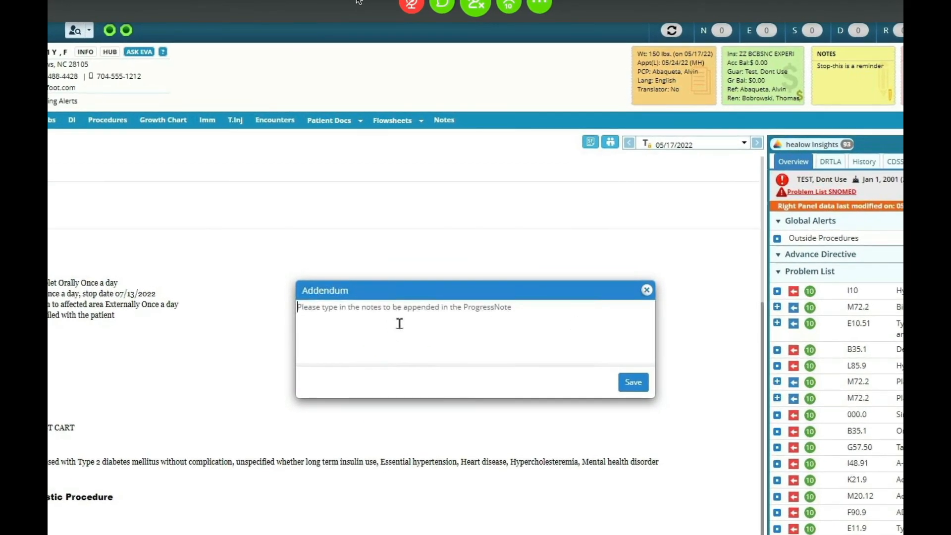
type("Captu")
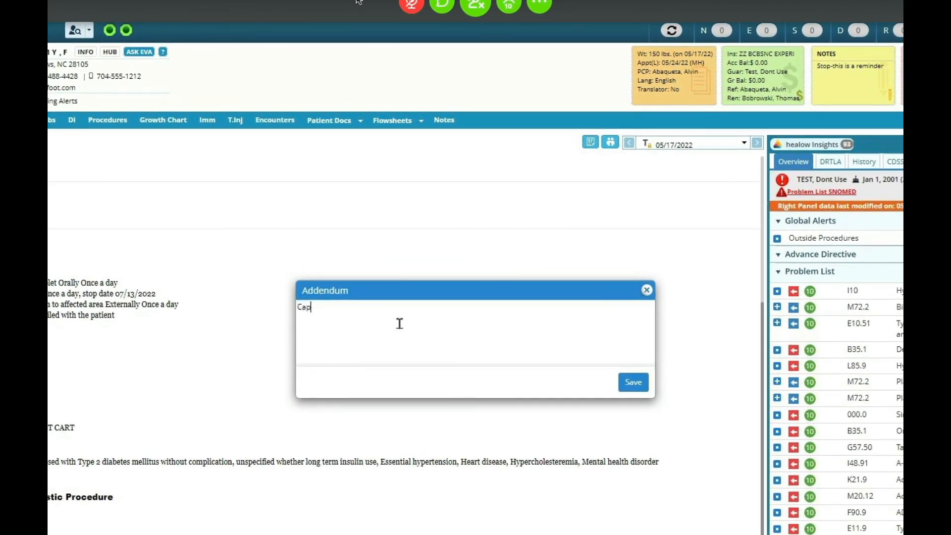
type("ring Medication for MIPS")
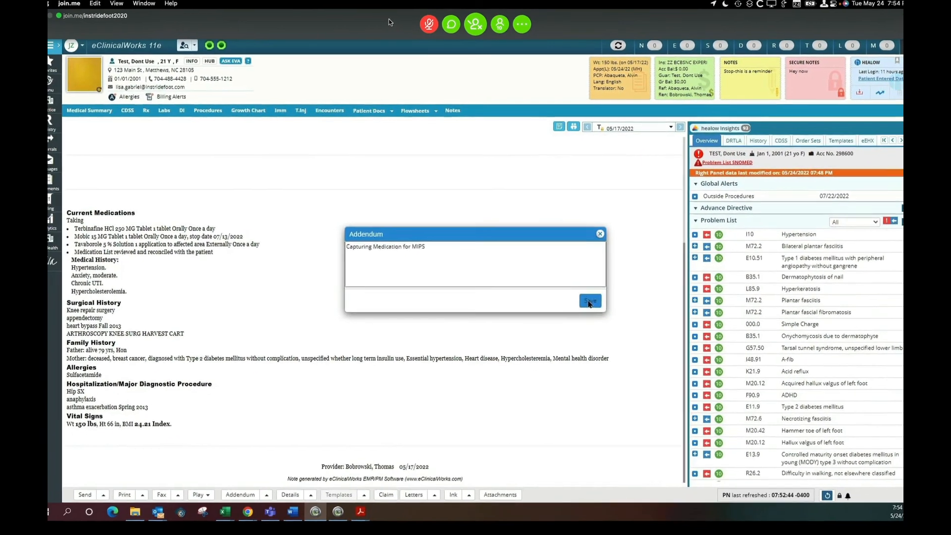
left_click(627, 369)
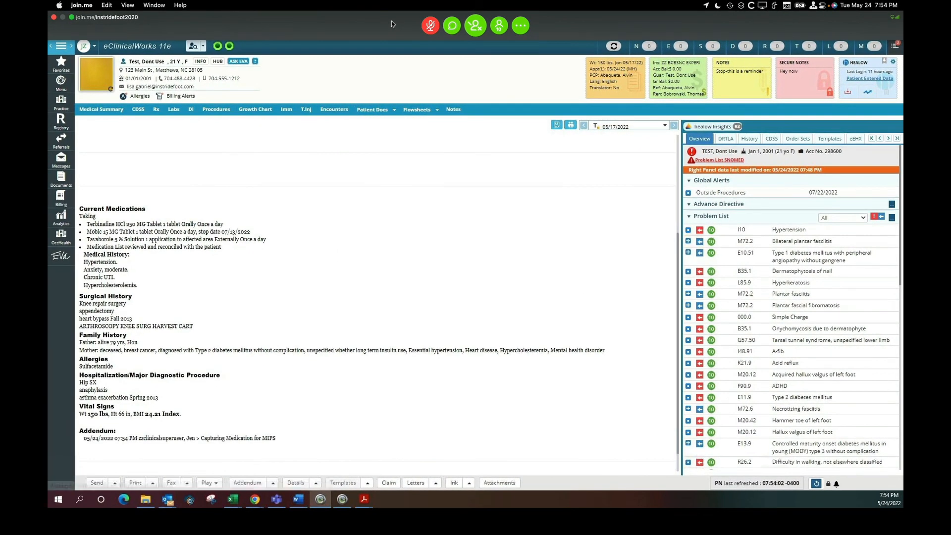
Open the MIPS quality measures report from favourites for the selected provider.
left_click(273, 483)
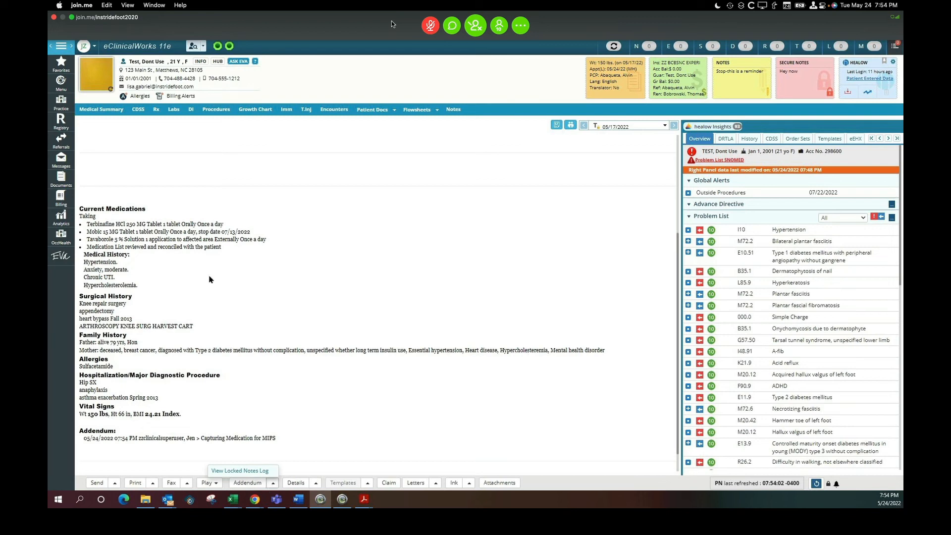
left_click(57, 64)
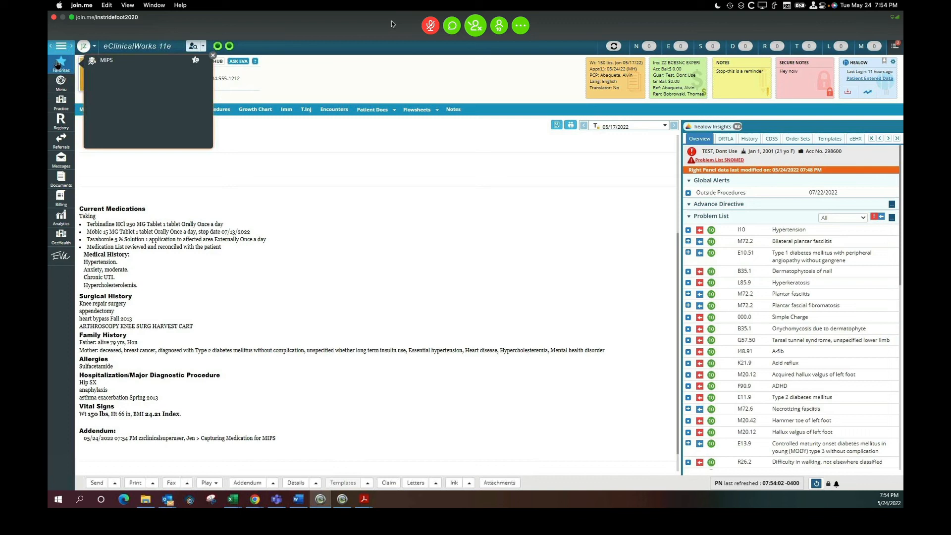
left_click(96, 63)
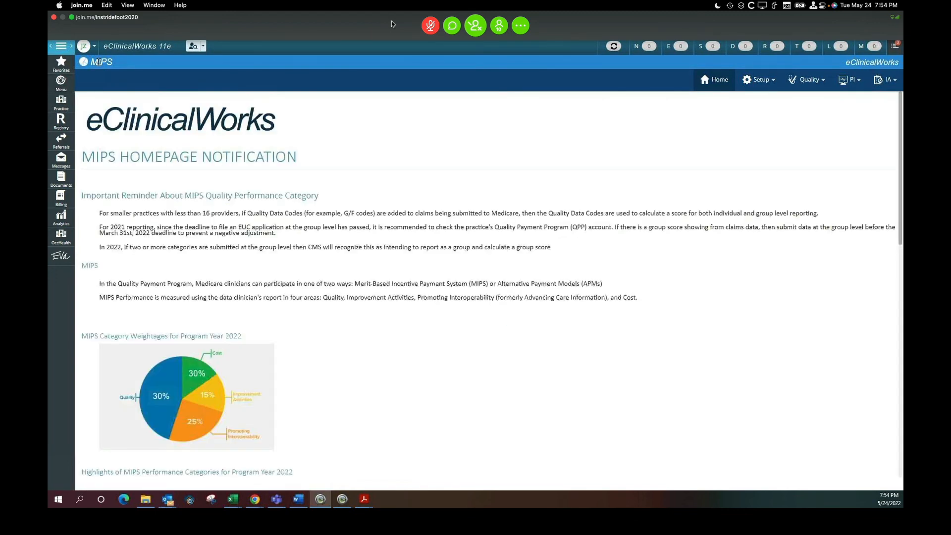
left_click(825, 81)
left_click(813, 102)
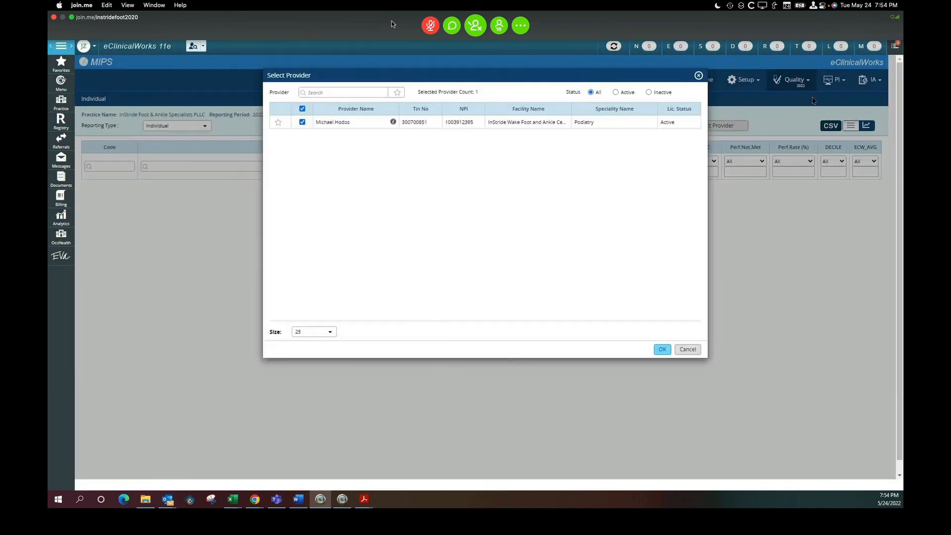
left_click(662, 349)
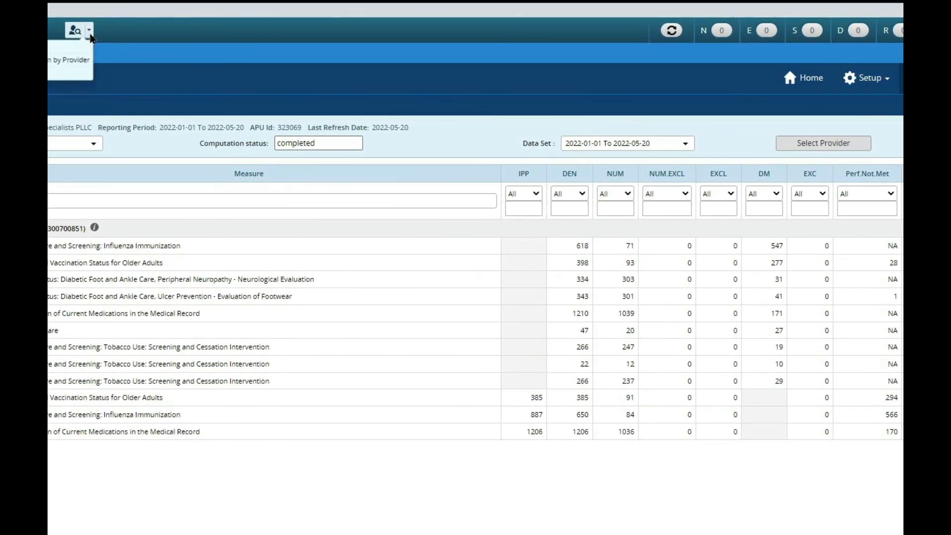
Open the test patient's Patient Hub and view the billing alerts.
left_click(56, 74)
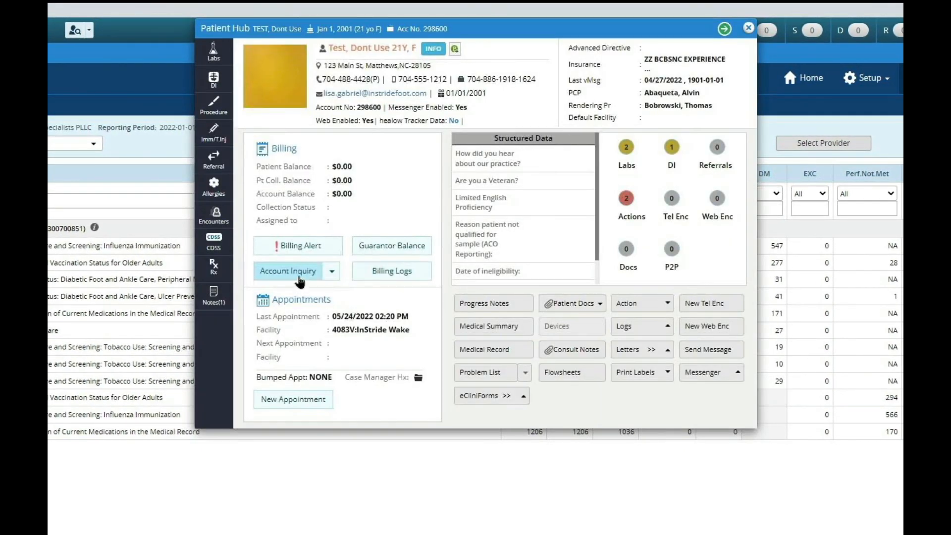
left_click(297, 245)
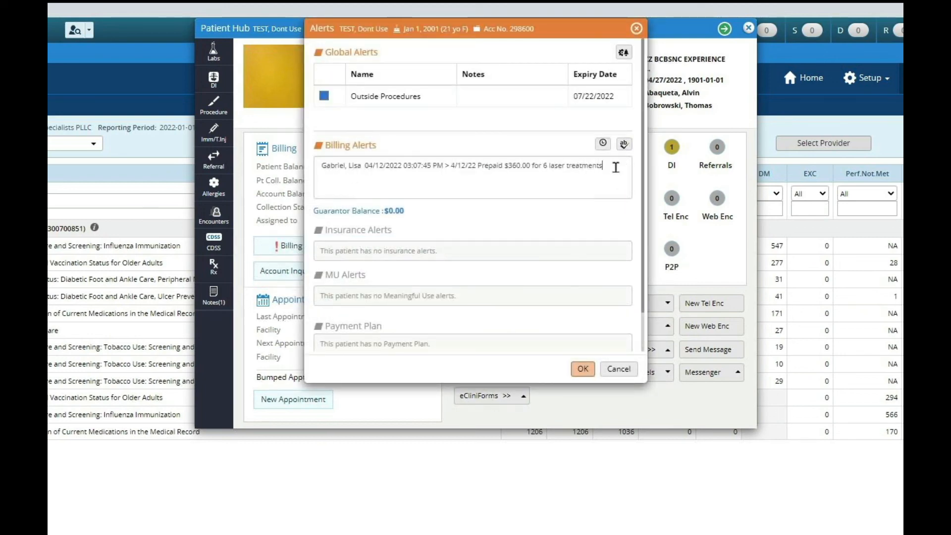
Add the billing alert line "Nuer need for mips on 05/26 appt" with a user timestamp and save the alerts.
left_click(615, 167)
key("Return")
type("Nuer need for mips")
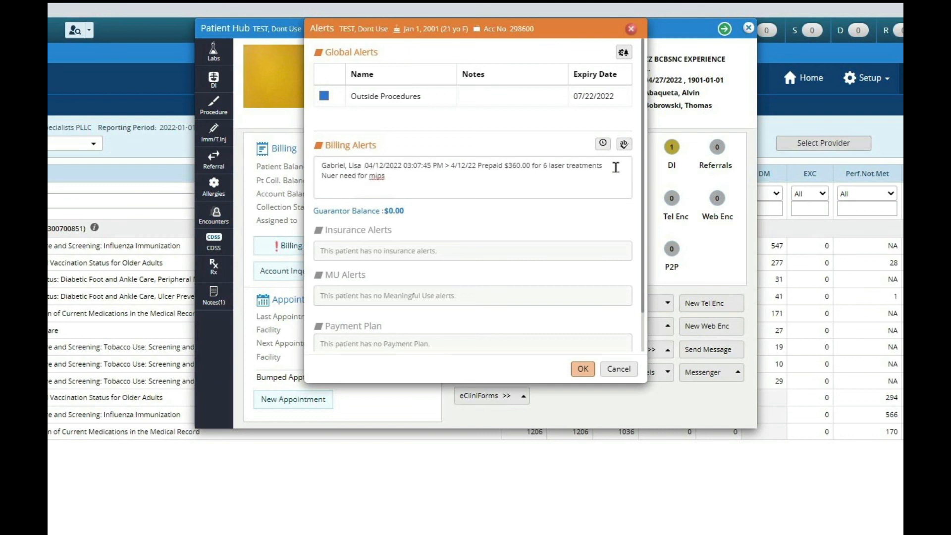
type(" on 05/26 appt")
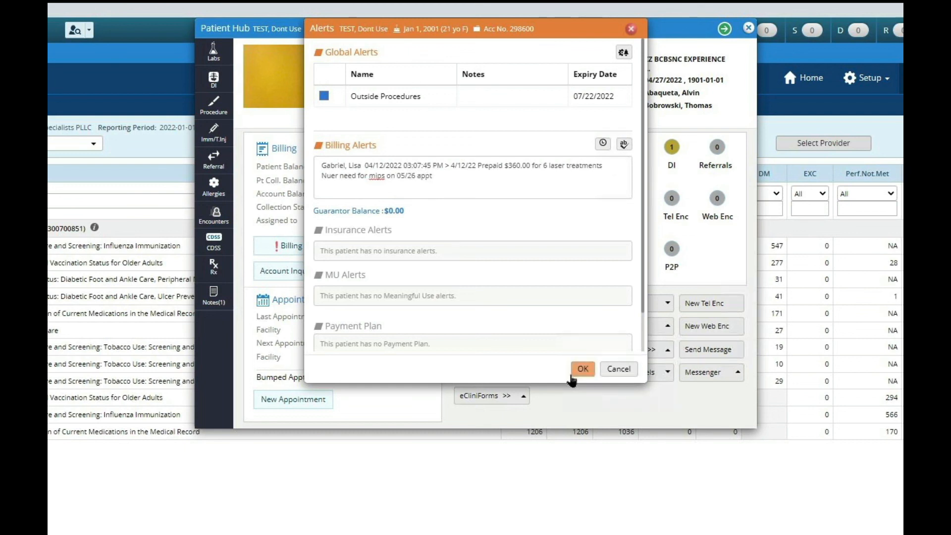
left_click(605, 145)
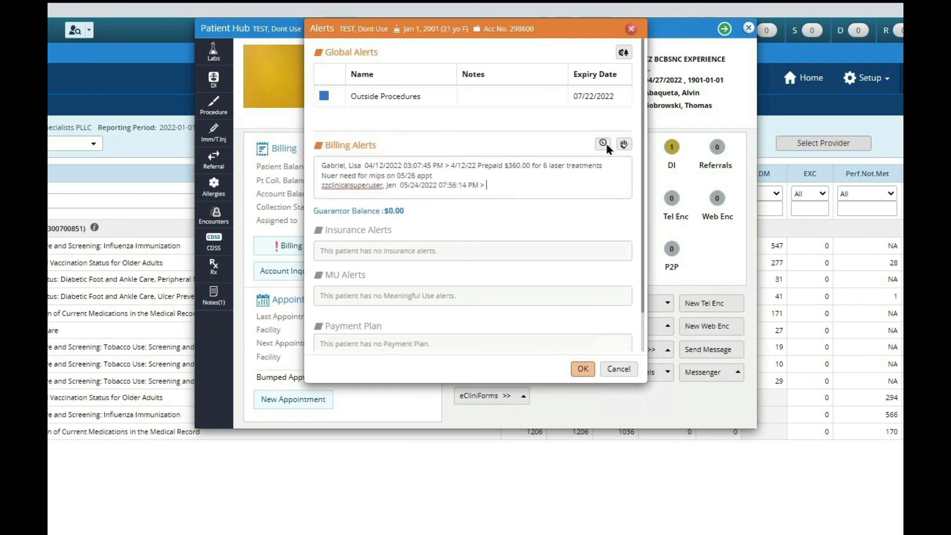
left_click(584, 371)
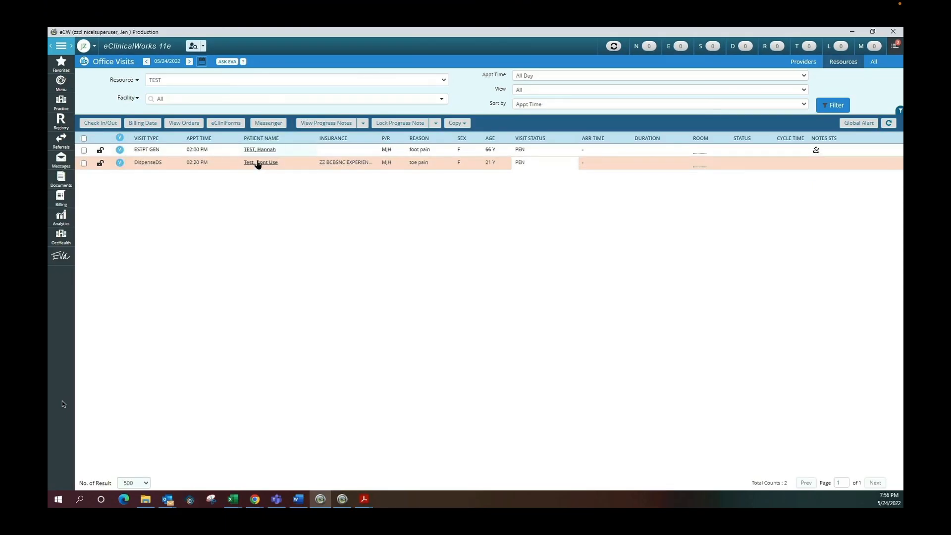
Open the test patient's 05/24/2022 progress note without carrying forward current medications.
left_click(257, 163)
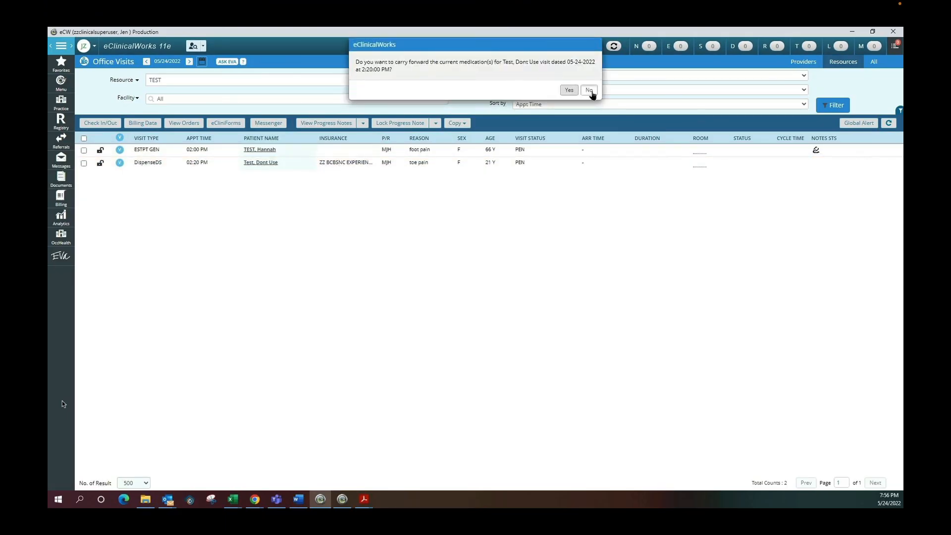
left_click(590, 90)
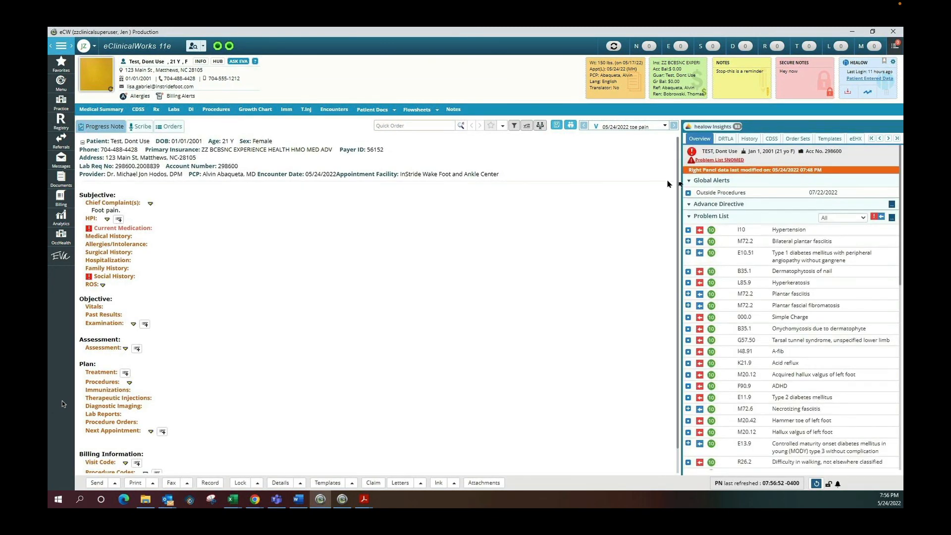
left_click(688, 181)
left_click(688, 181)
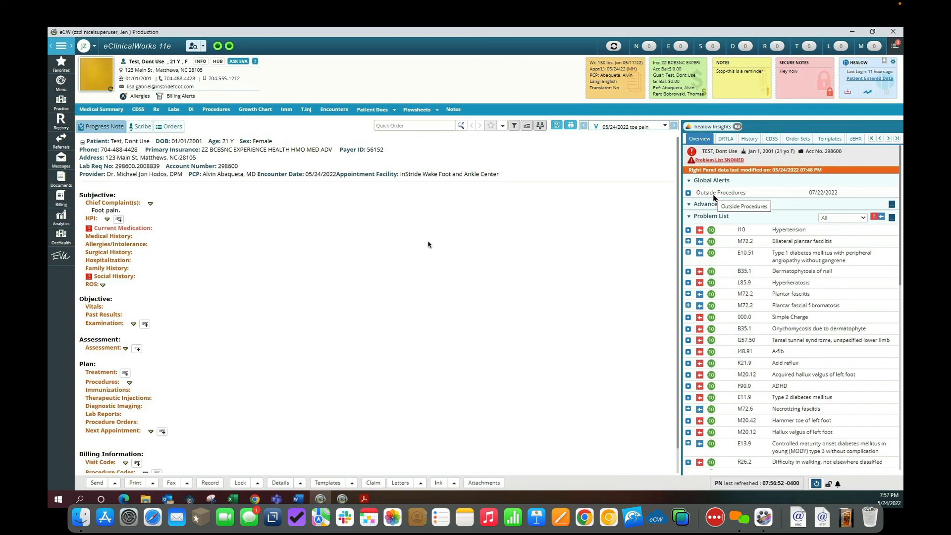
Open the test patient's Patient Hub from recent patients and view the billing alerts.
left_click(203, 47)
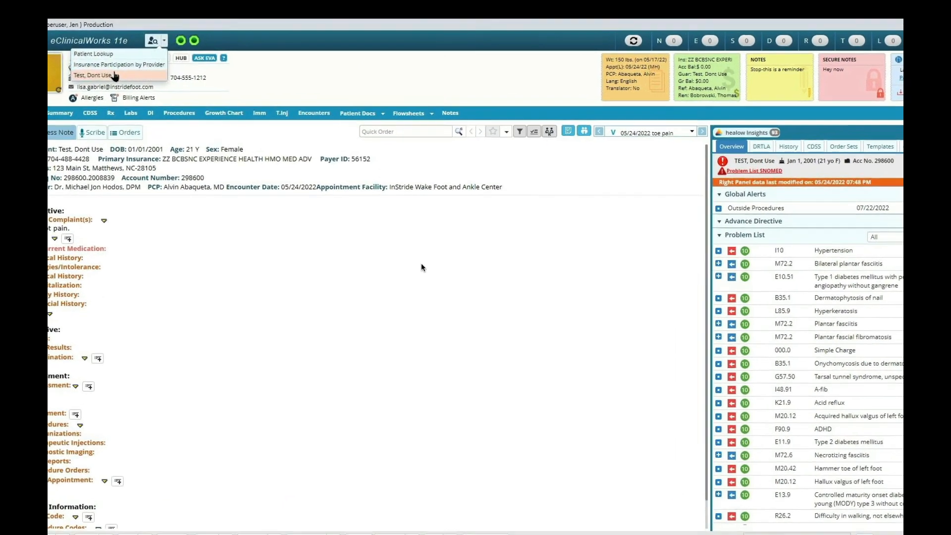
left_click(52, 75)
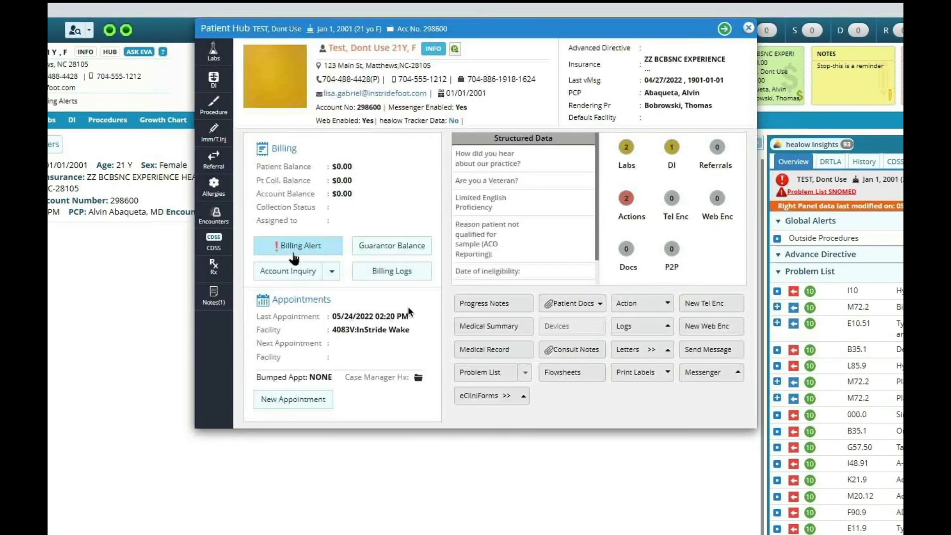
left_click(291, 248)
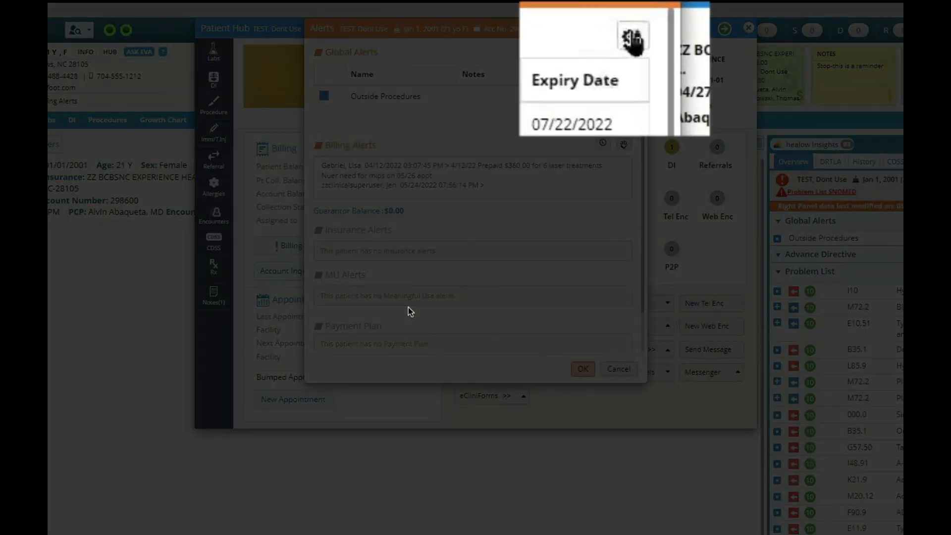
Open the global alerts configuration and create a new global alert named MIPS.
left_click(624, 52)
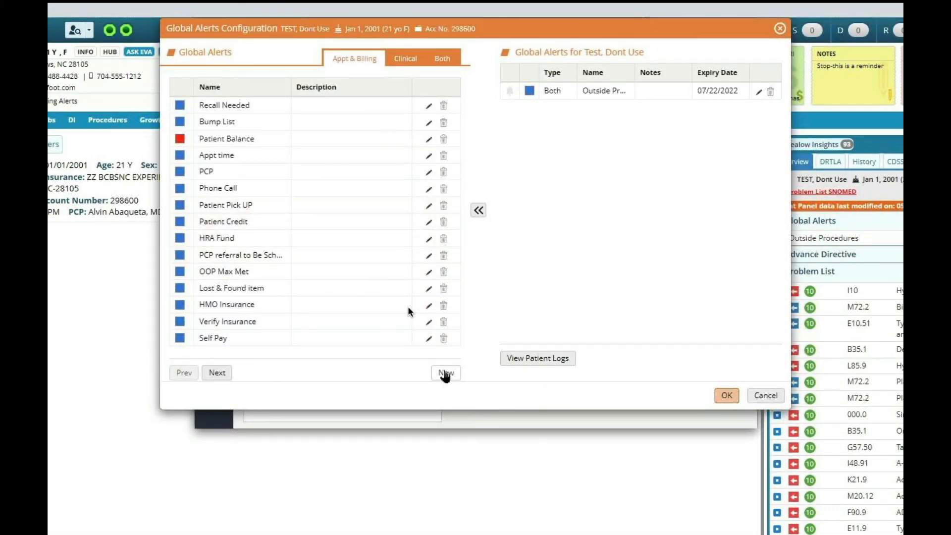
left_click(445, 374)
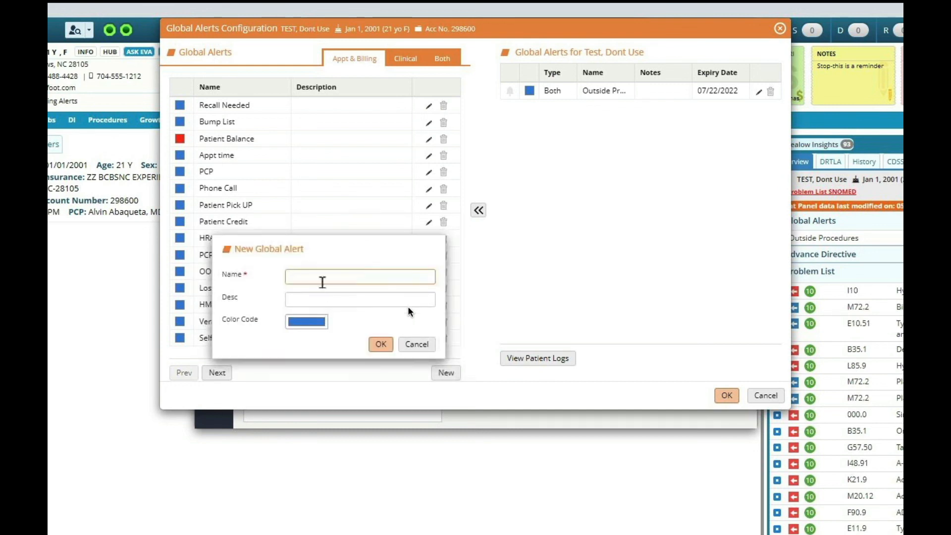
type("MIPS")
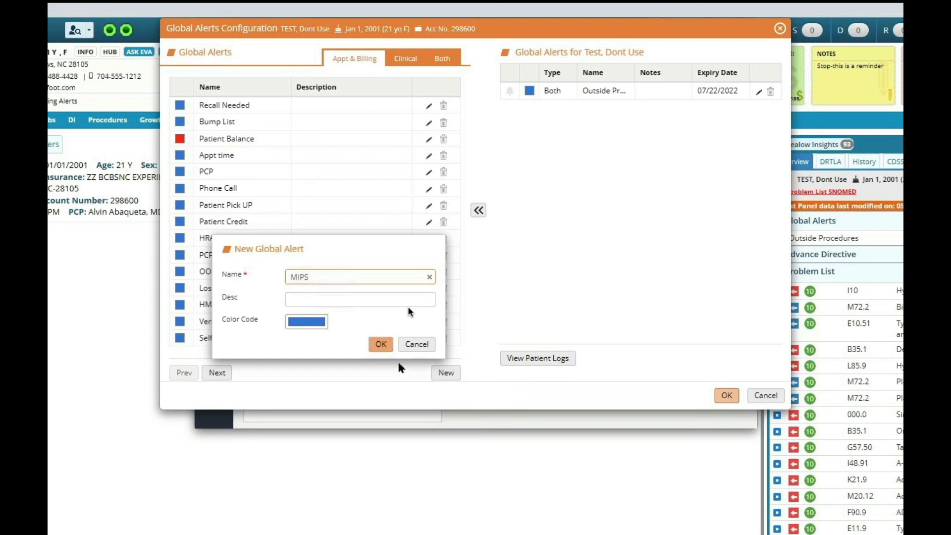
left_click(381, 344)
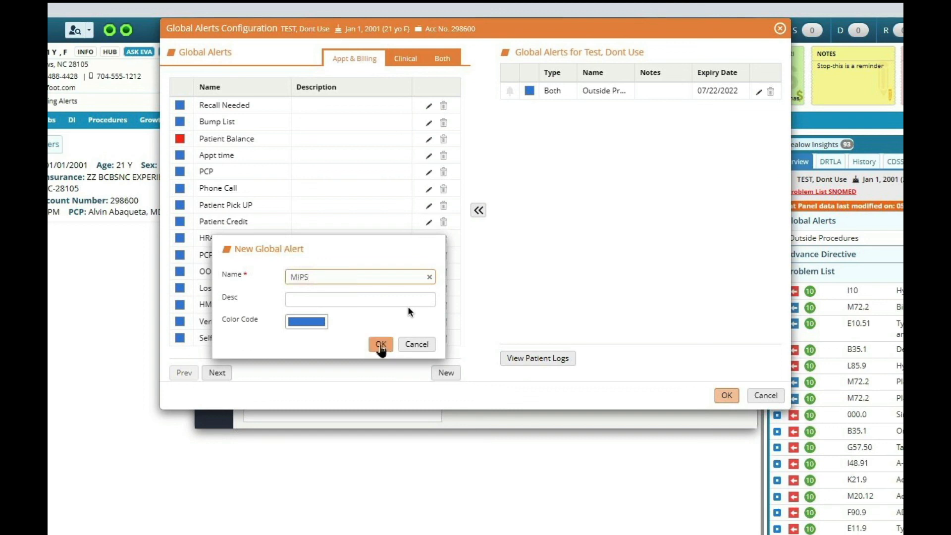
Page to the end of the global alerts list and assign the MIPS alert to the patient.
left_click(216, 375)
left_click(217, 375)
left_click(217, 376)
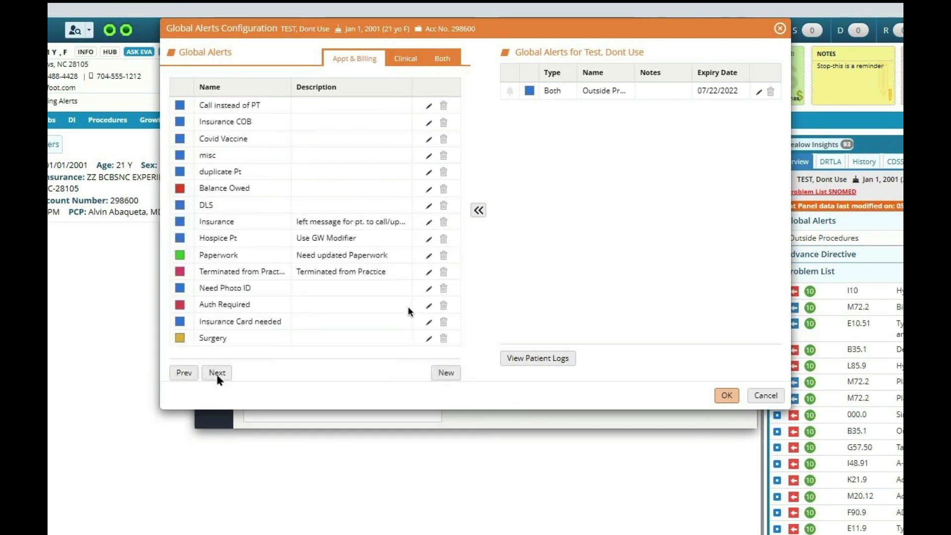
left_click(217, 373)
left_click(217, 373)
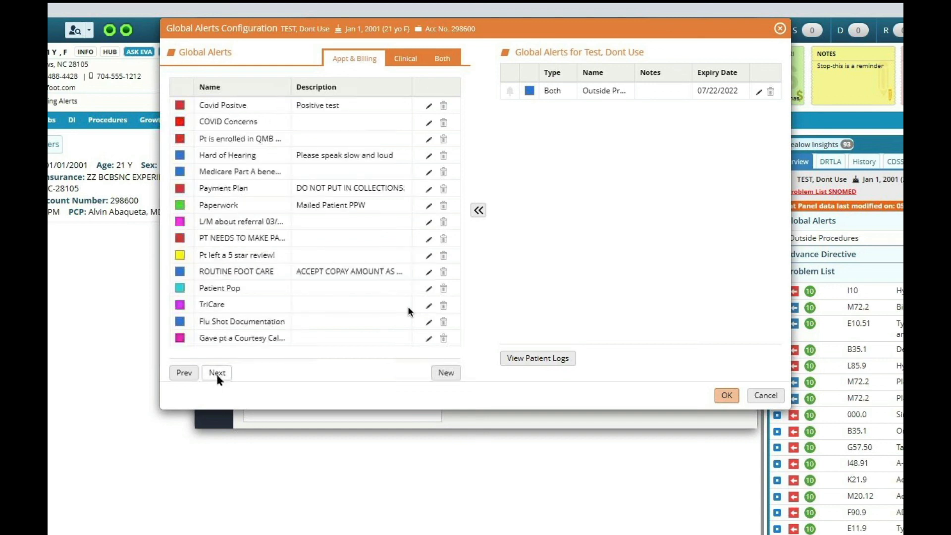
left_click(217, 374)
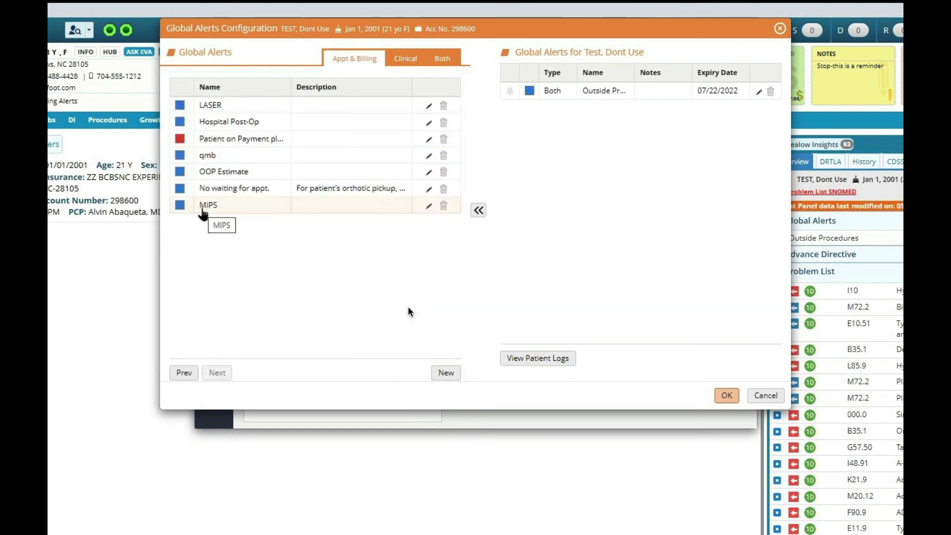
double_click(202, 205)
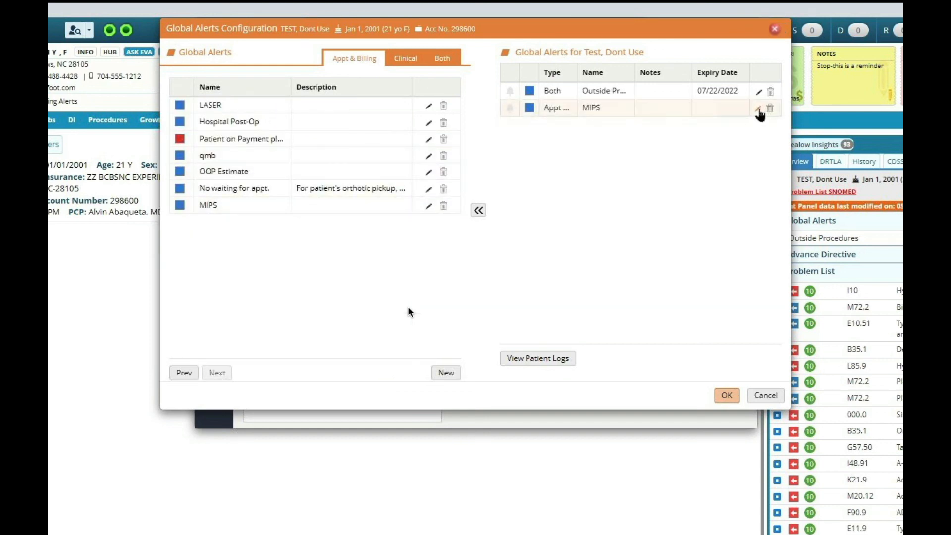
Add the note "Grab fall risk" to the patient's MIPS alert and save the alerts.
left_click(759, 108)
left_click(561, 183)
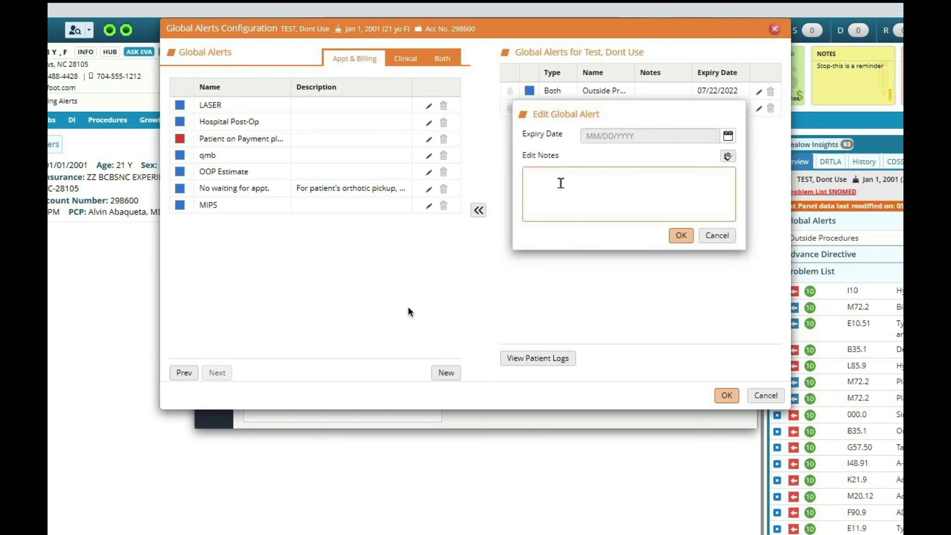
type("Grab fall risk")
left_click(681, 235)
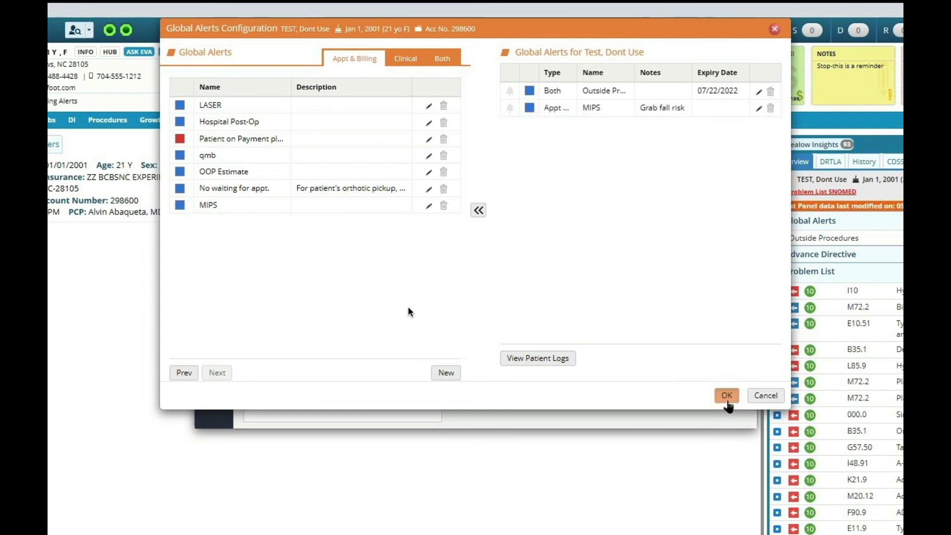
left_click(727, 402)
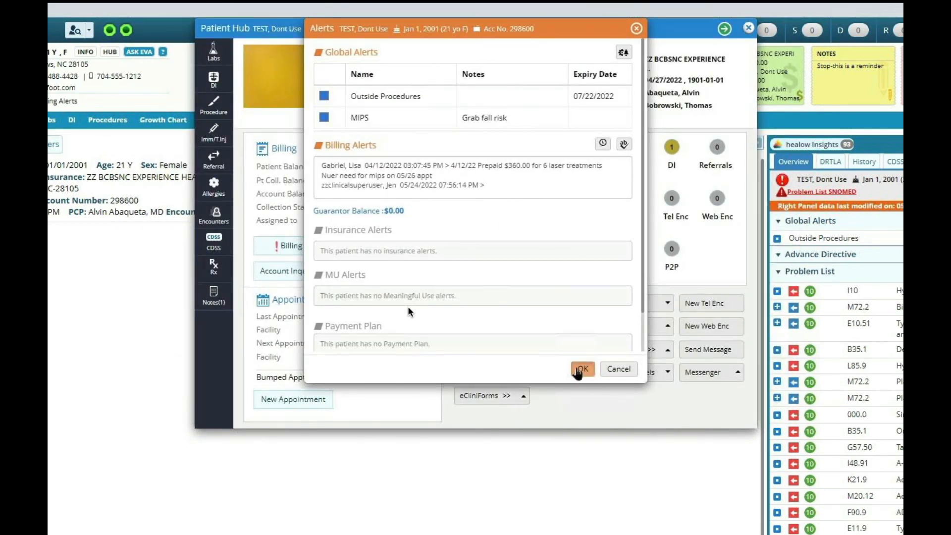
left_click(582, 369)
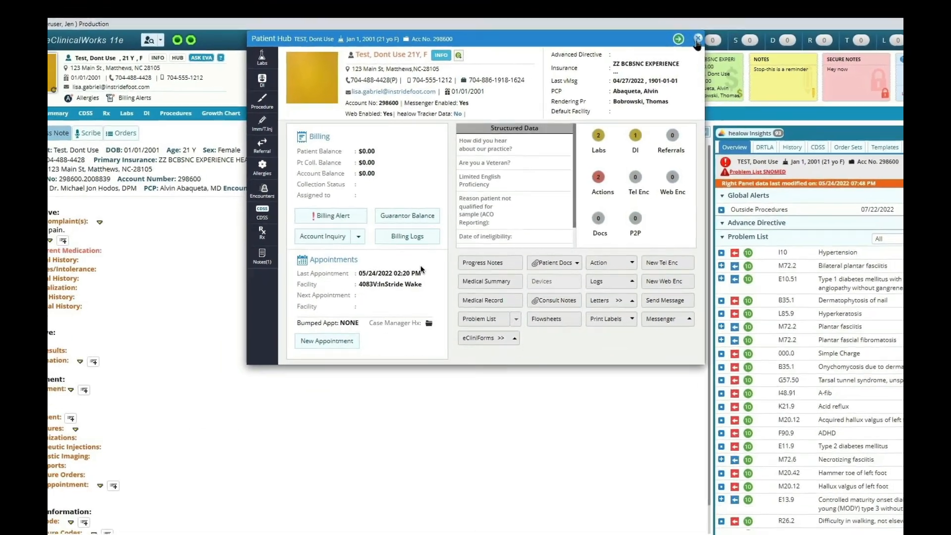
Close the Patient Hub, reopen the progress note without carrying forward medications, and expand Global Alerts.
left_click(735, 31)
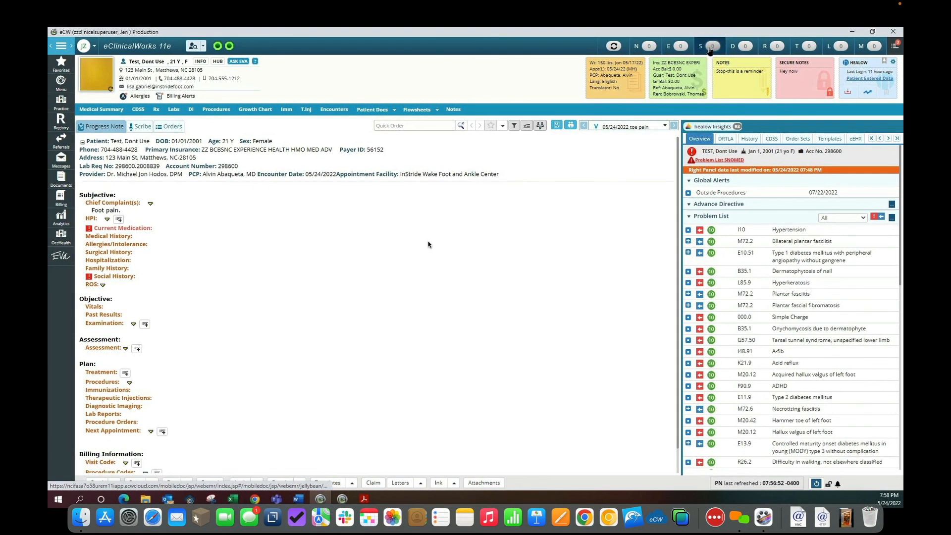
left_click(710, 49)
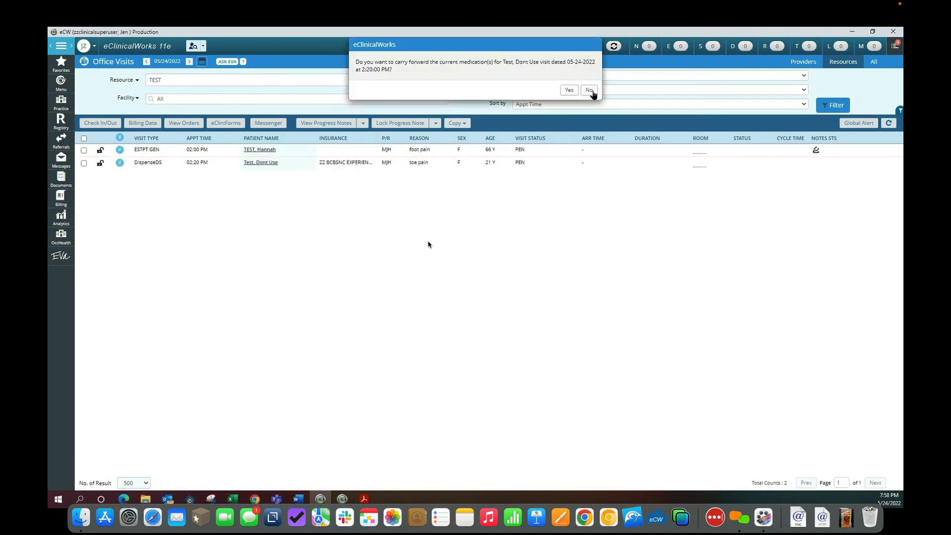
left_click(590, 91)
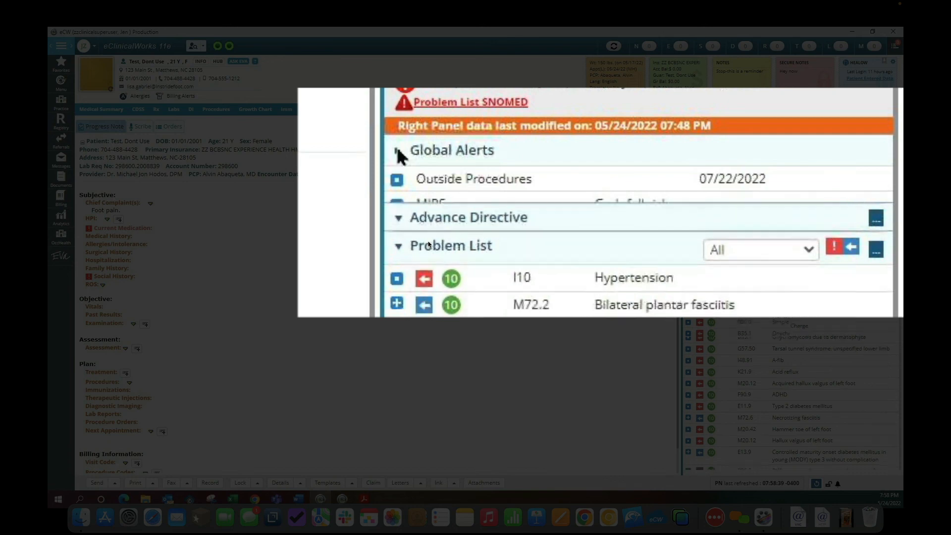
left_click(398, 151)
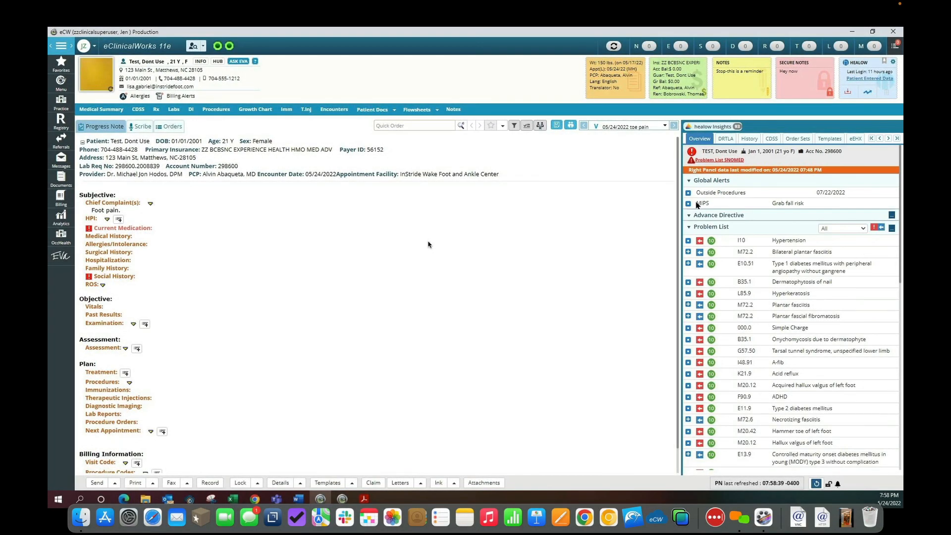
Reopen the test patient's Patient Hub and its billing alerts.
left_click(203, 46)
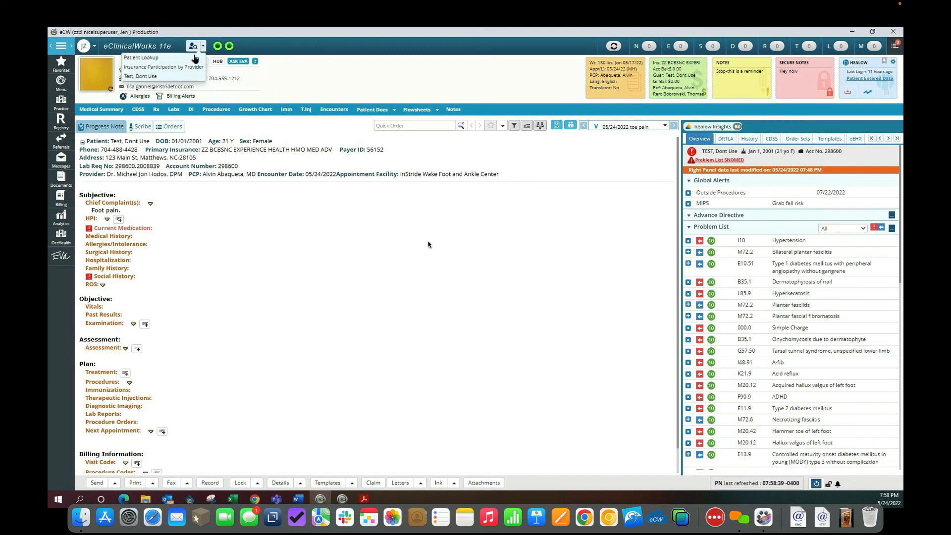
left_click(171, 77)
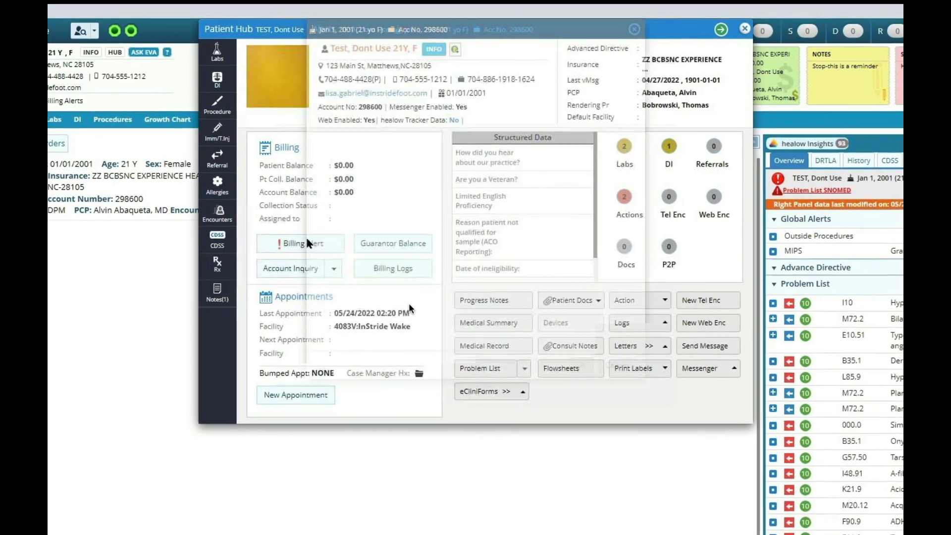
left_click(330, 208)
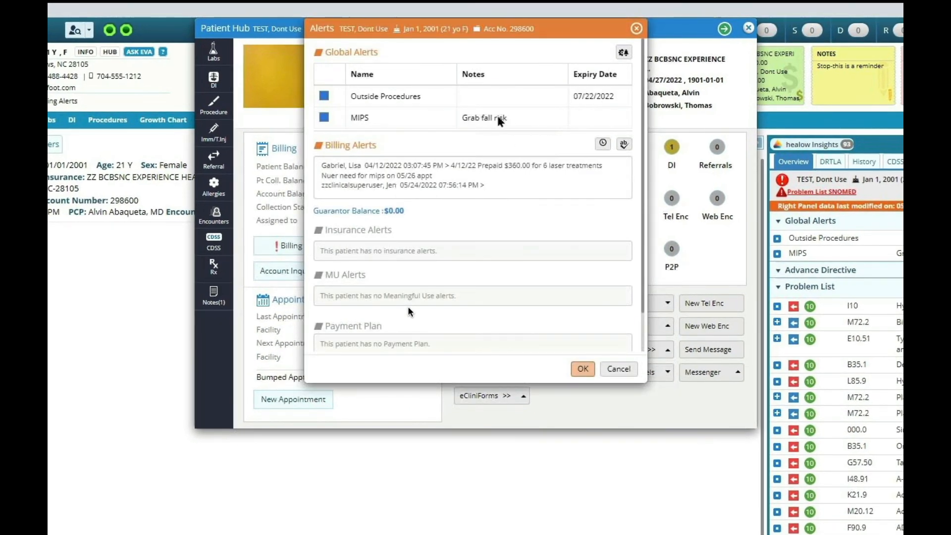
Set the patient's MIPS global alert expiry date to 05/25/2022 and save the configuration.
left_click(623, 53)
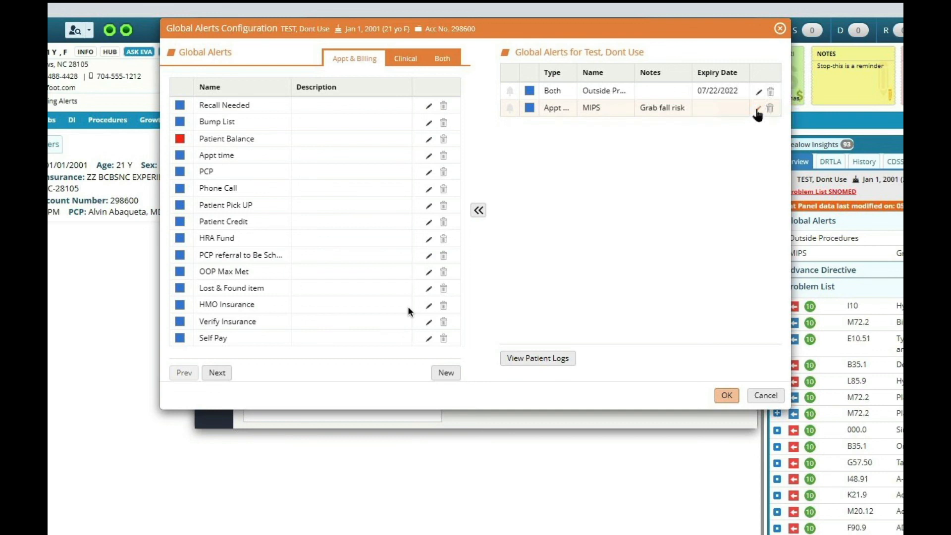
left_click(757, 109)
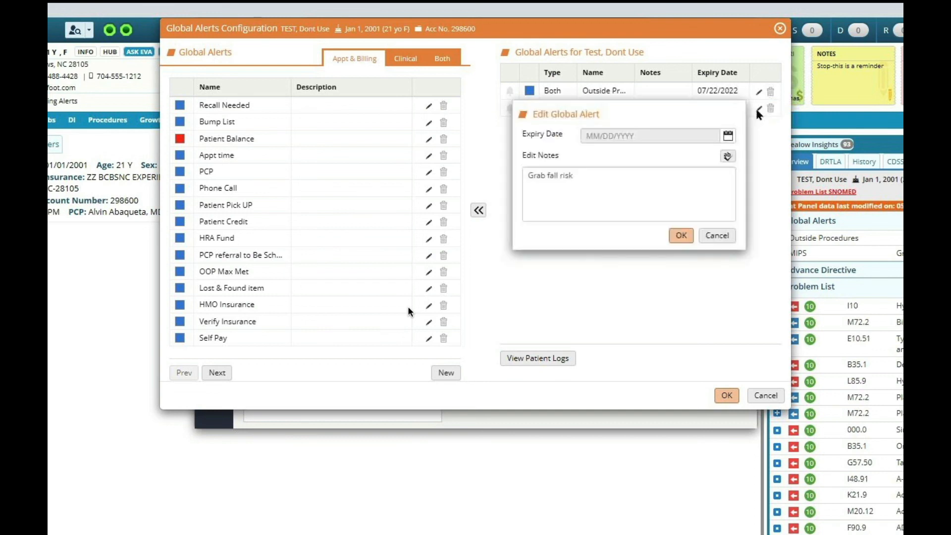
left_click(728, 135)
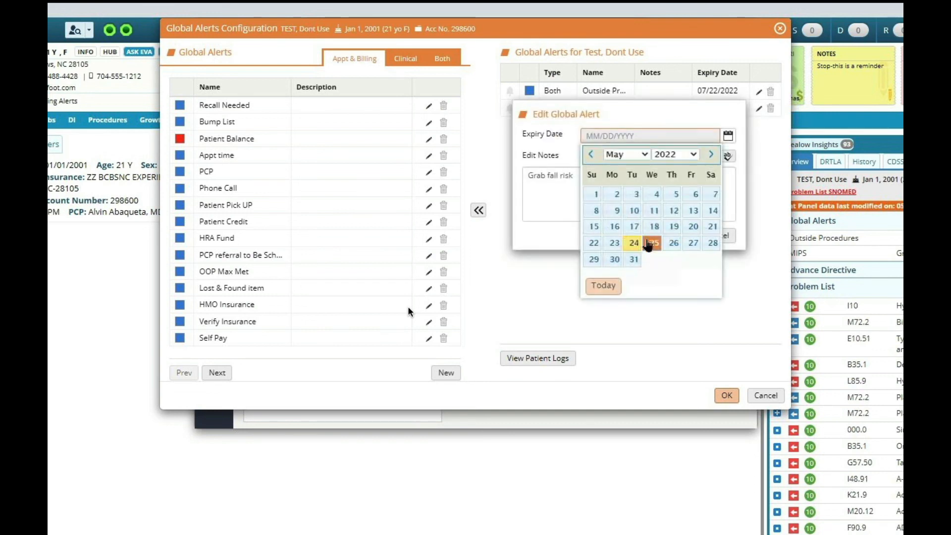
left_click(652, 243)
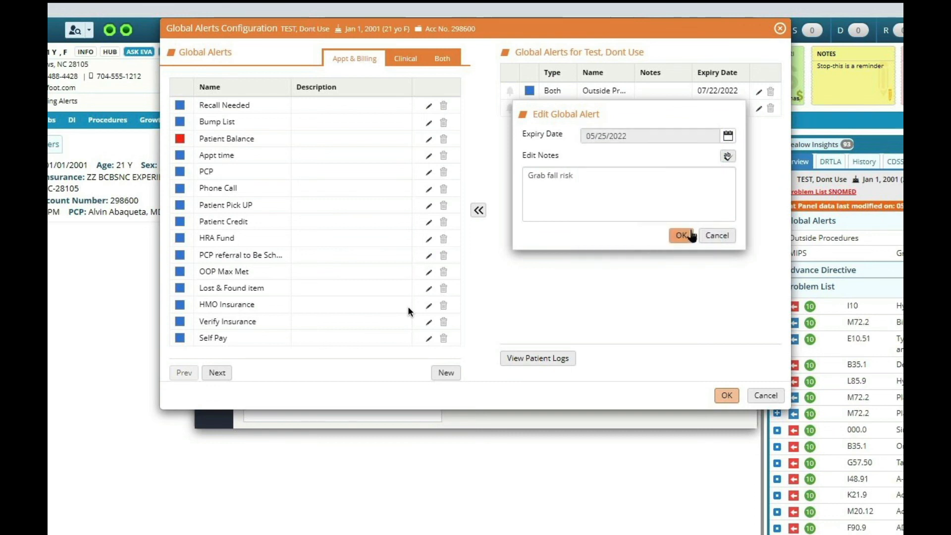
left_click(683, 236)
left_click(726, 395)
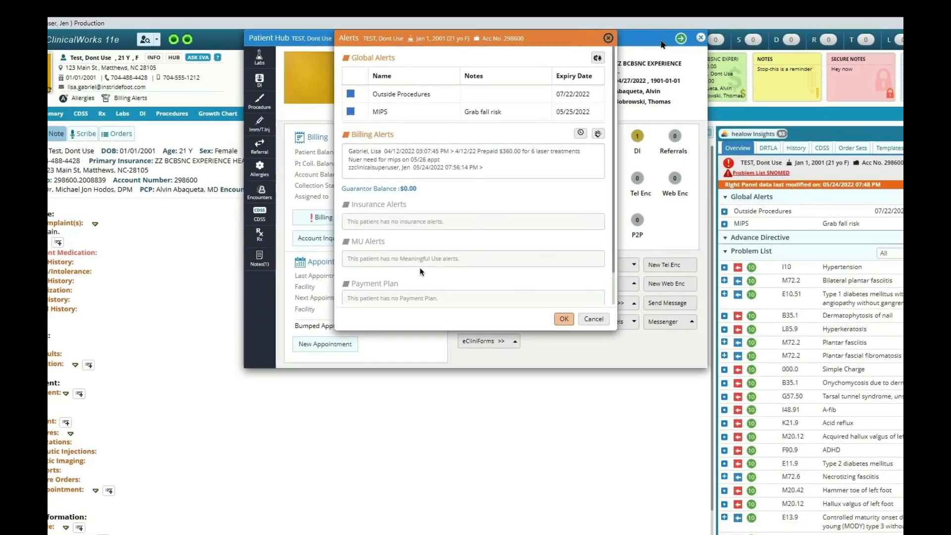
Close the alerts and Patient Hub to review the MIPS alert in the progress note's Global Alerts.
left_click(636, 28)
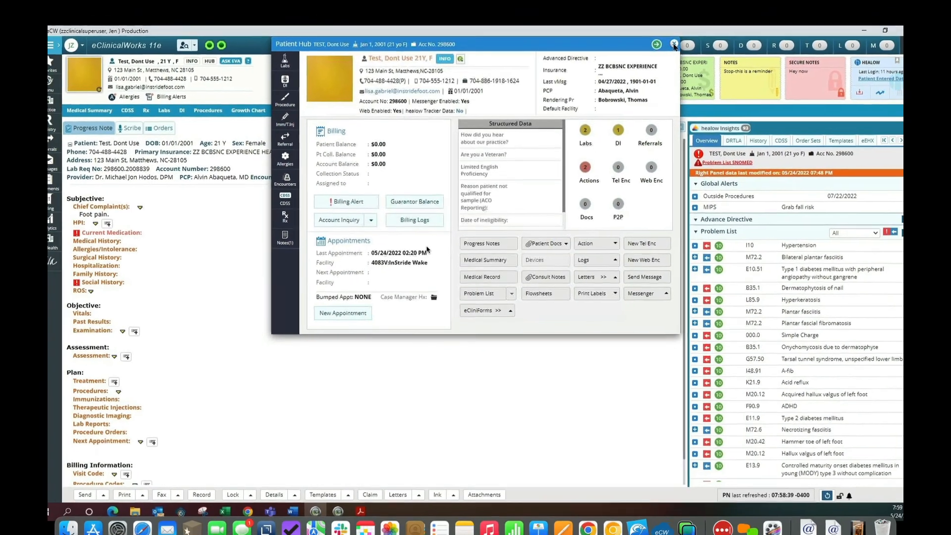
left_click(747, 28)
left_click(668, 48)
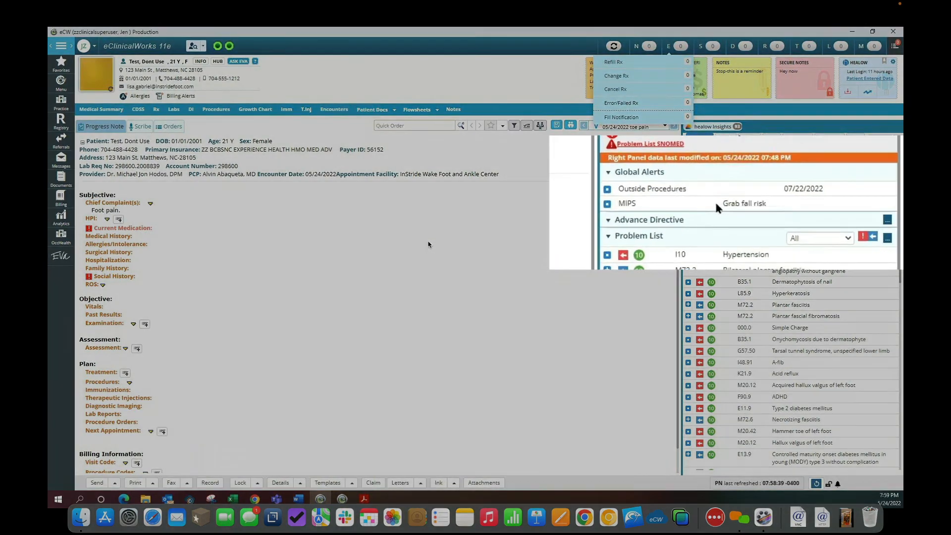